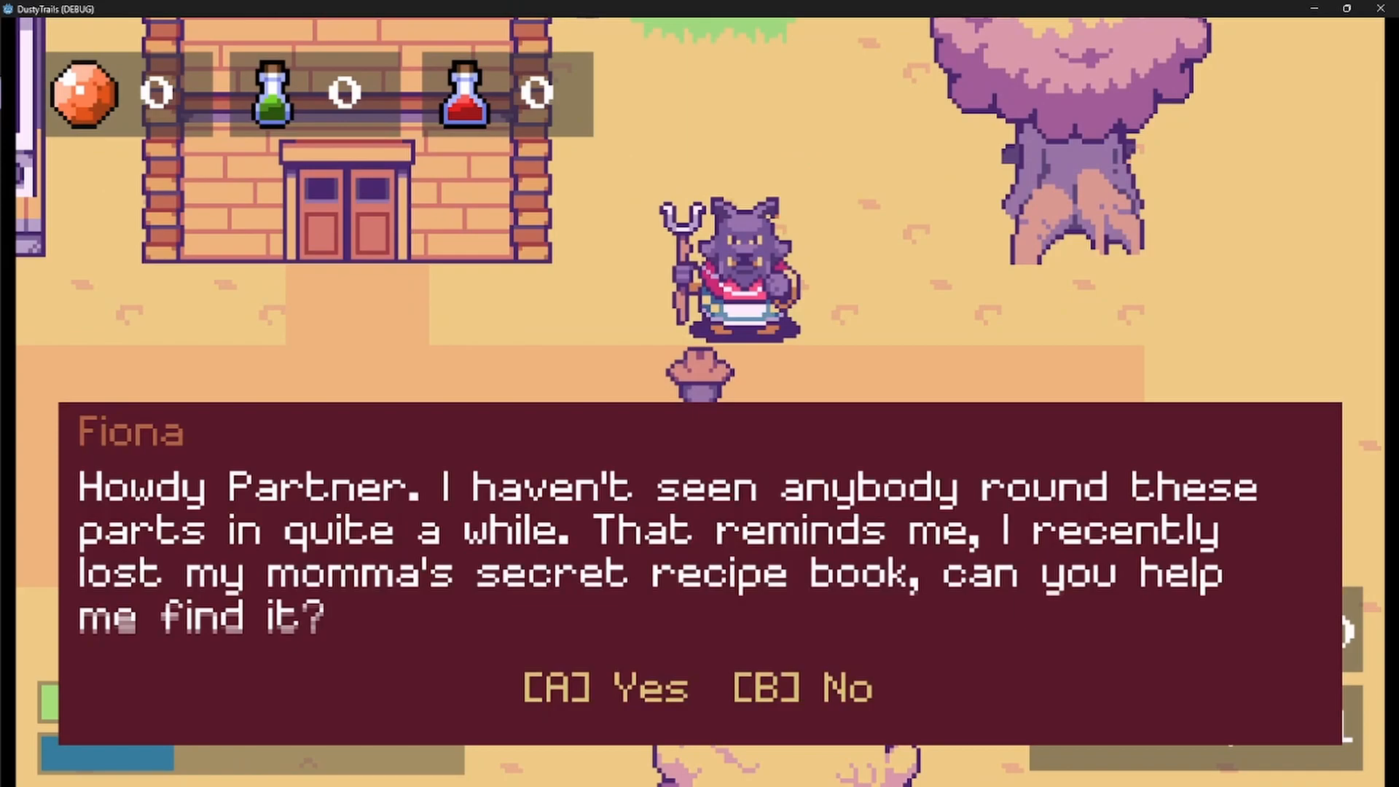
Agree to help find the lost recipe book and dismiss the level-up summary.
key(a)
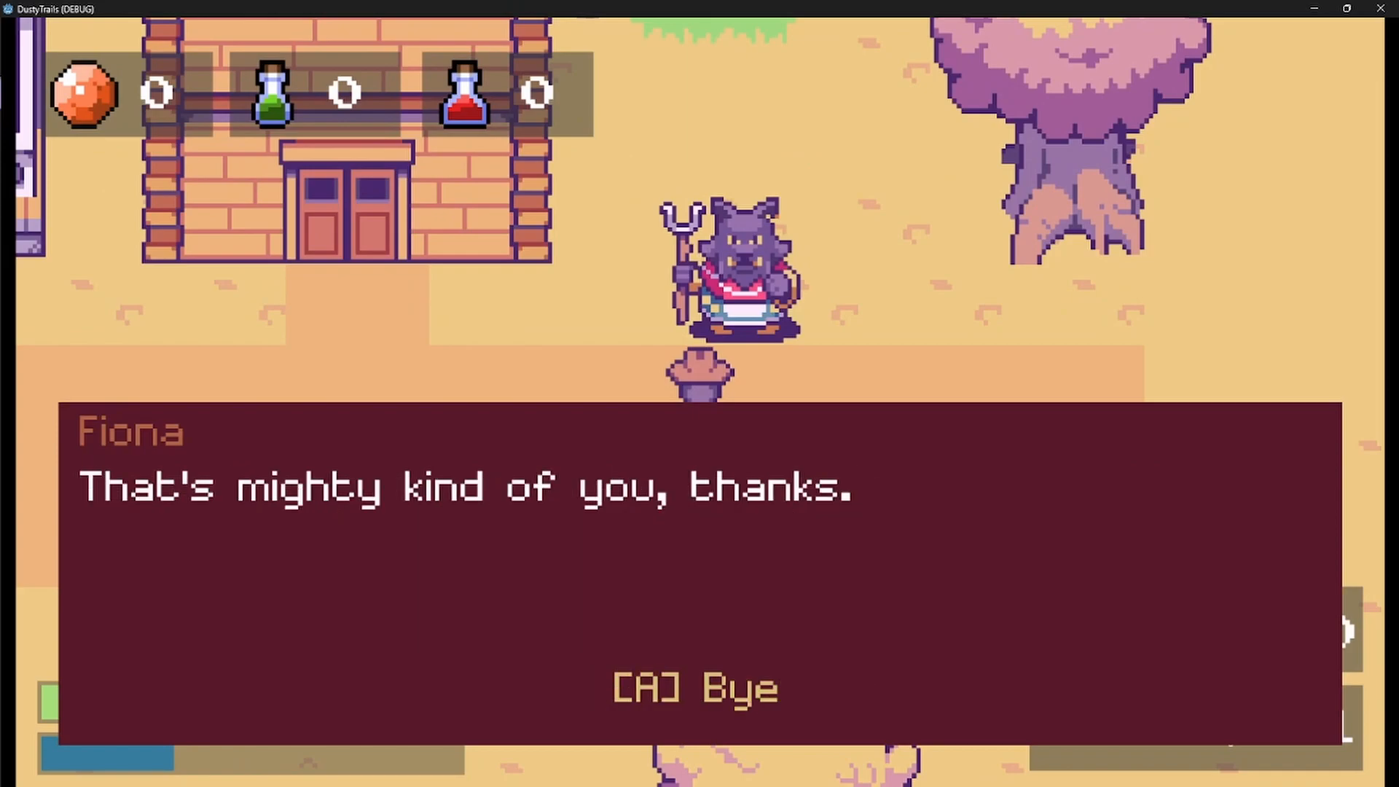
key(a)
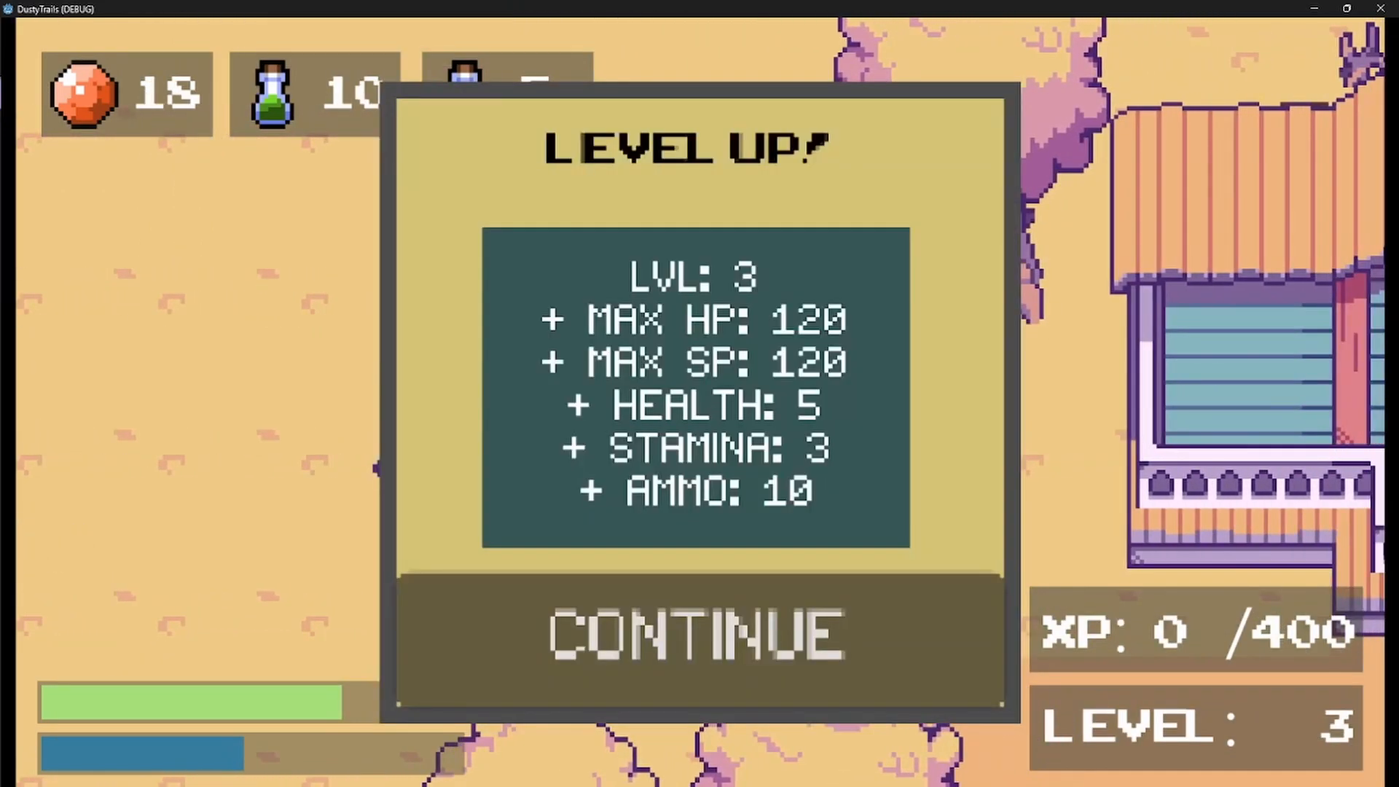
click(818, 662)
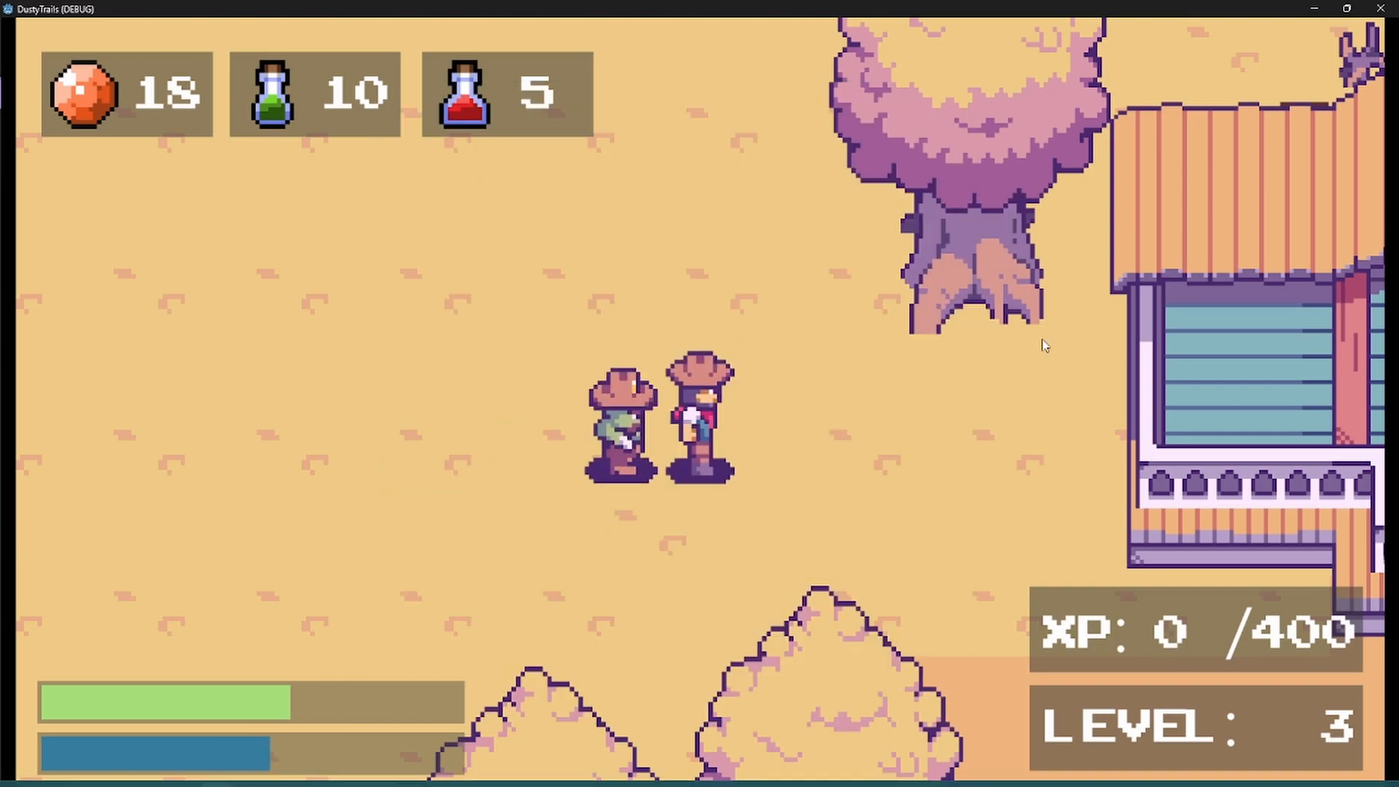
Run away from the enemy toward the blue wooden building, consuming four red and four green potions.
key(Right)
key(shift)
key(Down)
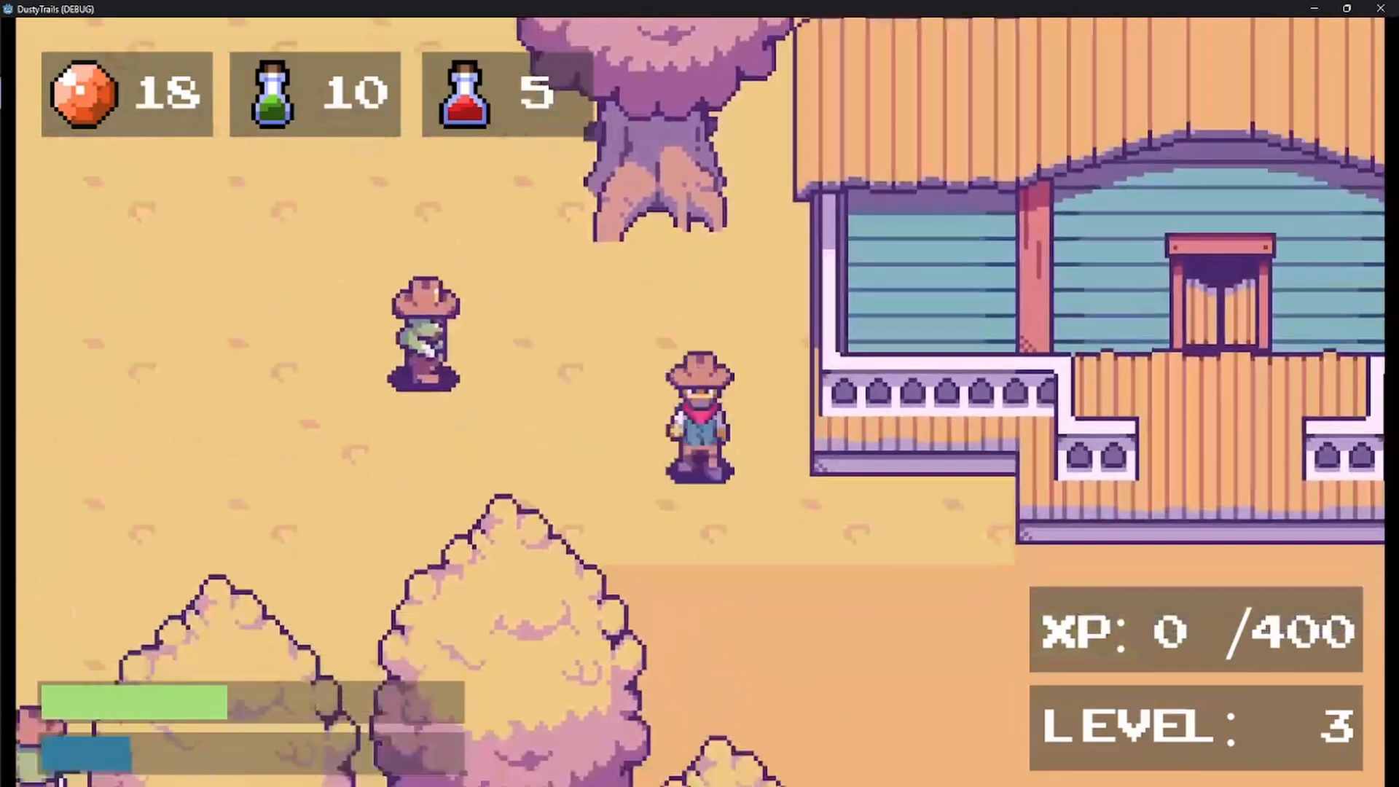
key(Right)
key(Right)
key(1)
key(1)
key(1)
key(1)
key(2)
key(2)
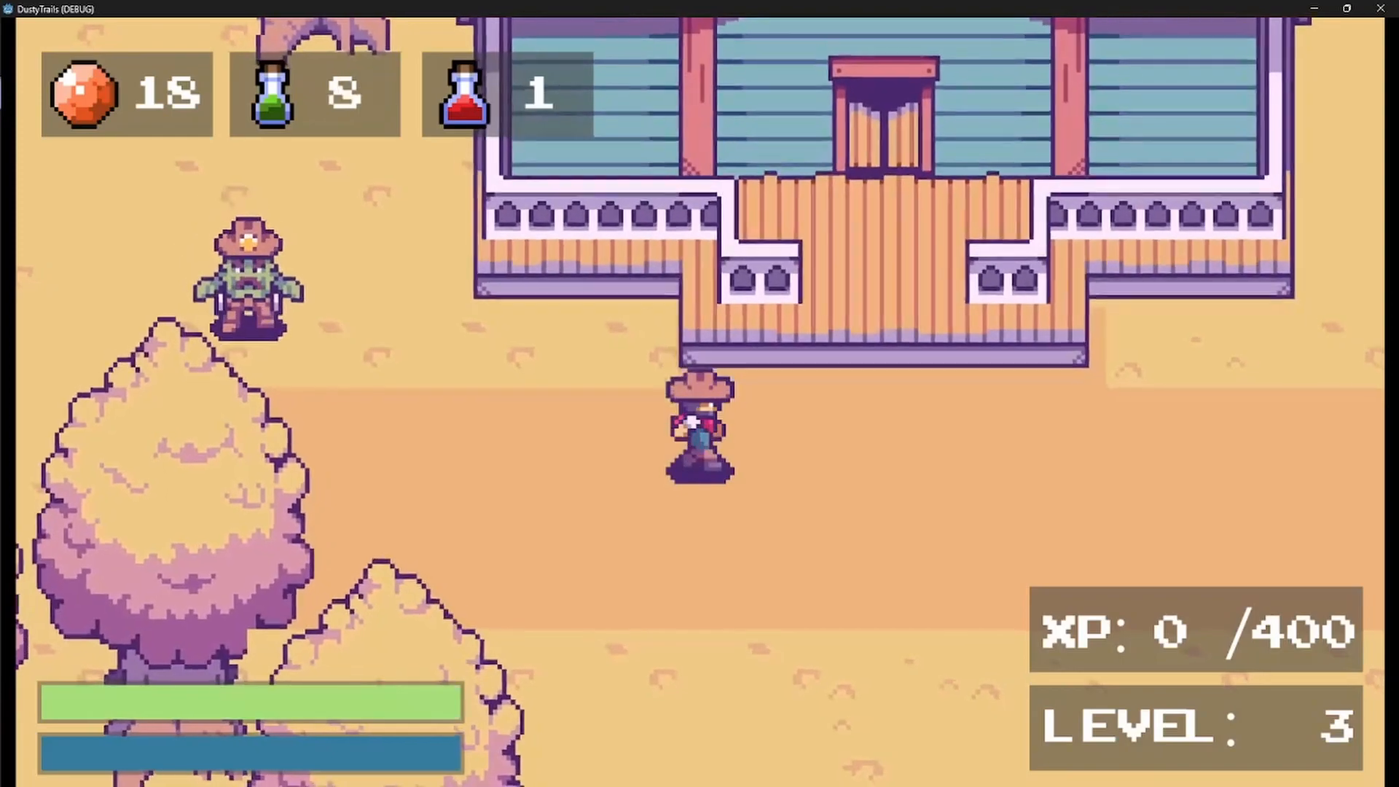
key(2)
key(2)
Sprint along the dirt road, turn back and enter the blue wooden building through its front doors.
key(Right)
key(shift)
key(Down)
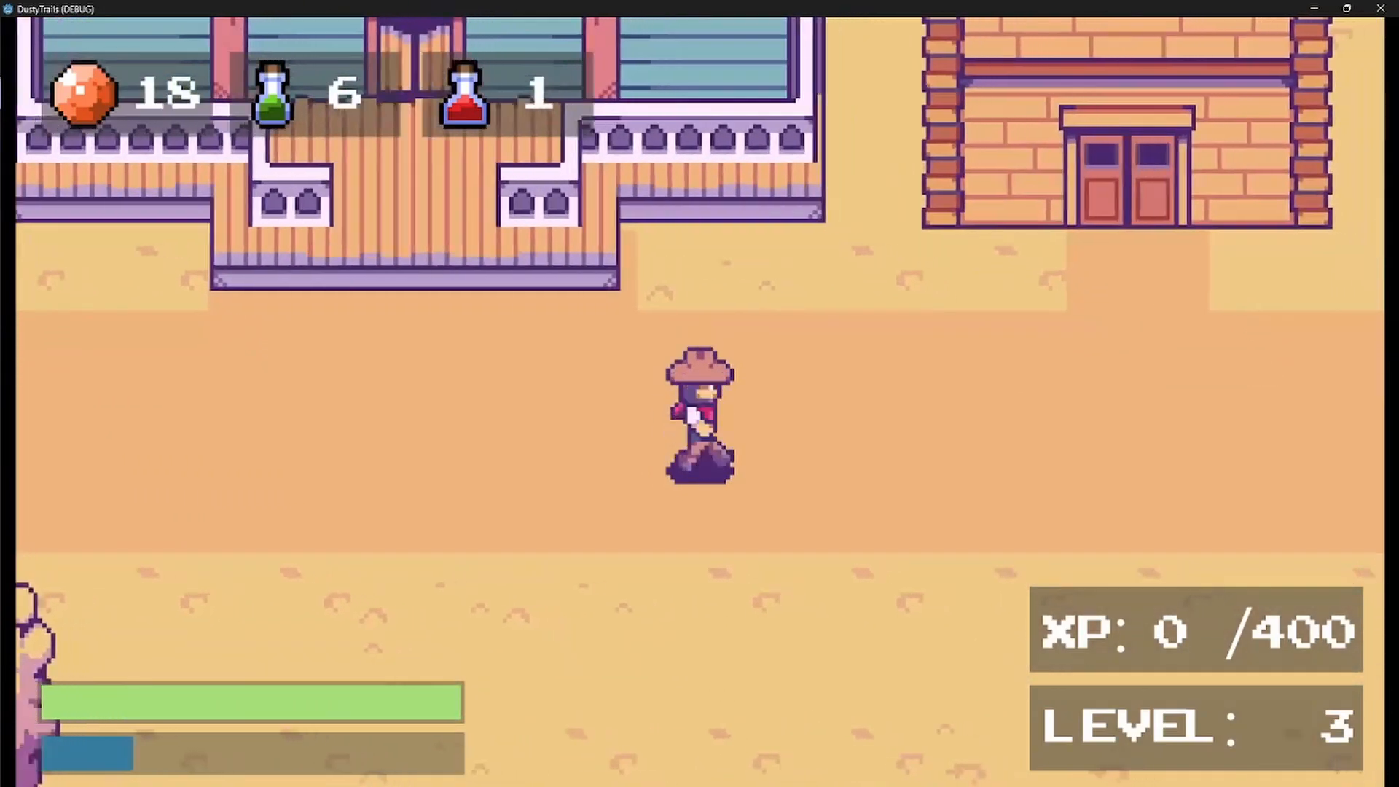
key(Left)
key(Up)
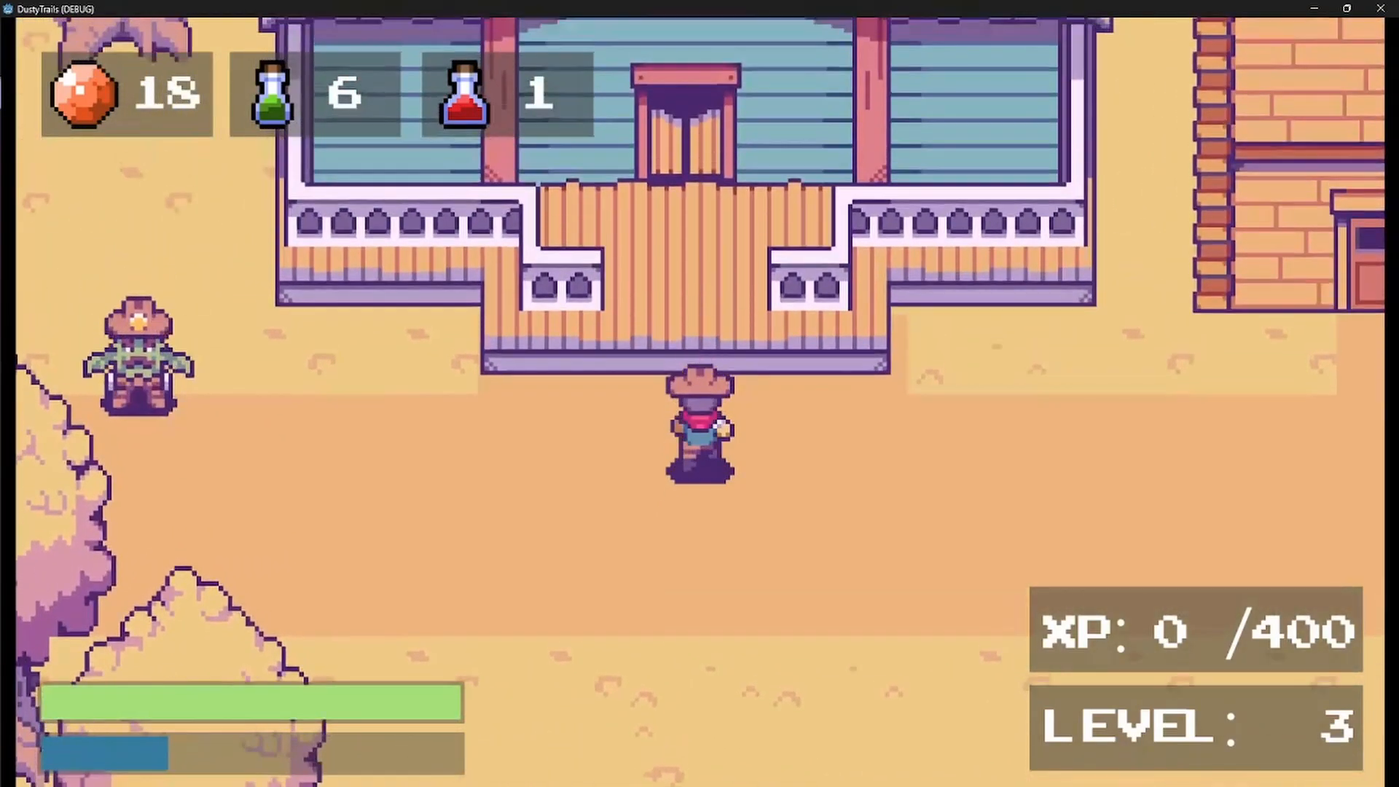
key(Up)
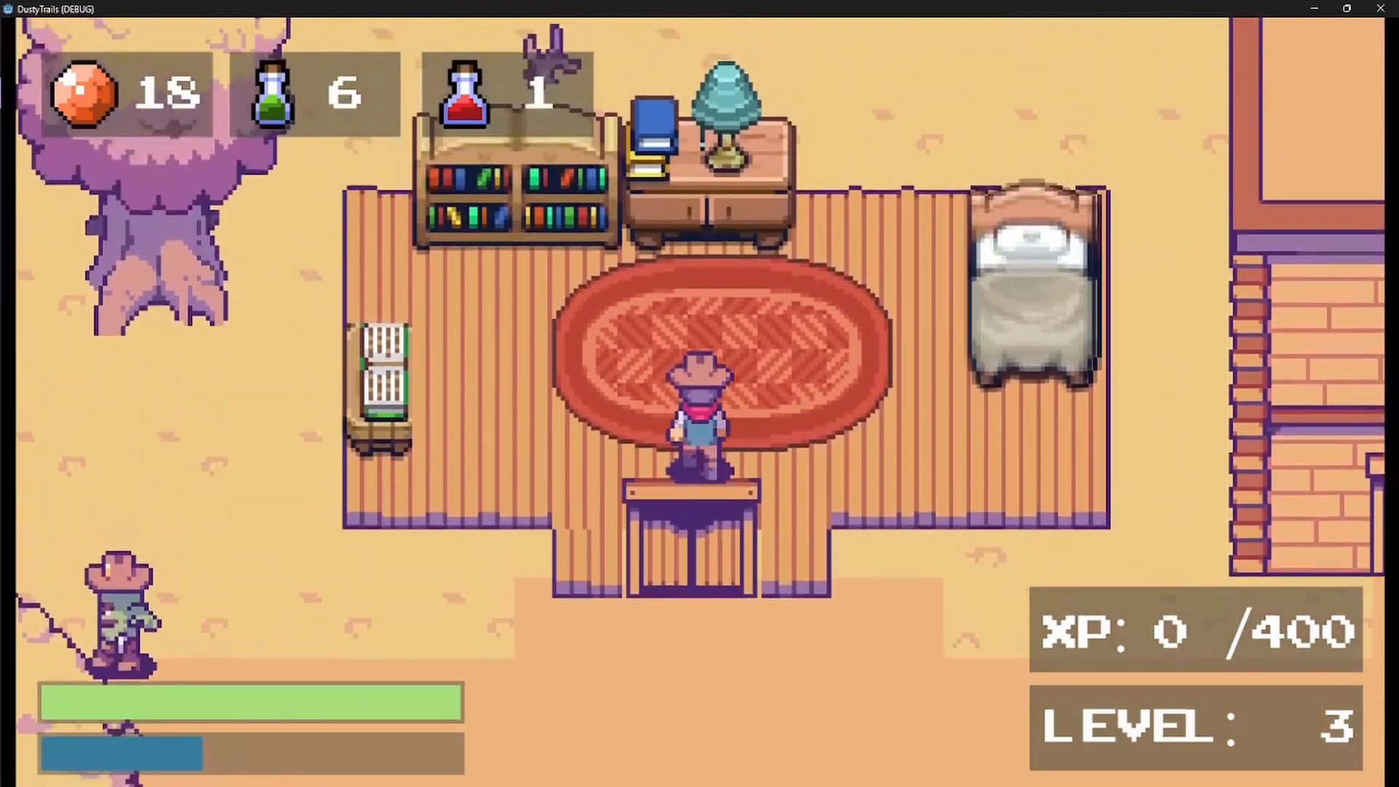
Walk across the room to the bed and sleep in it.
key(Right)
key(Up)
key(Right)
key(Tab)
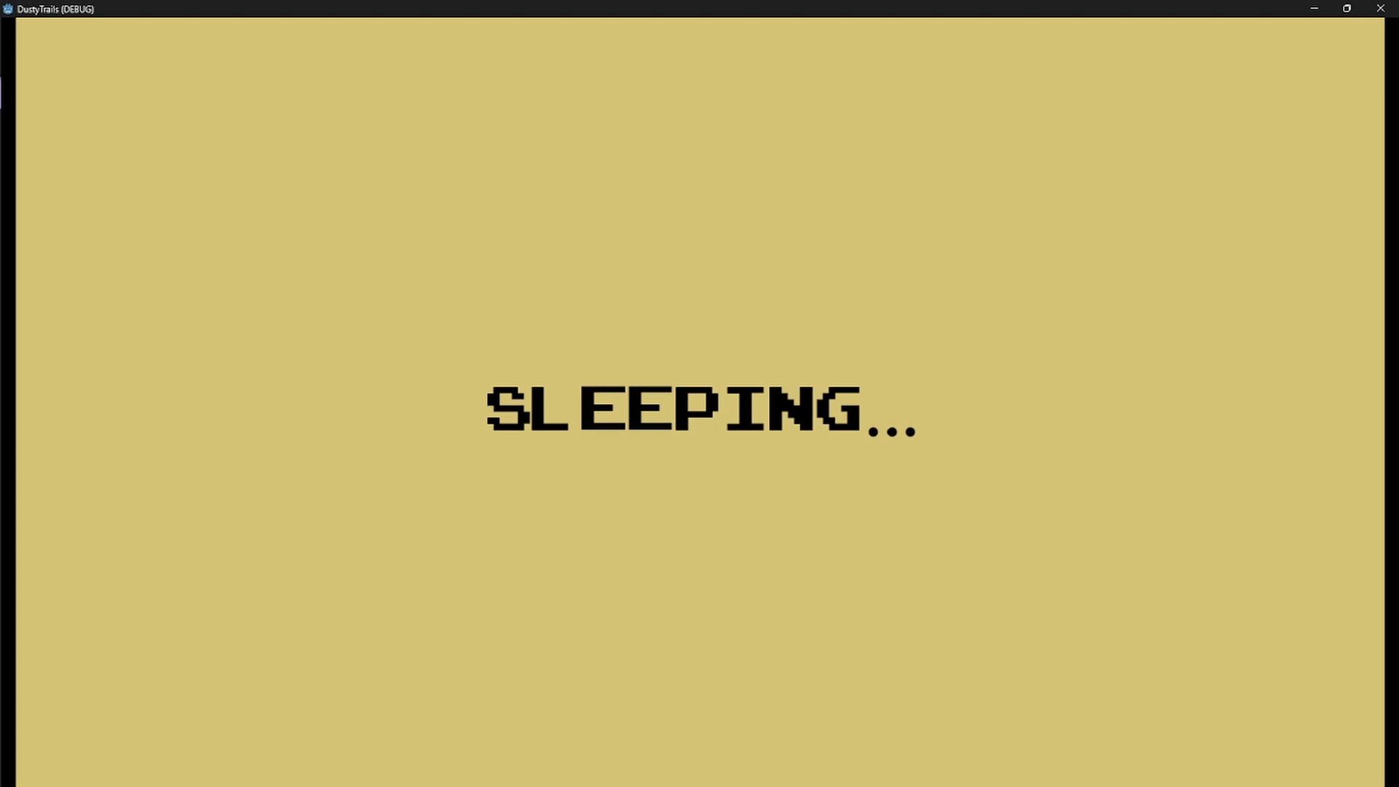
key(Escape)
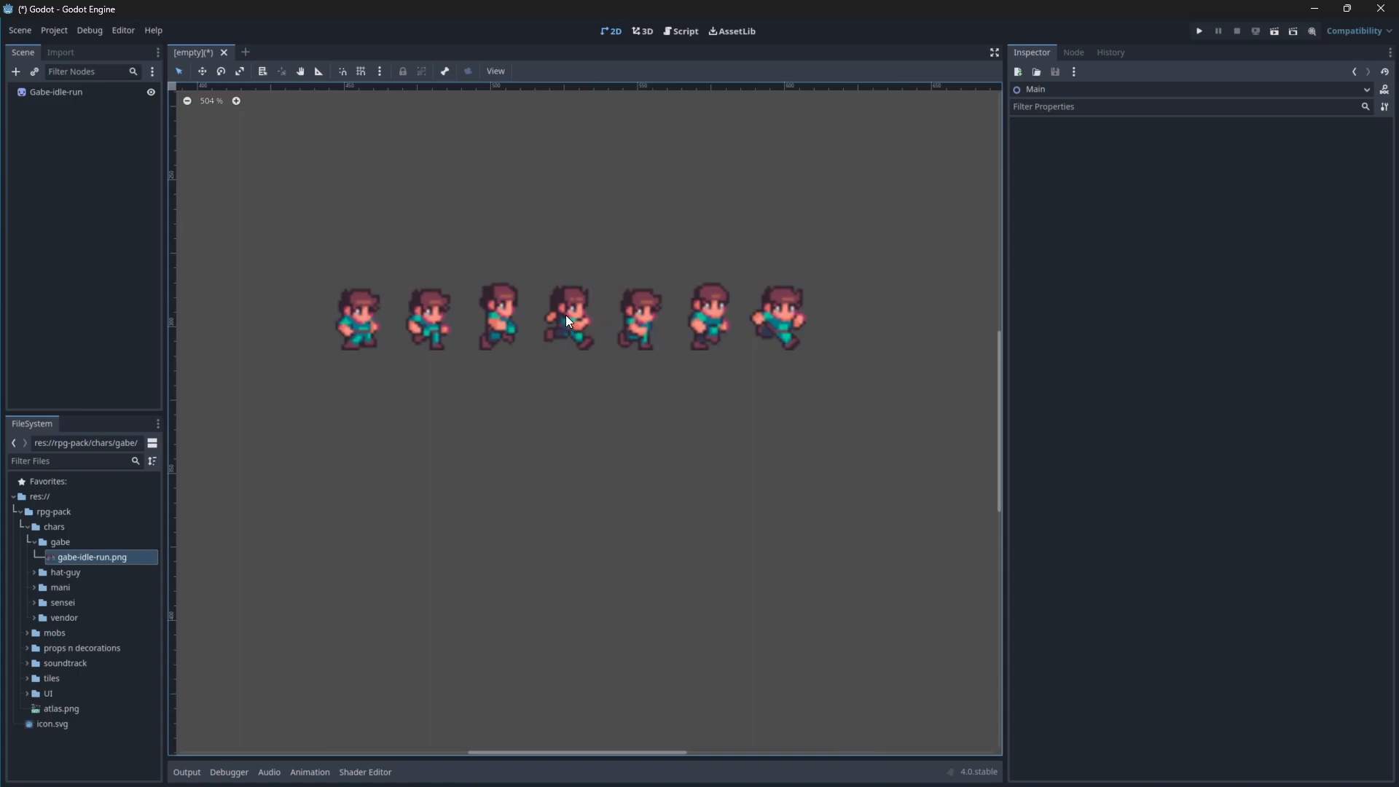
Open the project's Default Texture Filter setting for canvas textures.
drag(86, 544, 106, 549)
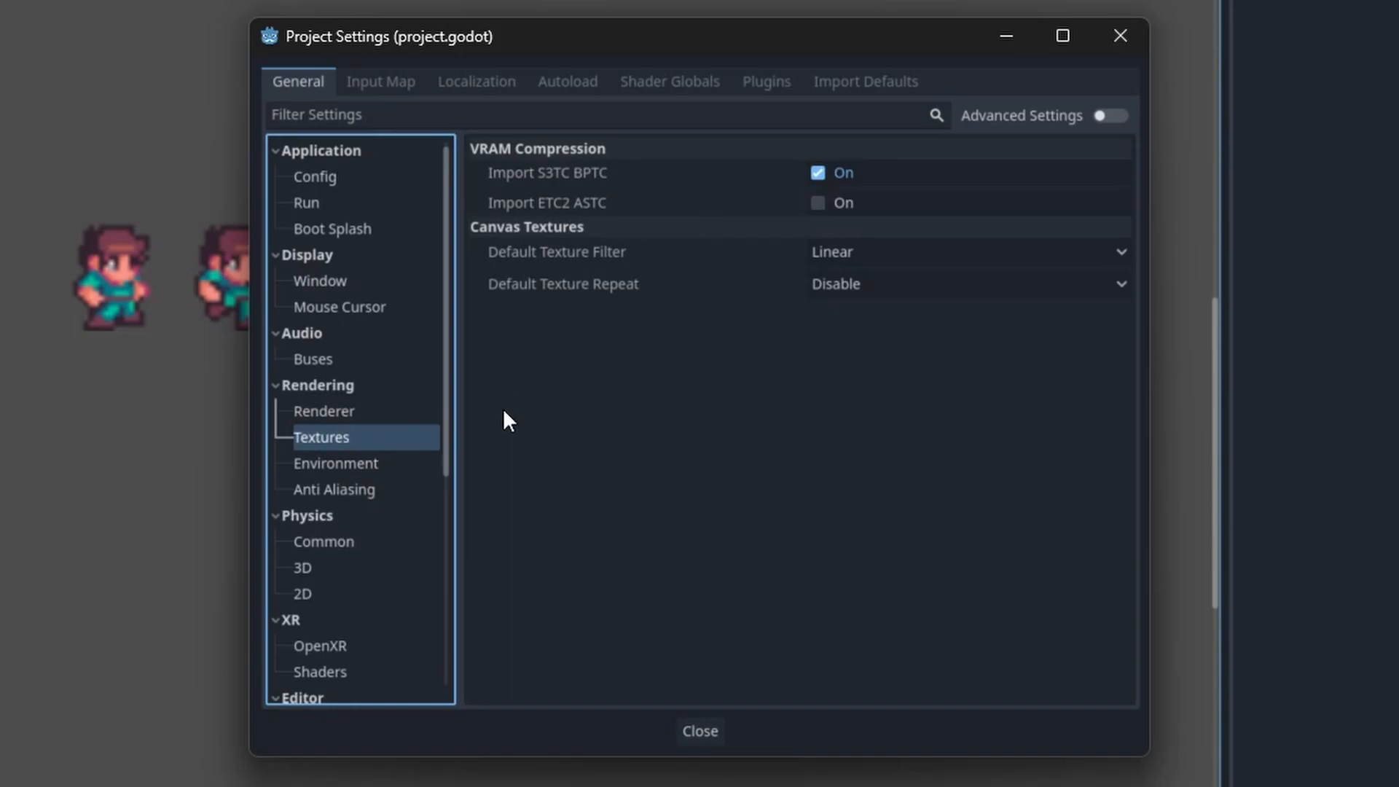
click(837, 250)
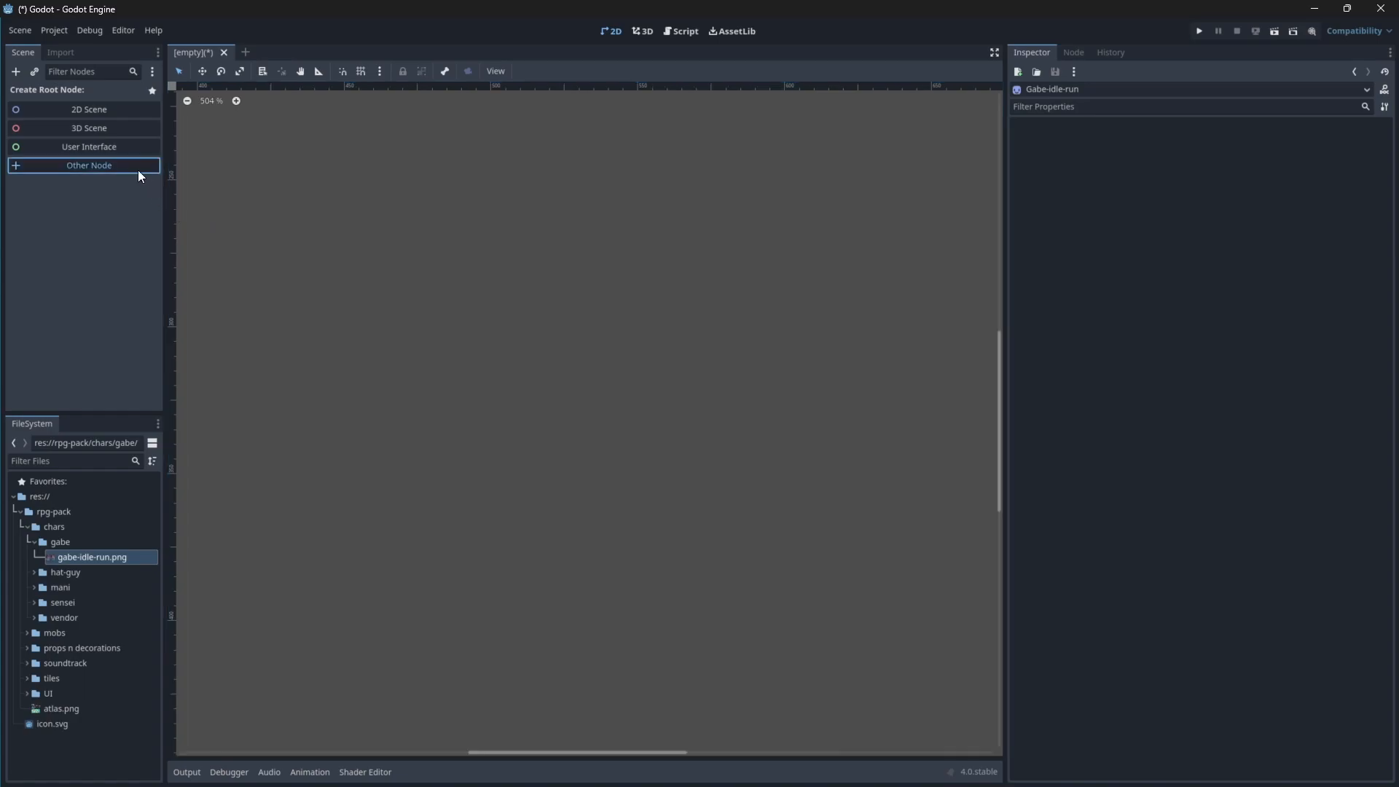
Create a CharacterBody2D root node and add a CollisionShape2D child to it.
click(138, 168)
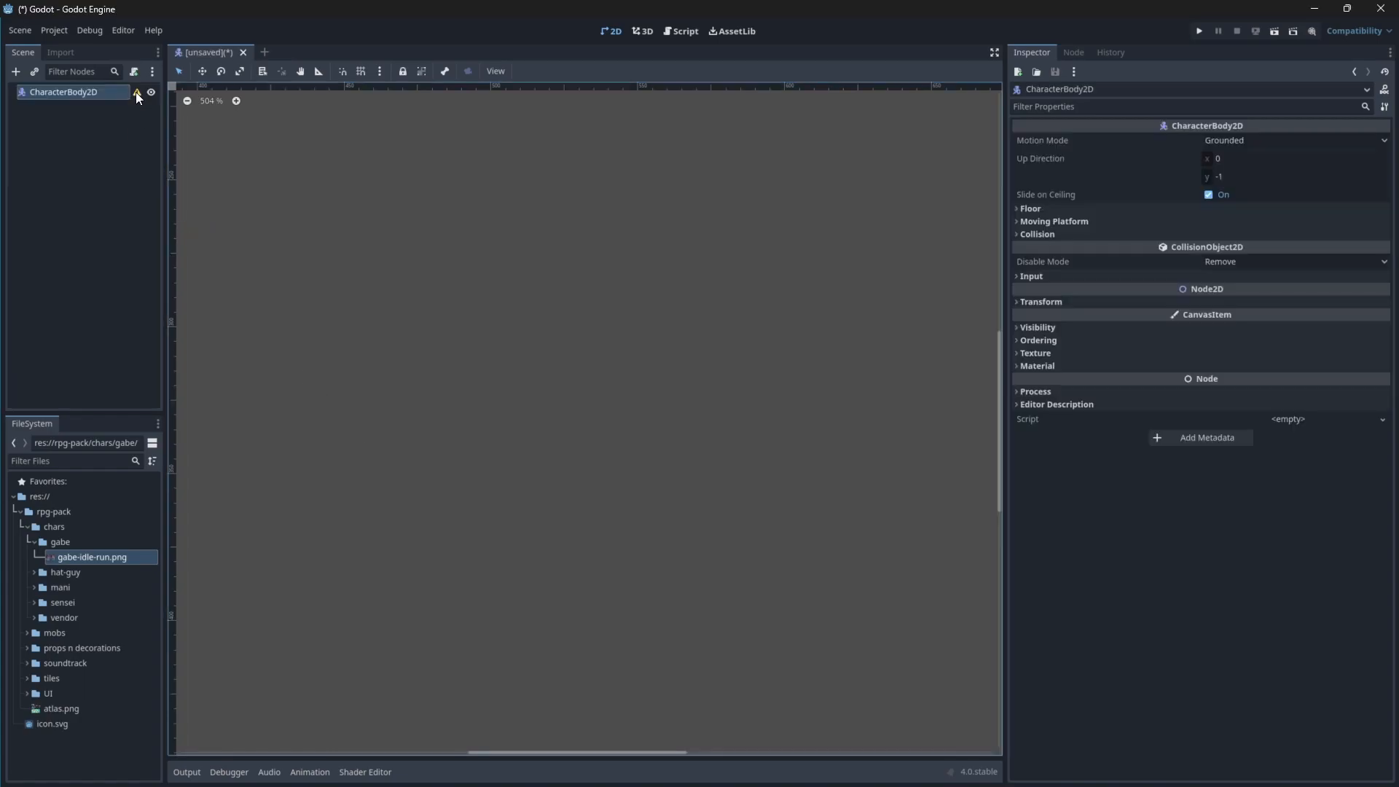
mouse_move(137, 94)
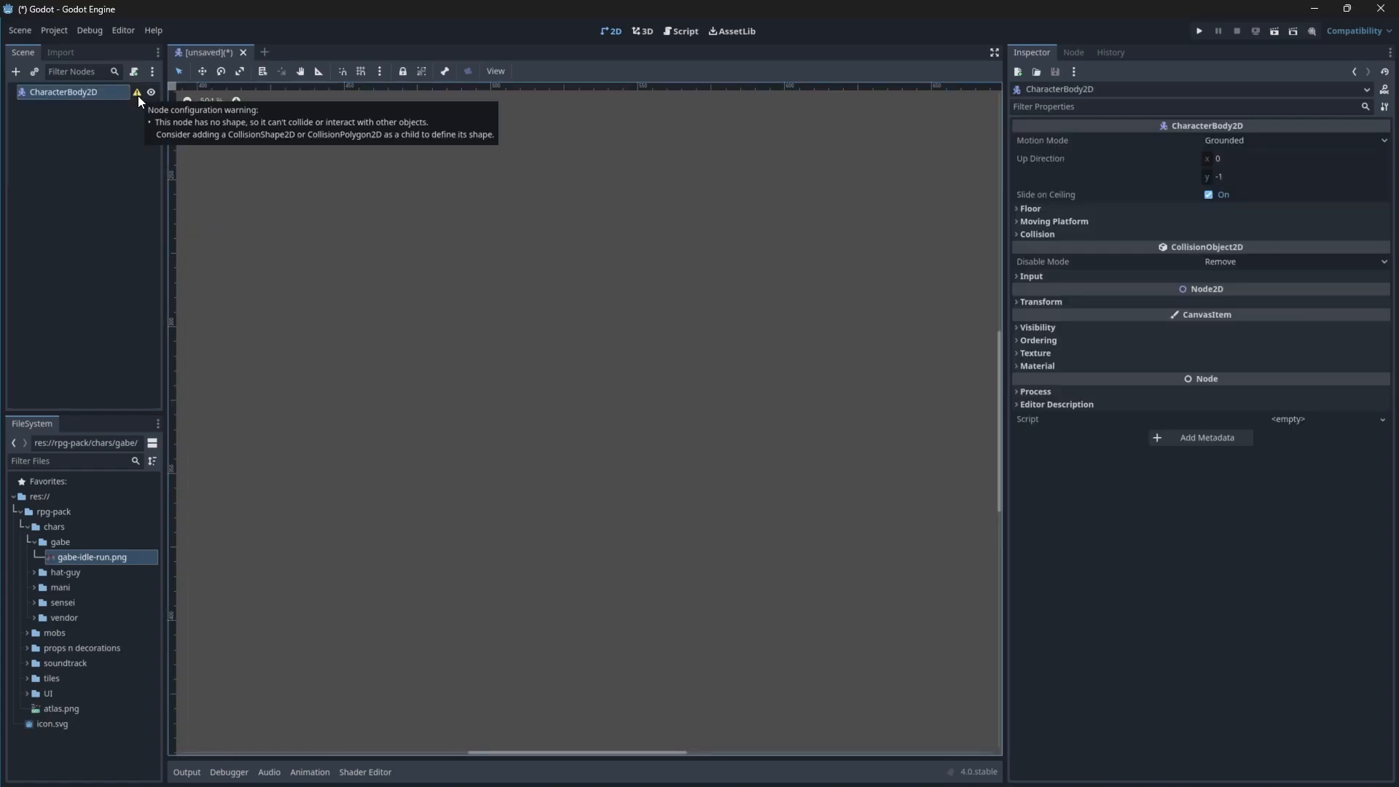
click(16, 71)
text(collisi)
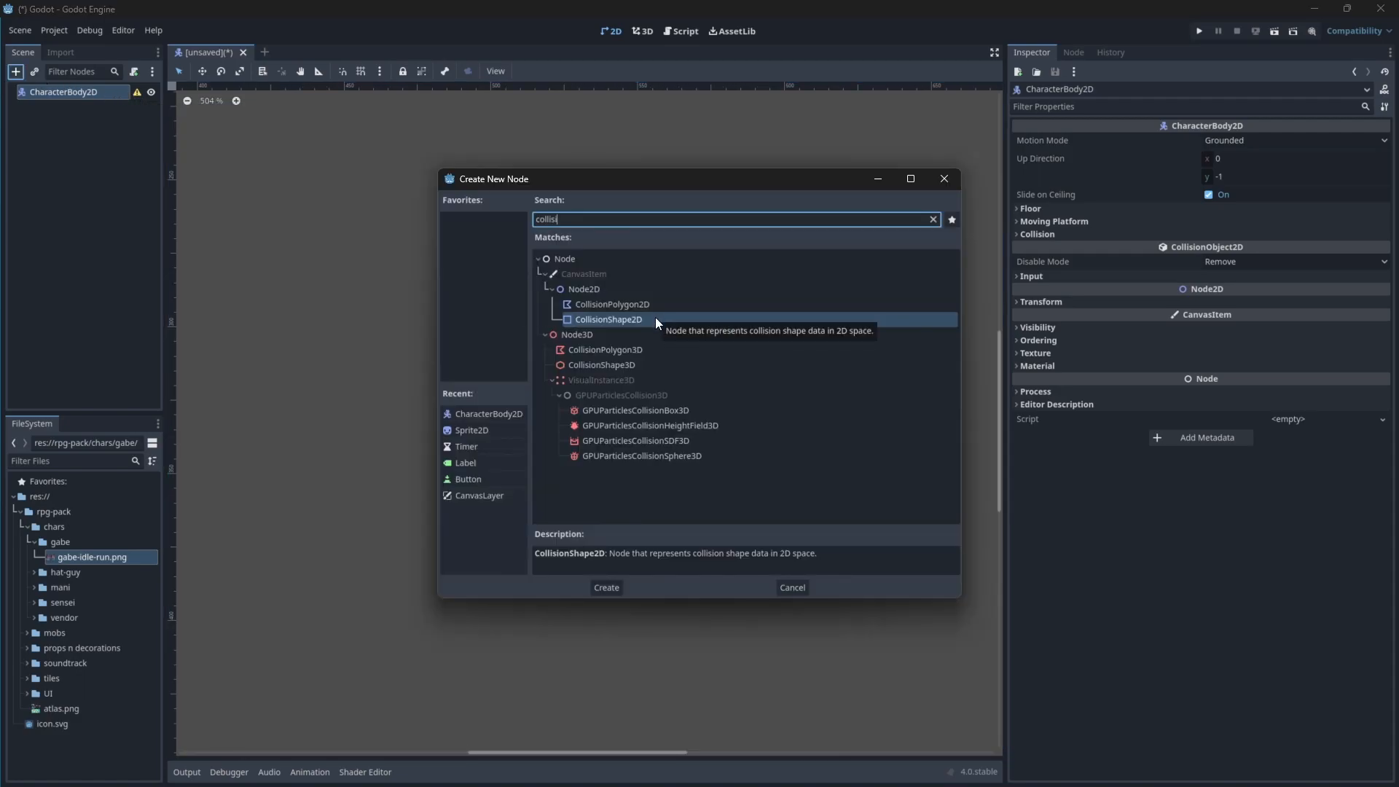
double_click(654, 317)
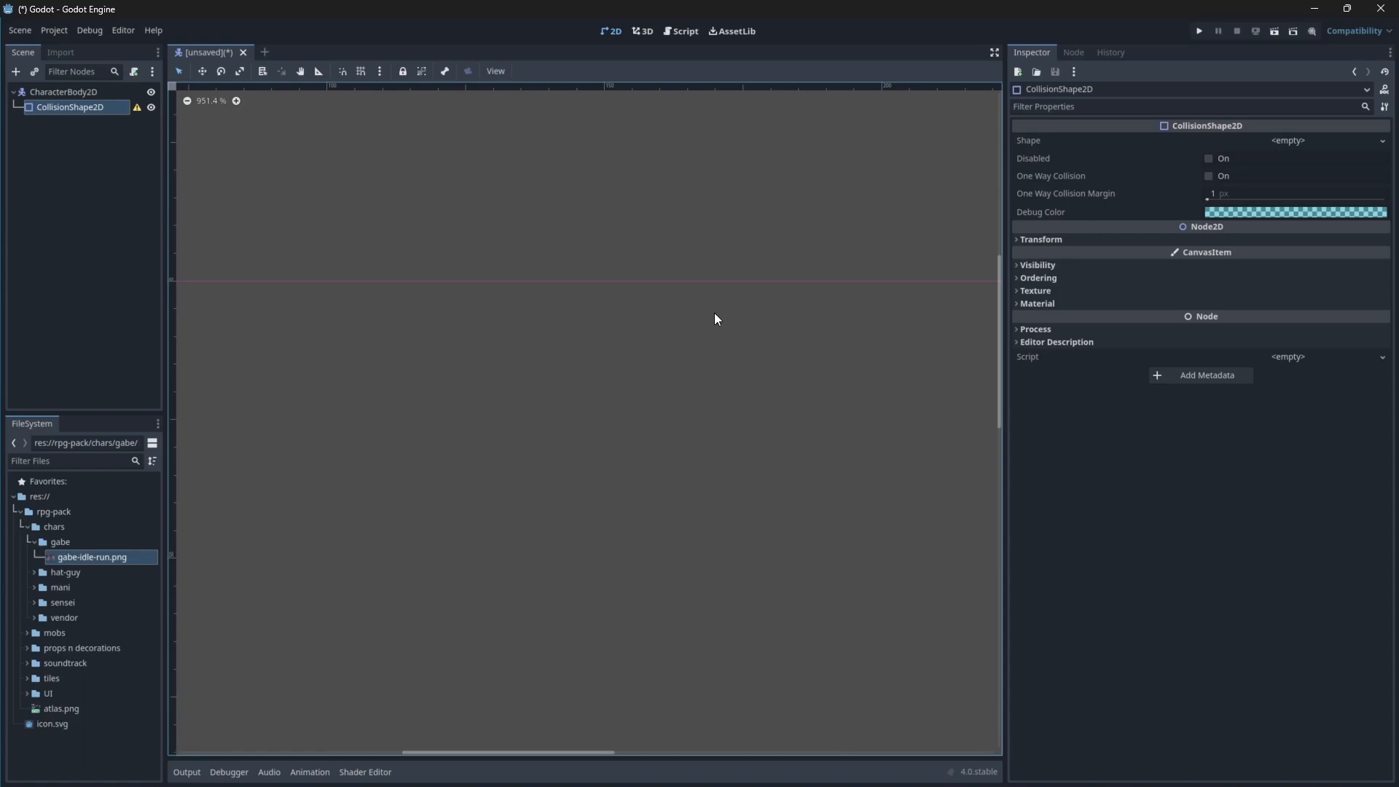
Assign a new CircleShape2D as the shape of the collision node.
key(shift+f)
click(1381, 141)
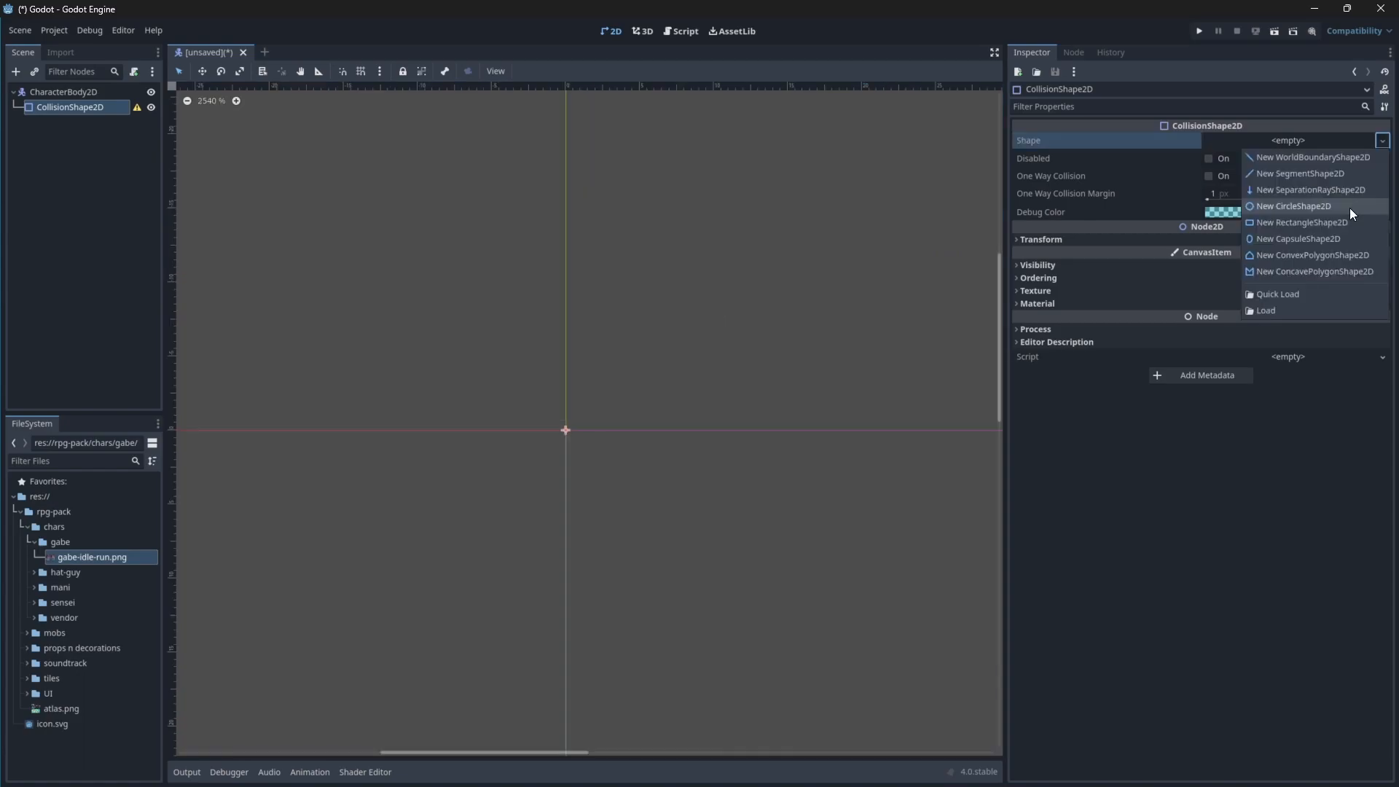
click(1349, 207)
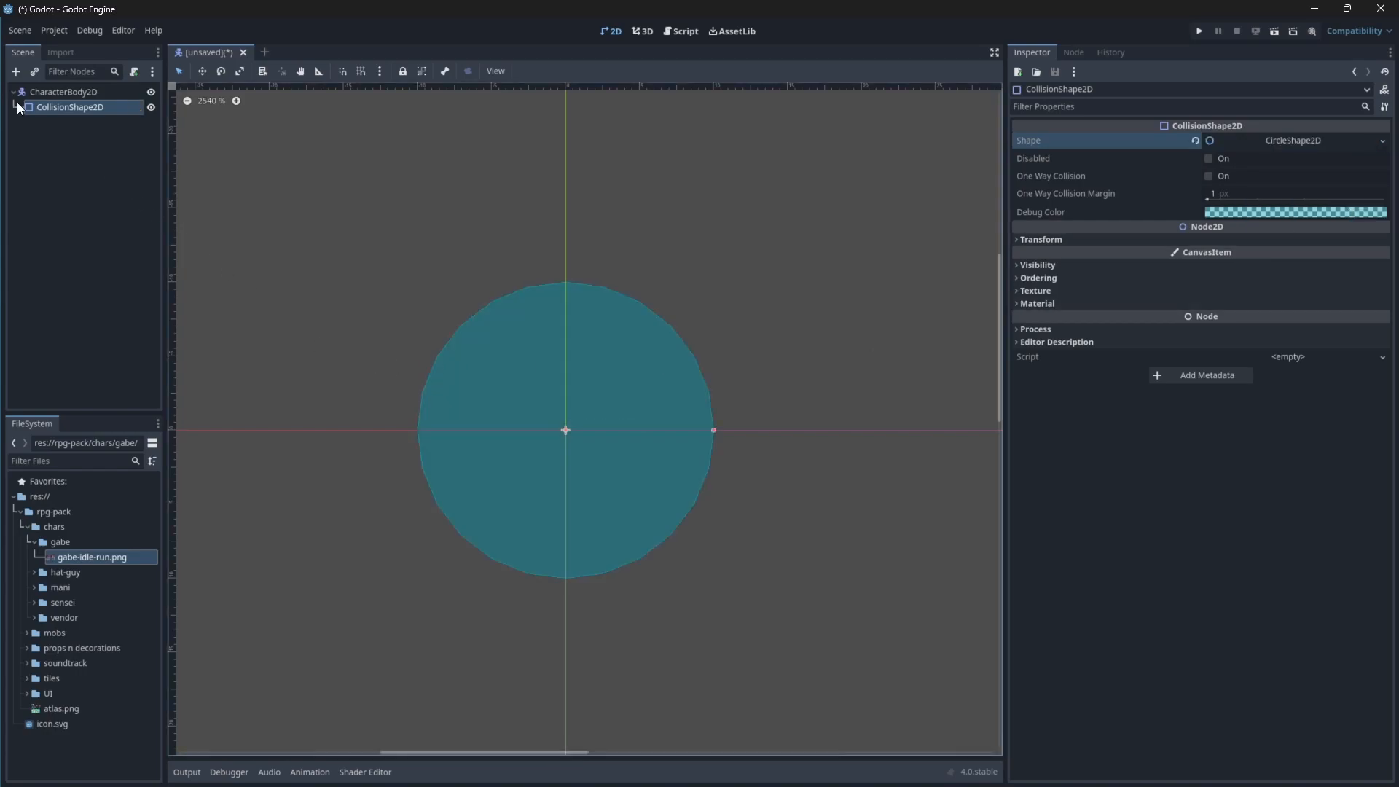
Add an AnimatedSprite2D node as a child of CharacterBody2D.
click(53, 95)
key(ctrl+a)
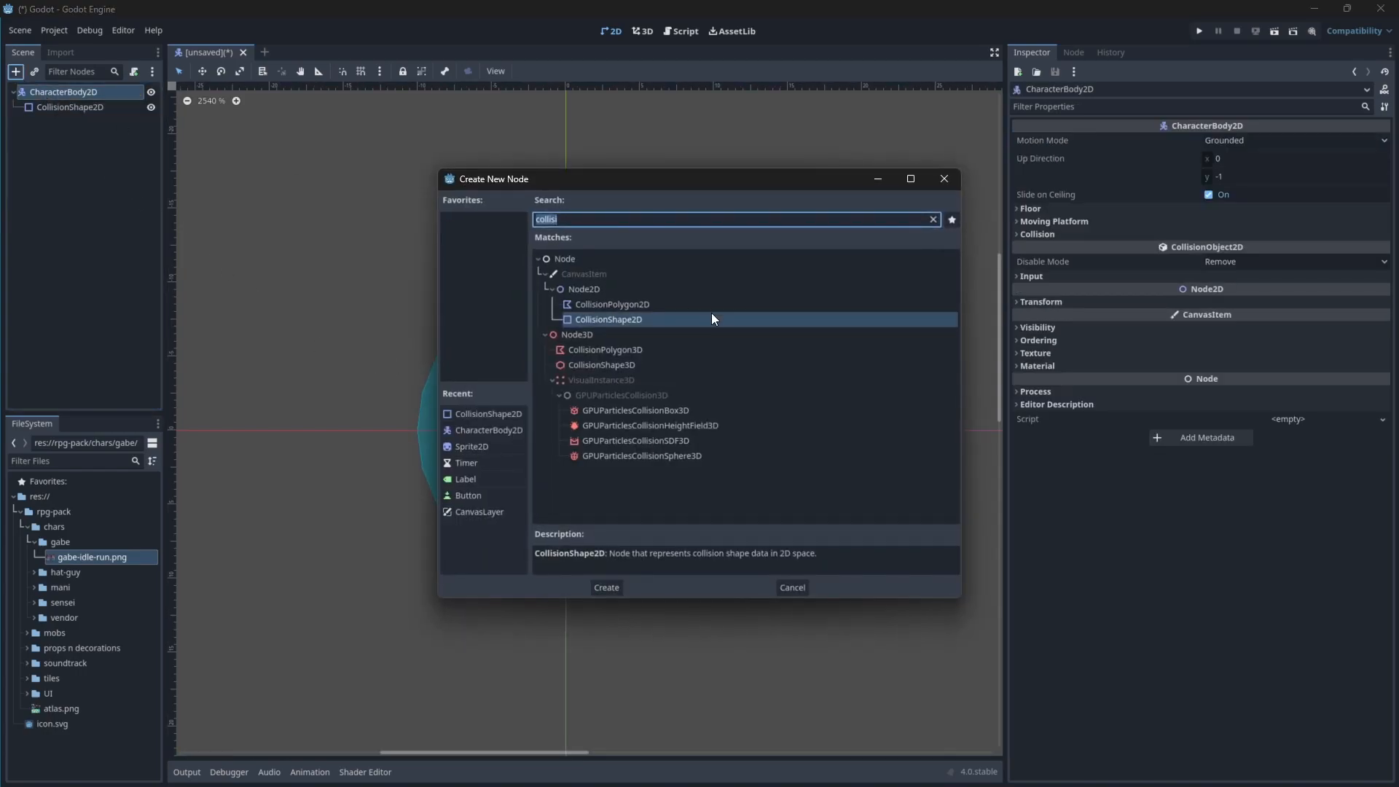
text(animated)
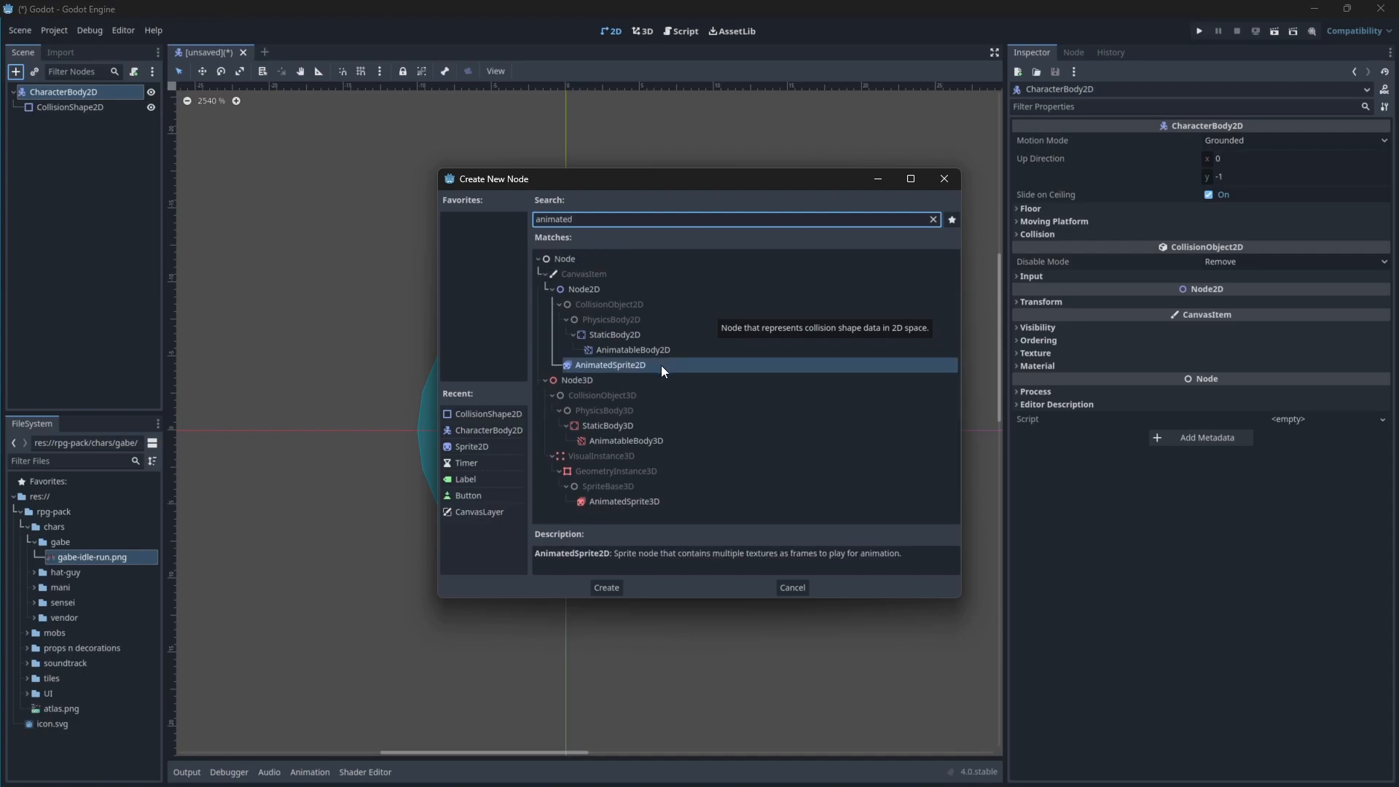
double_click(660, 362)
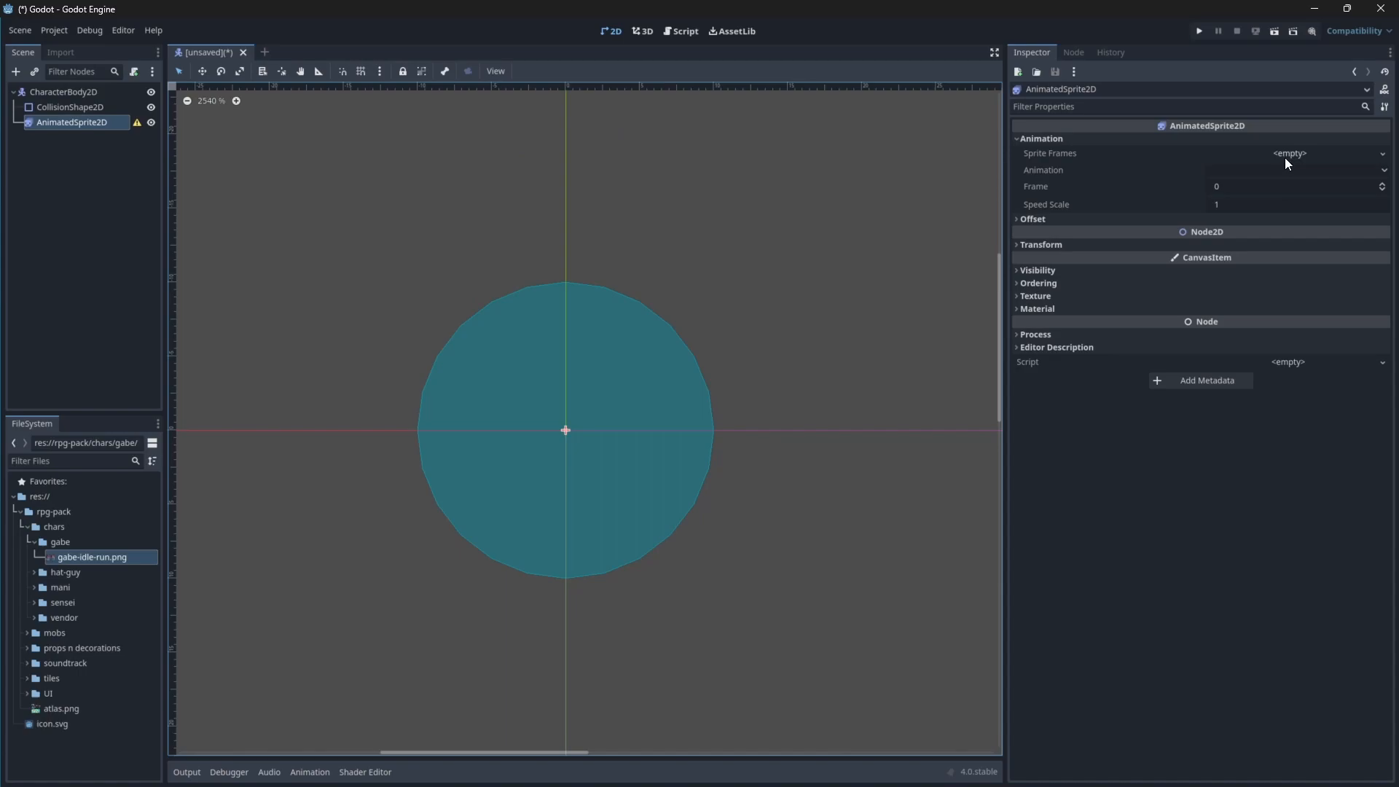
Give the AnimatedSprite2D a new SpriteFrames resource and open that resource for editing.
click(1120, 141)
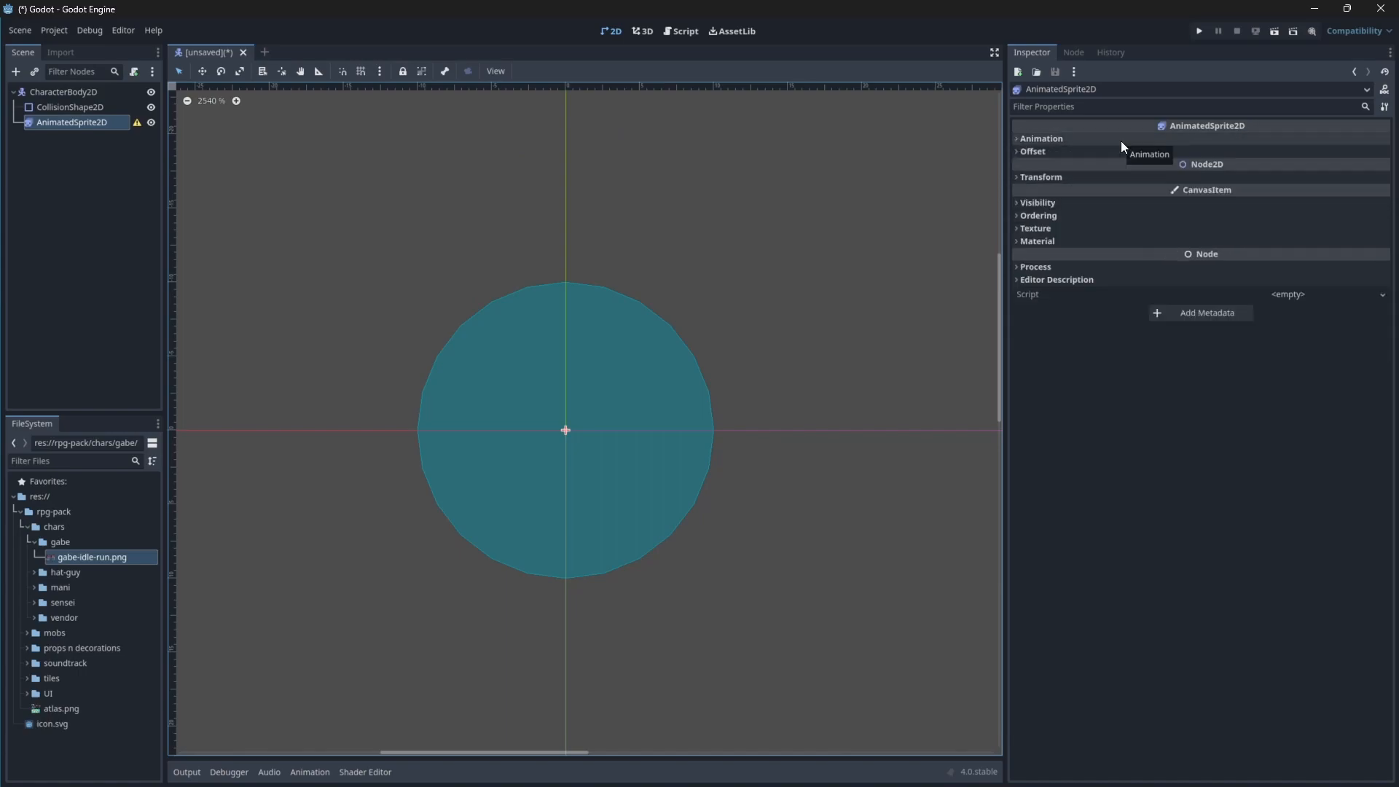
click(1120, 141)
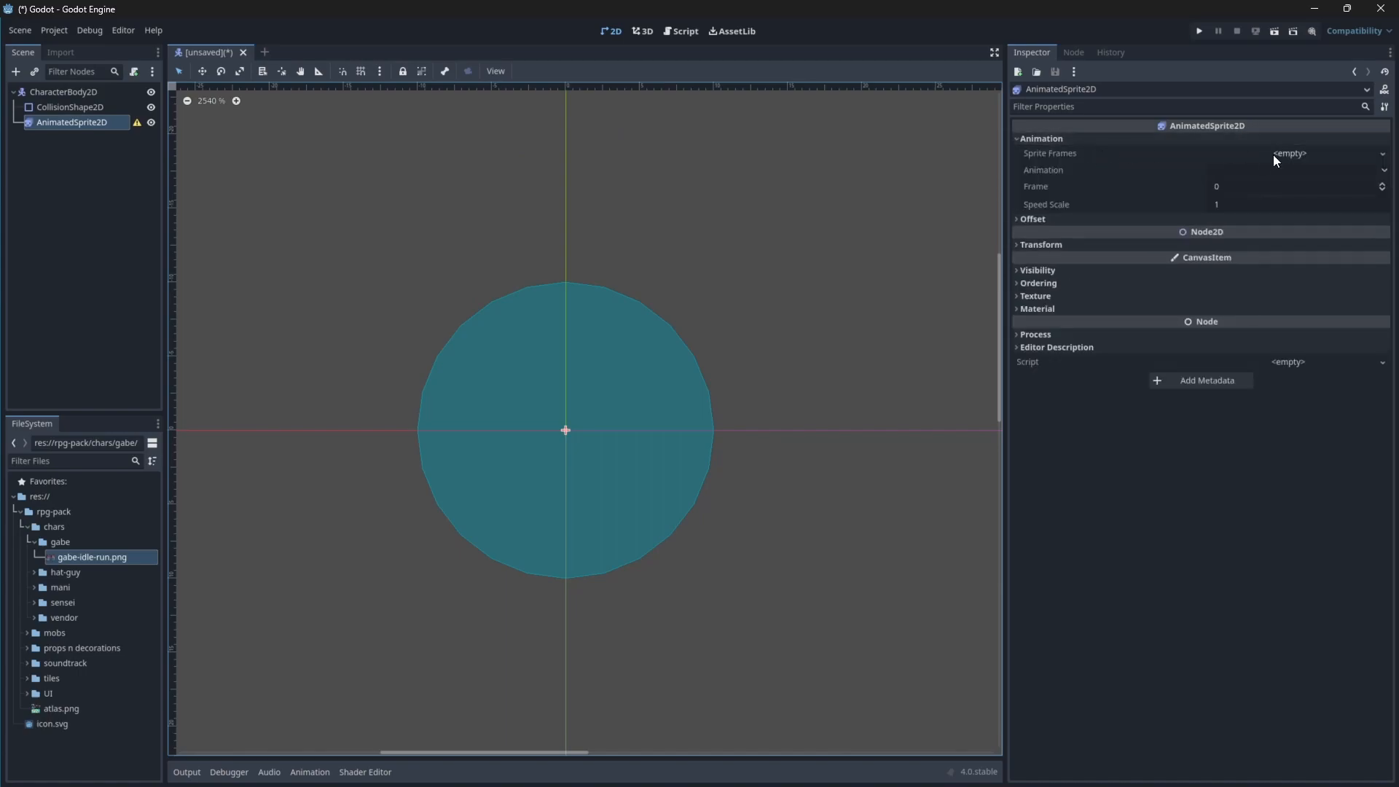
click(1273, 154)
click(1310, 170)
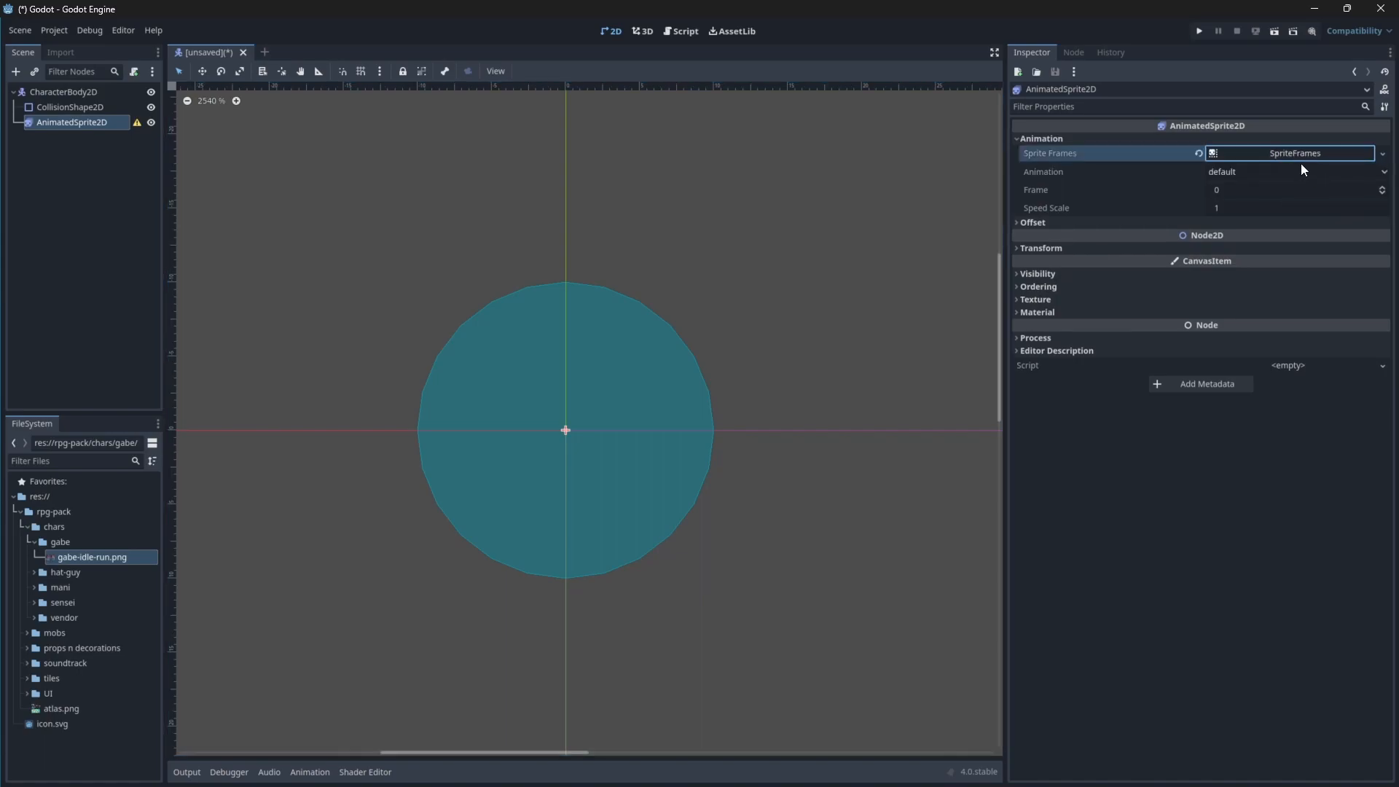
click(1283, 156)
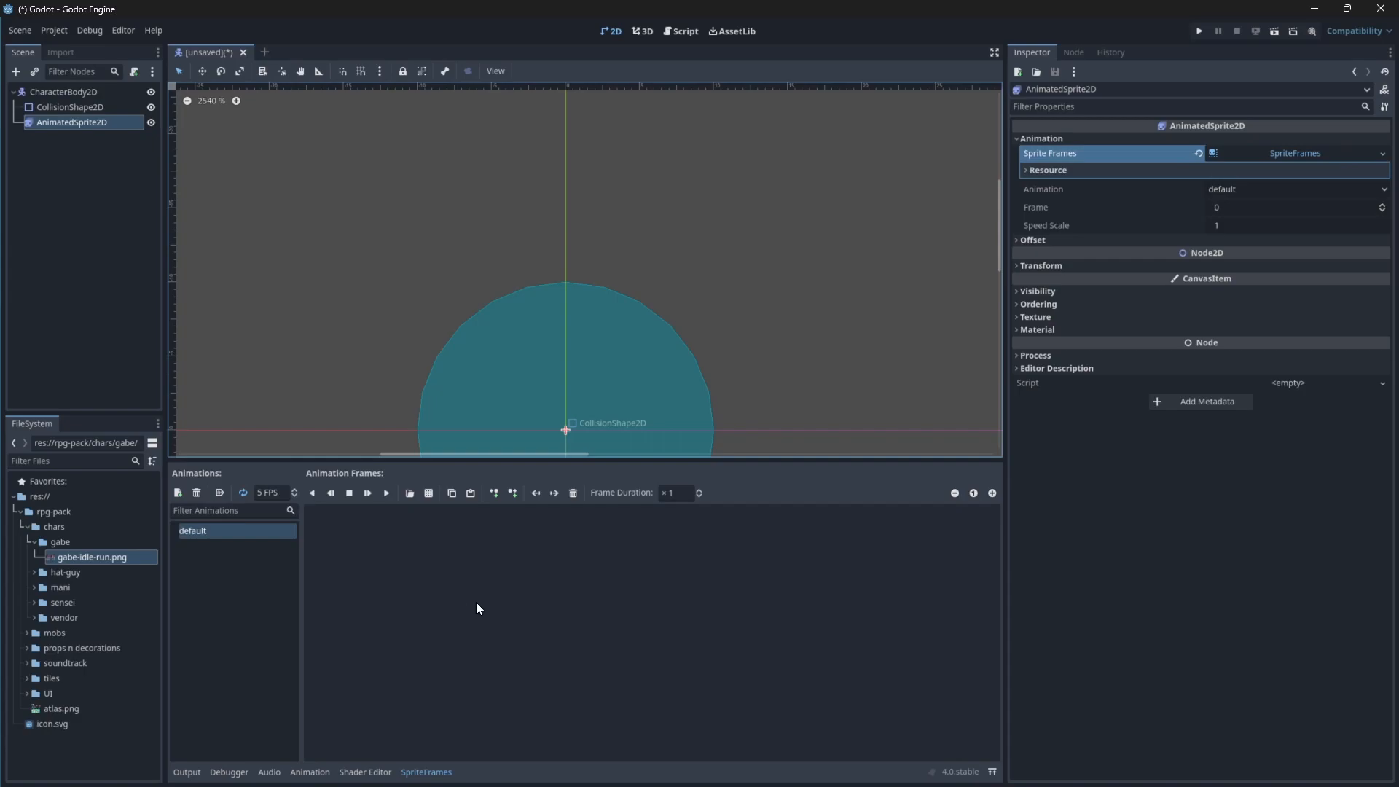
Add a new animation to the sprite frames and delete it.
click(234, 566)
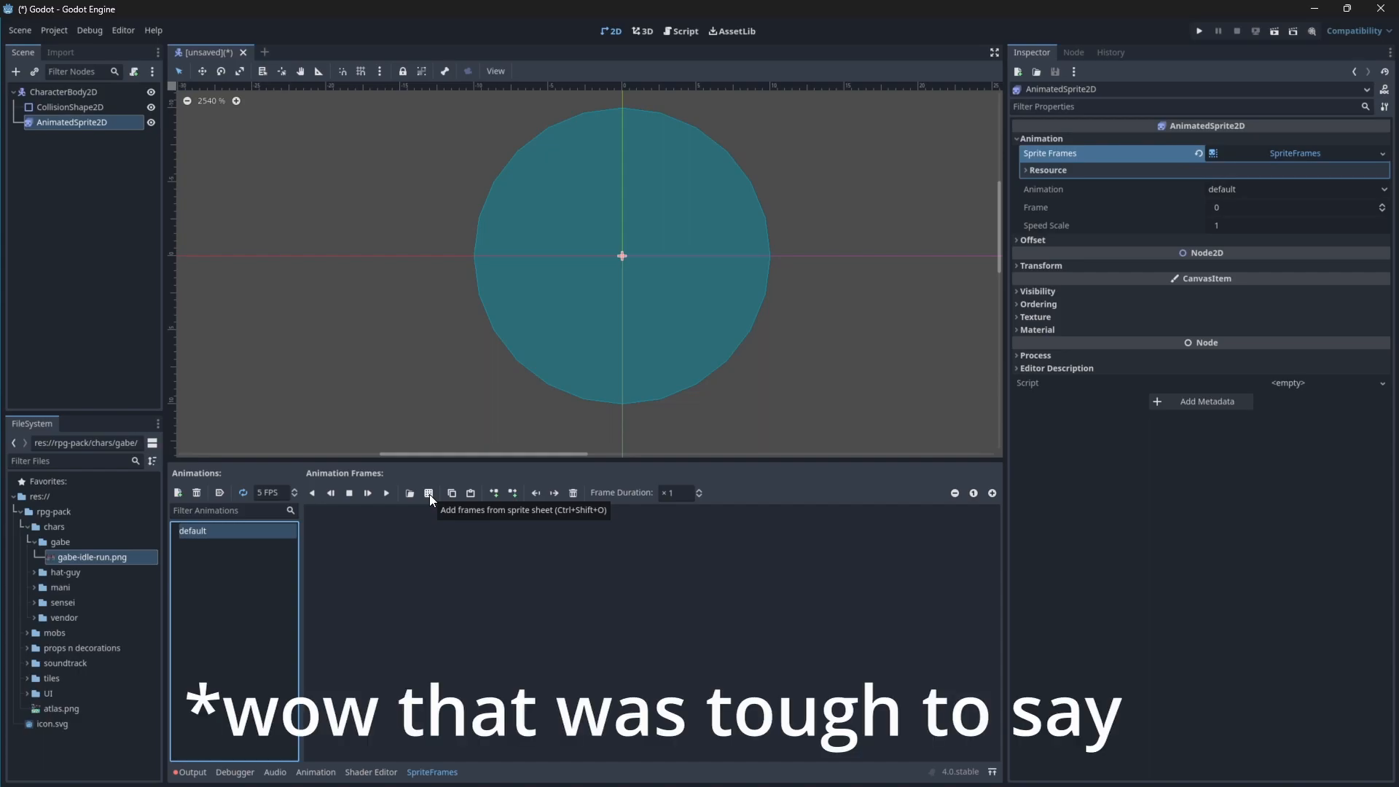
click(177, 493)
click(196, 493)
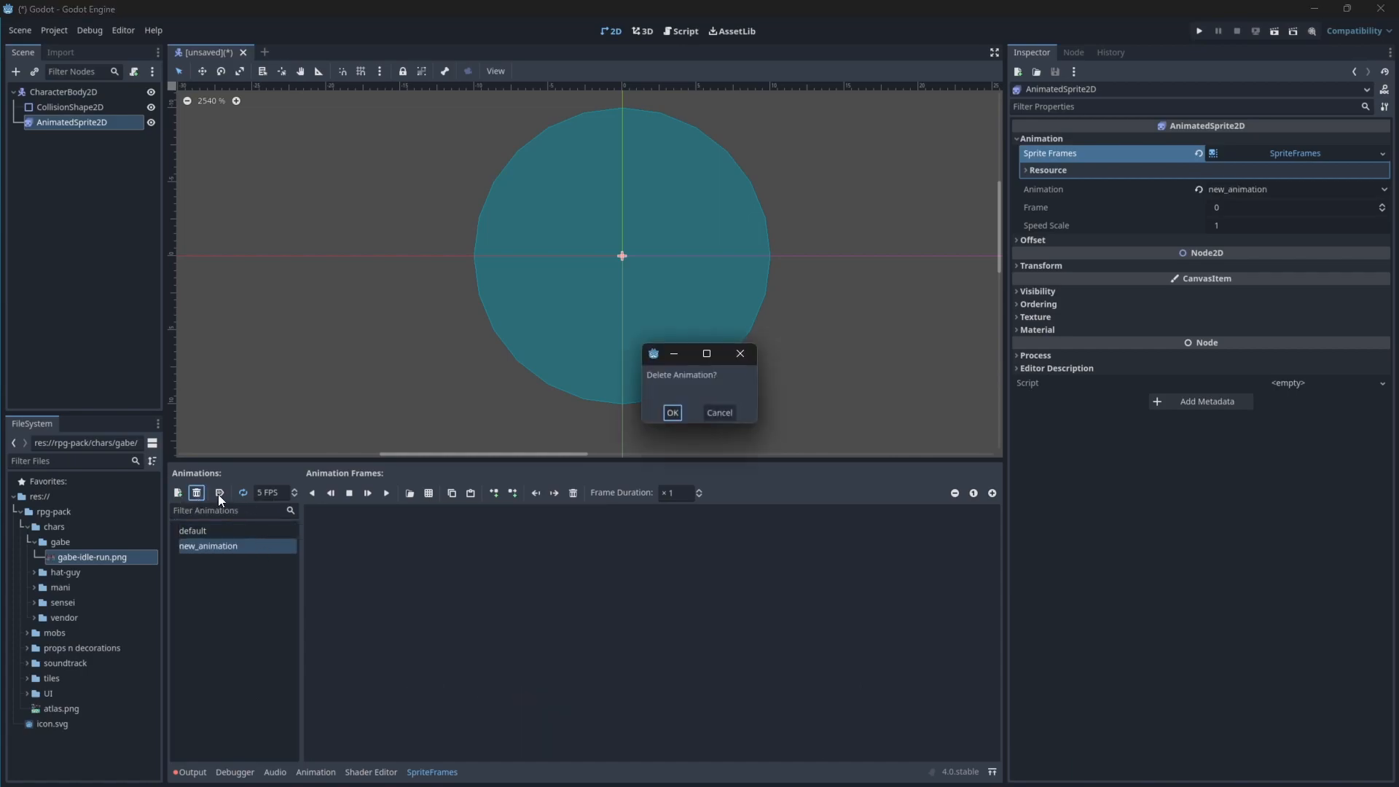
click(672, 412)
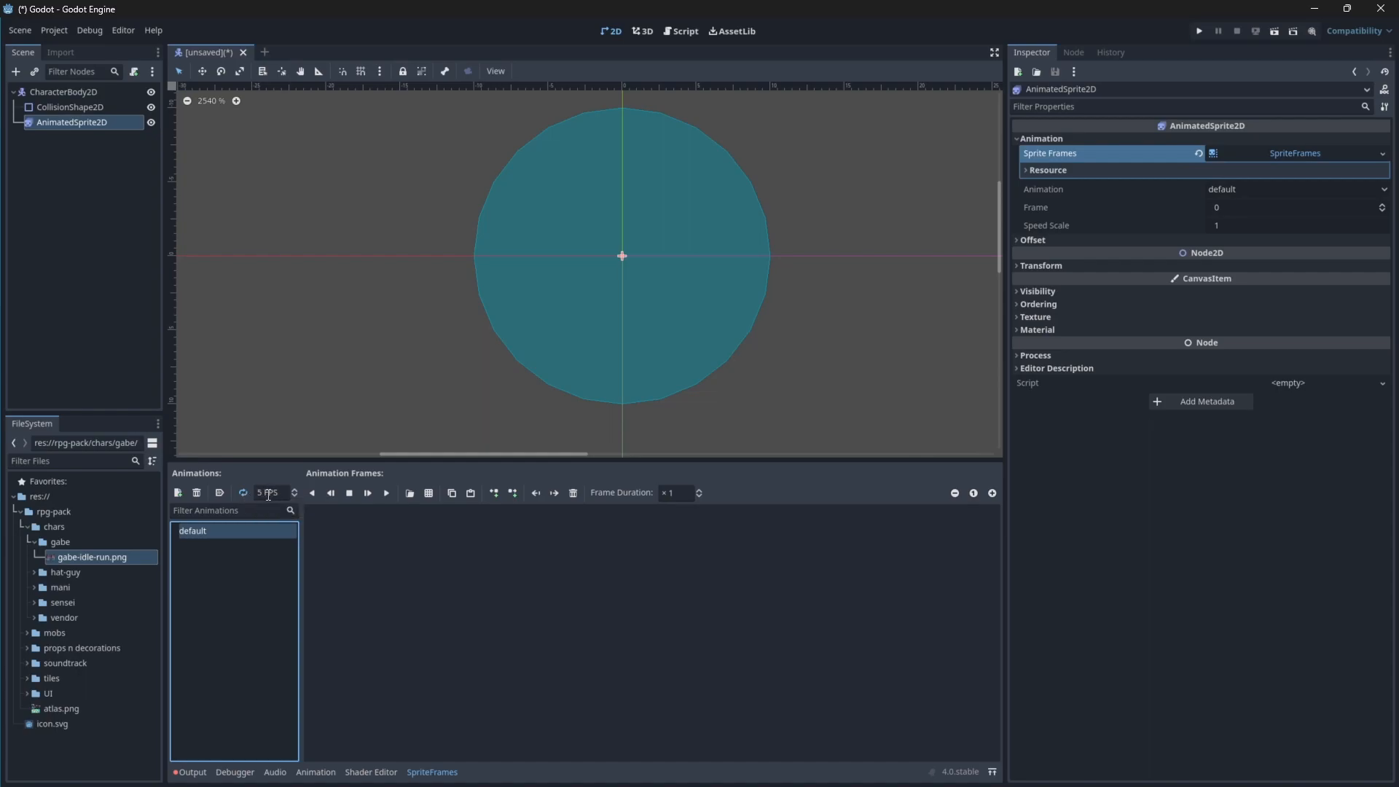
Load gabe-idle-run.png from rpg-pack/chars/gabe as the sprite sheet for the default animation's frames.
click(422, 512)
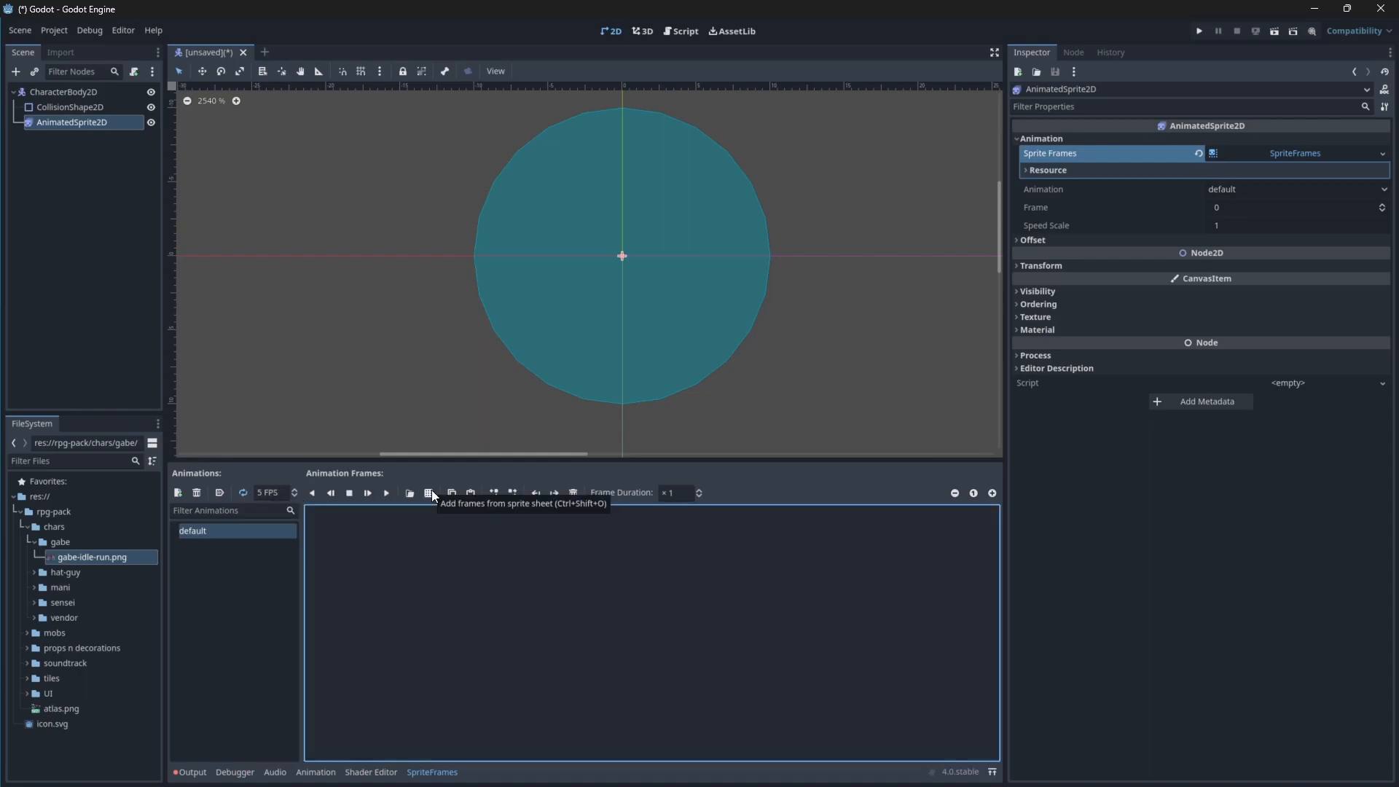
click(429, 493)
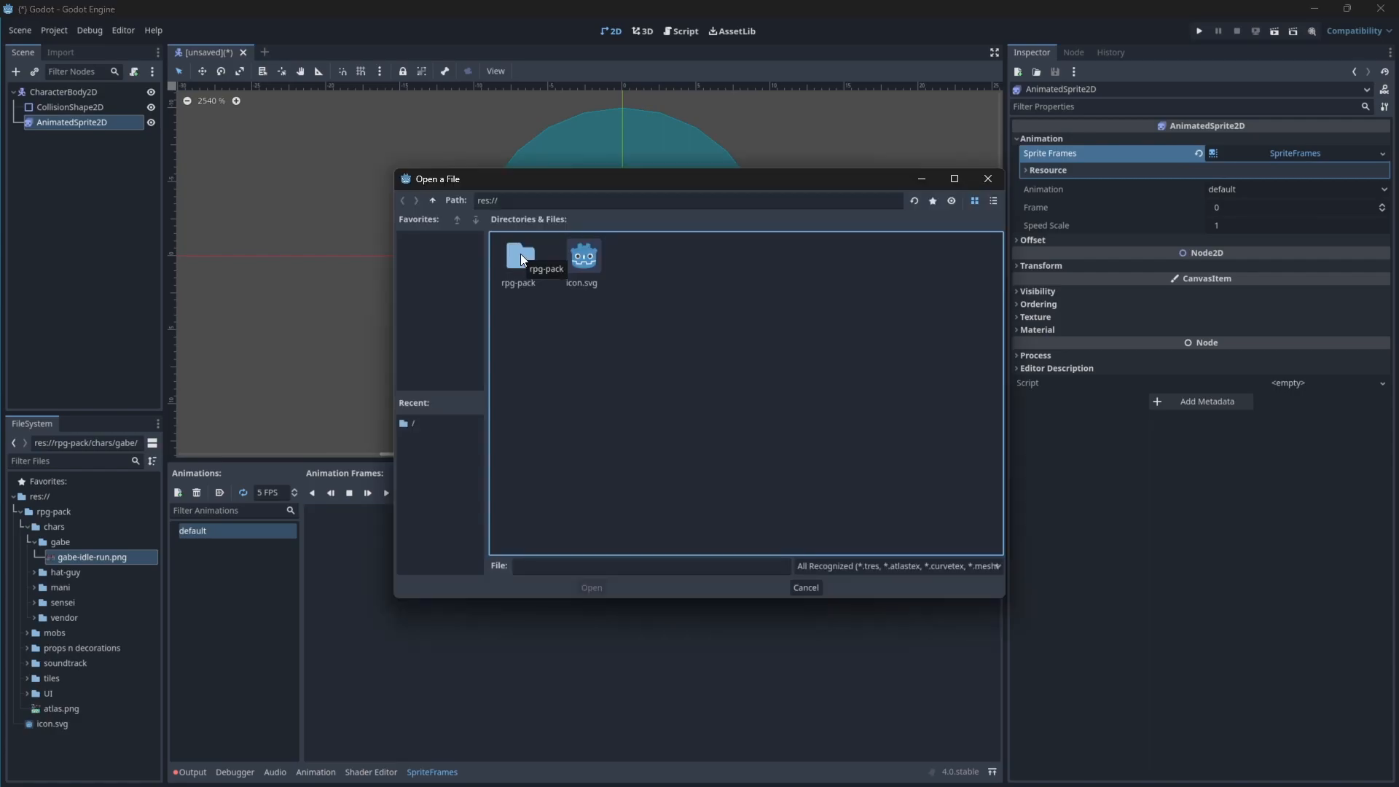
double_click(520, 255)
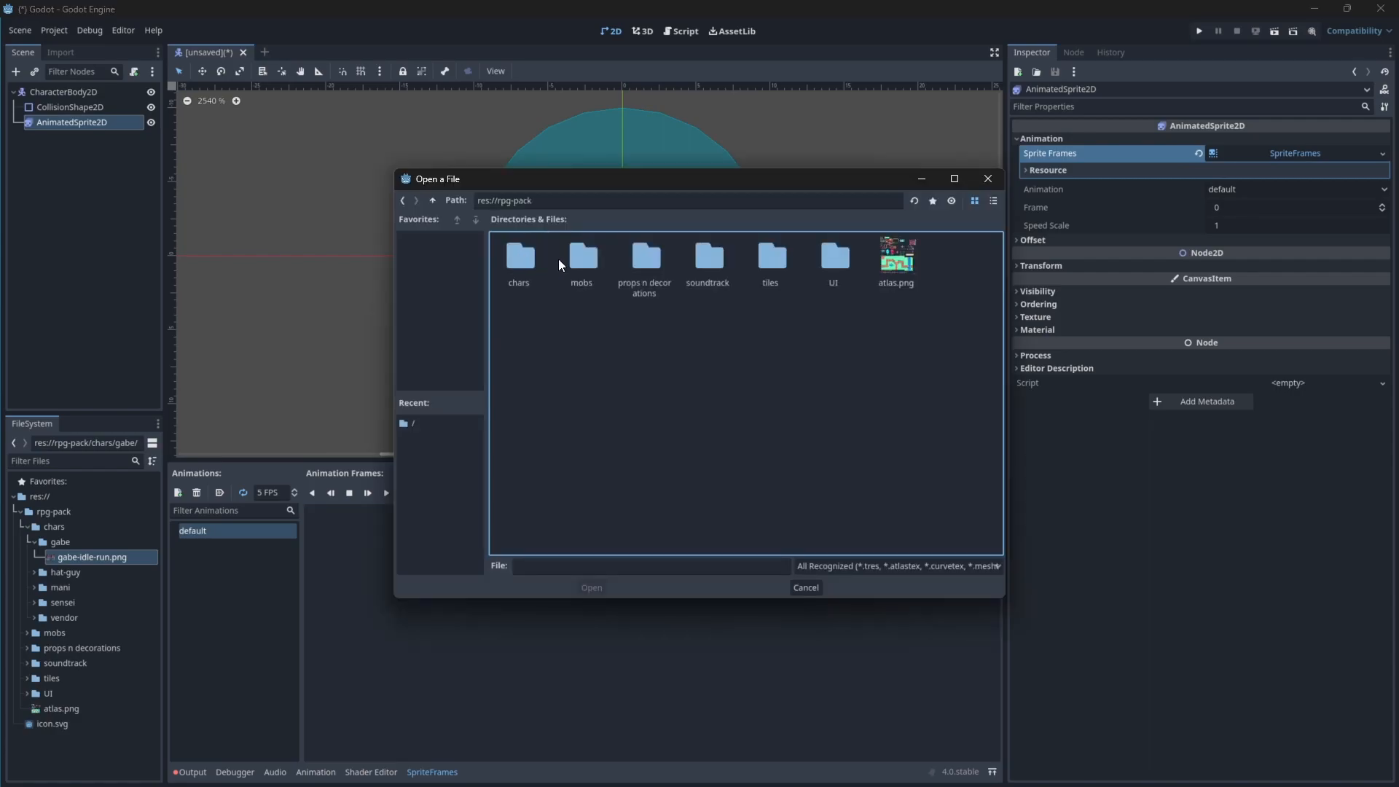
double_click(519, 255)
double_click(528, 278)
click(526, 270)
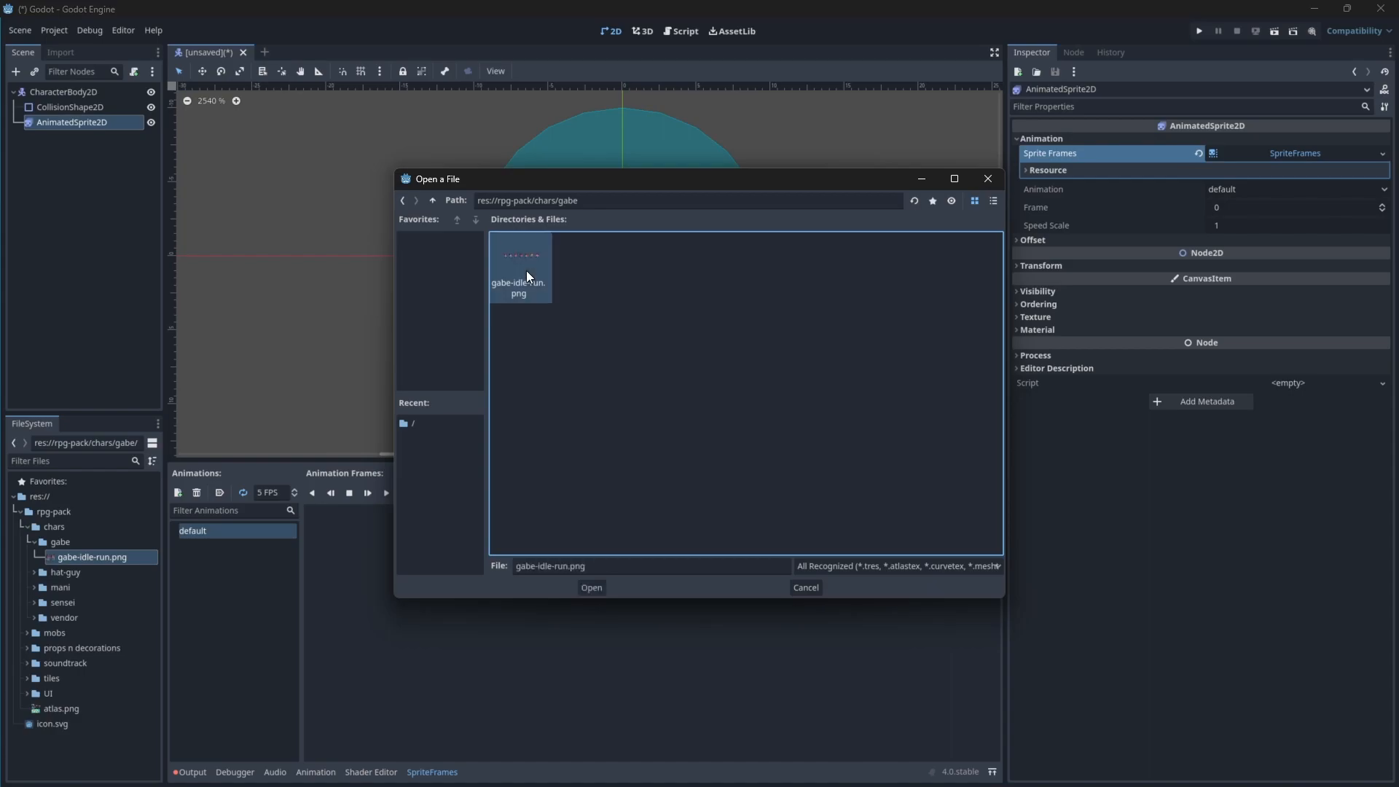
click(601, 588)
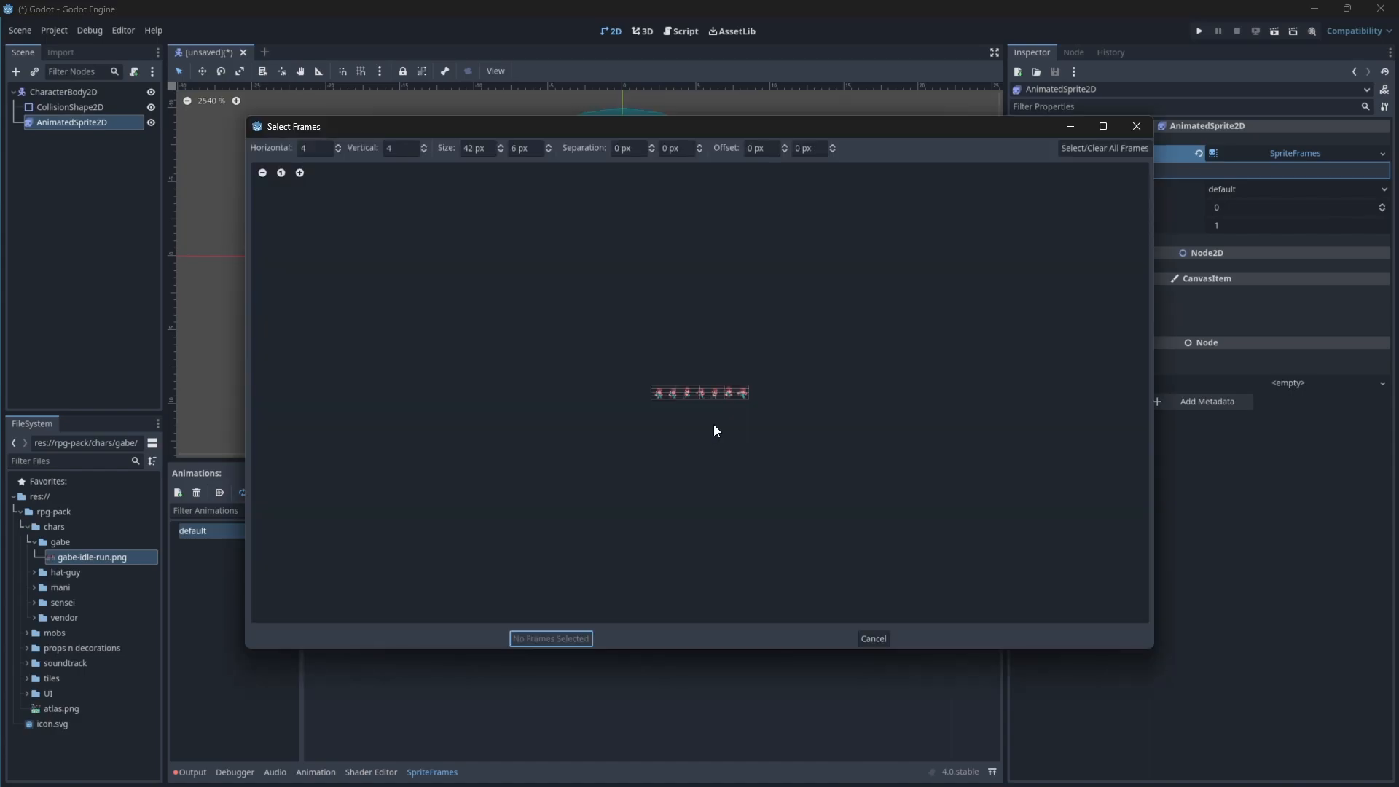
Set the sprite sheet's vertical frame count to 1.
scroll(713, 430, up, 5)
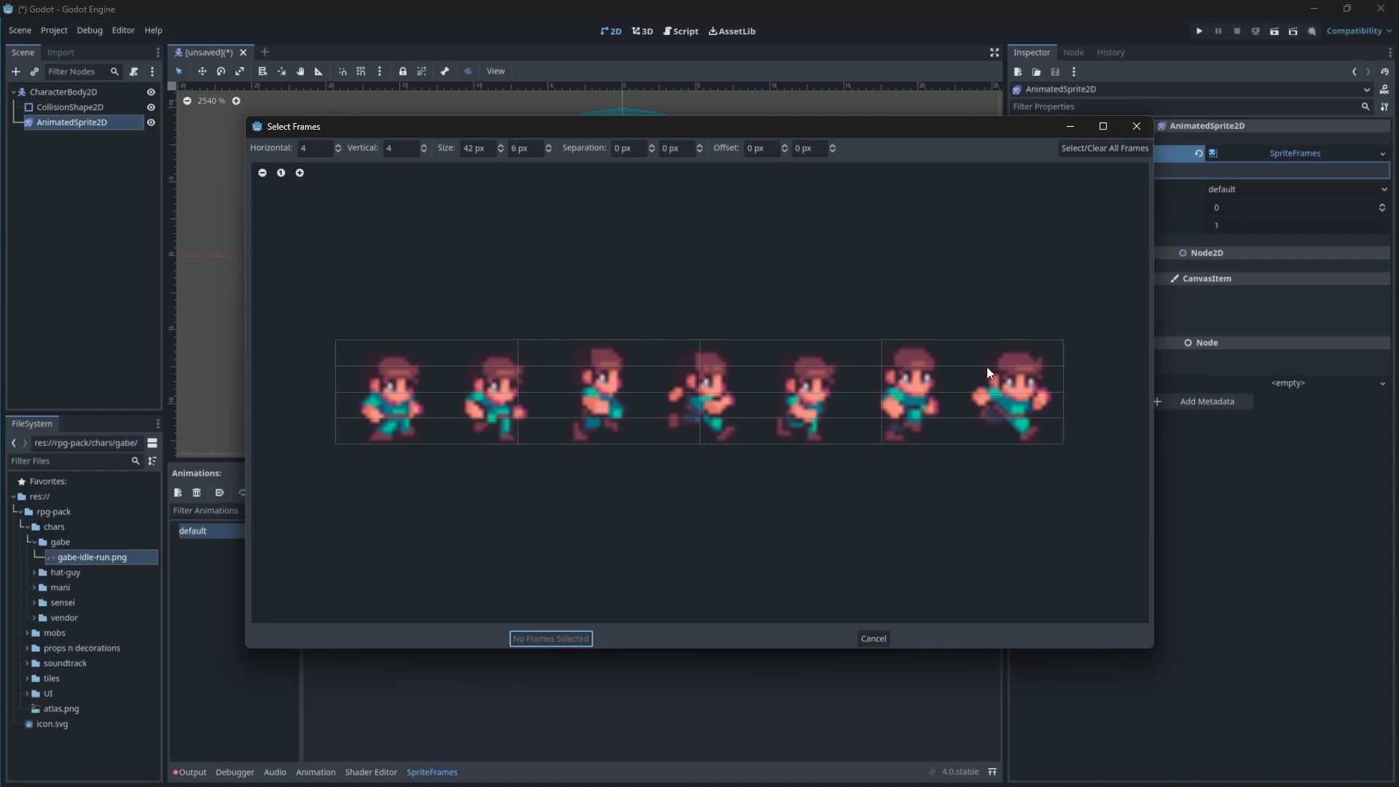
click(424, 151)
click(424, 151)
click(424, 152)
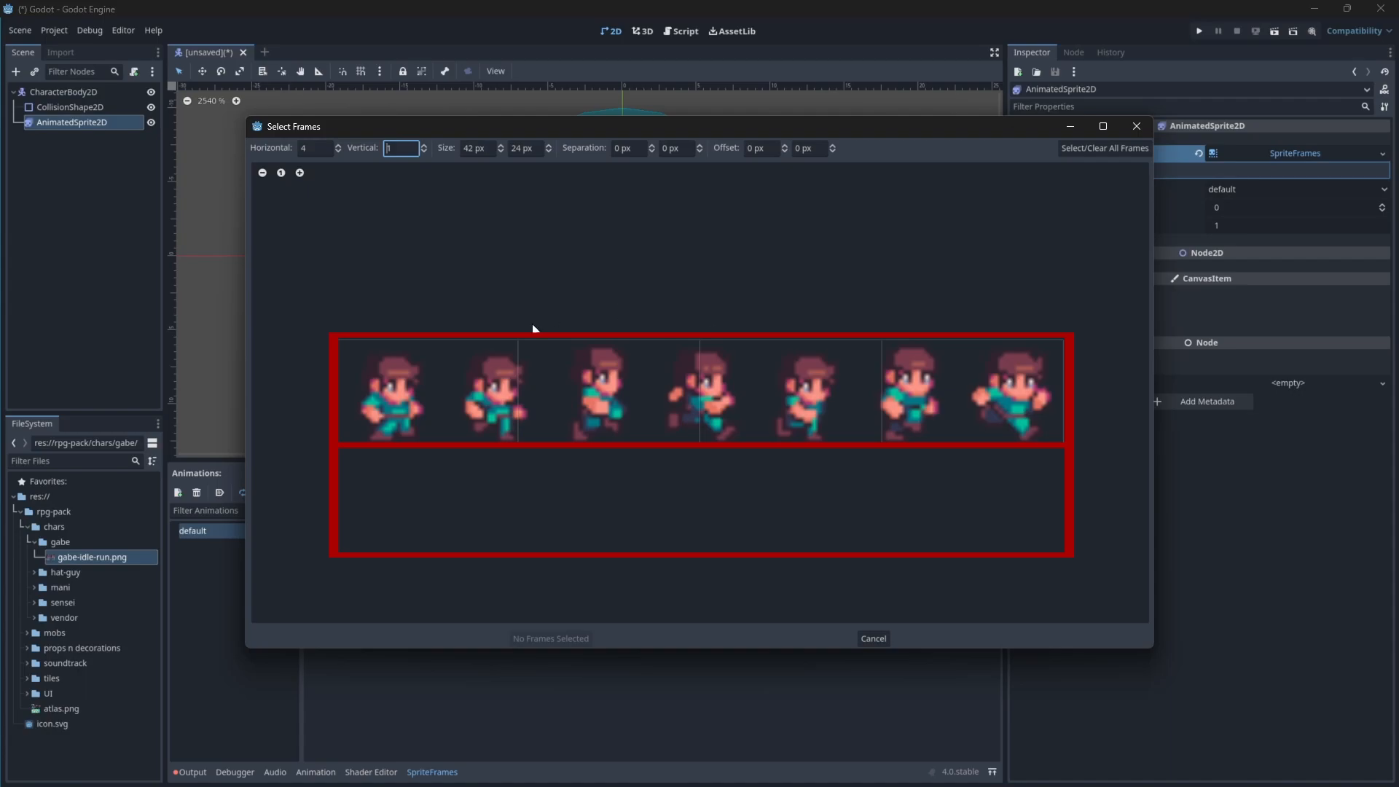
Set the sprite sheet's horizontal frame count to 7 and add all seven frames to the default animation.
key(shift+Tab)
text(7)
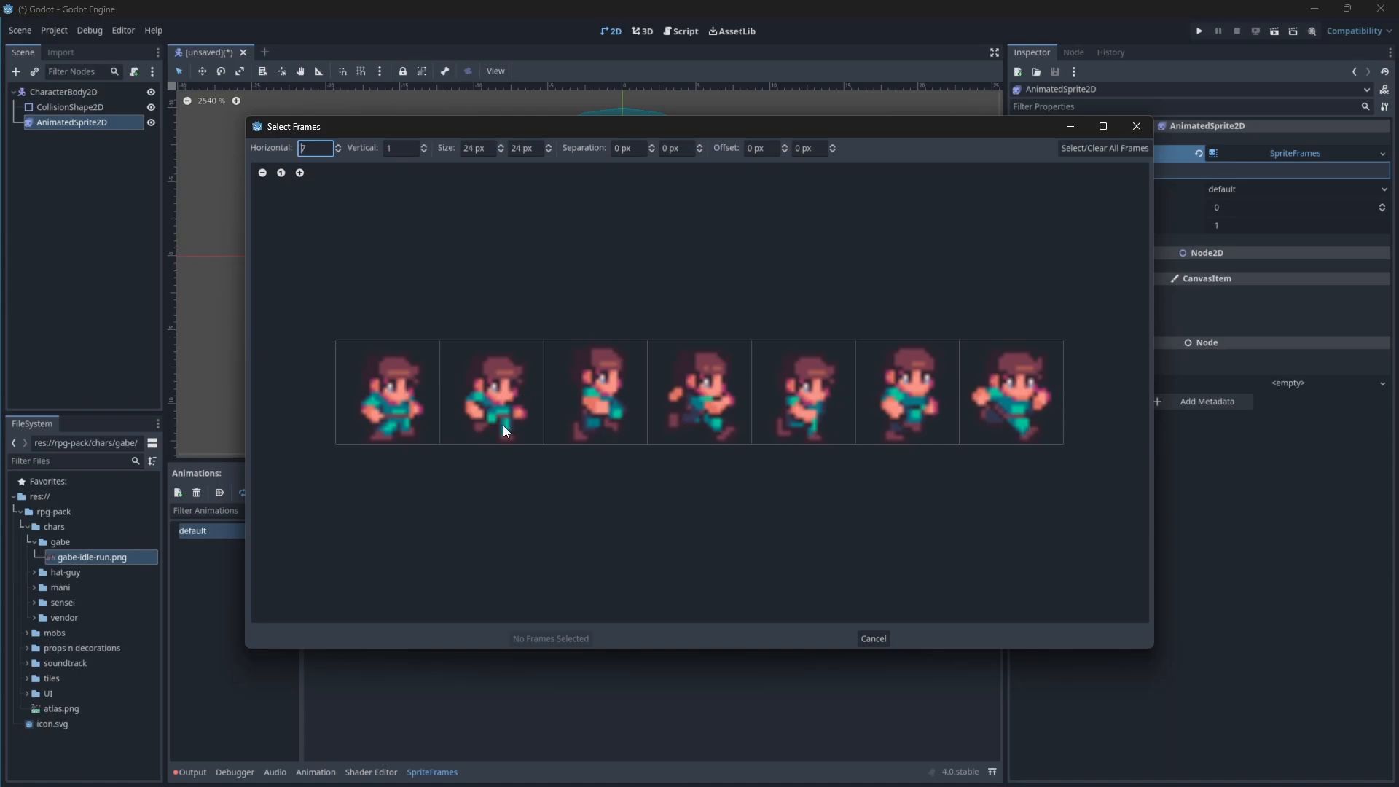
key(Tab)
ctrl+scroll(474, 391, down, 1)
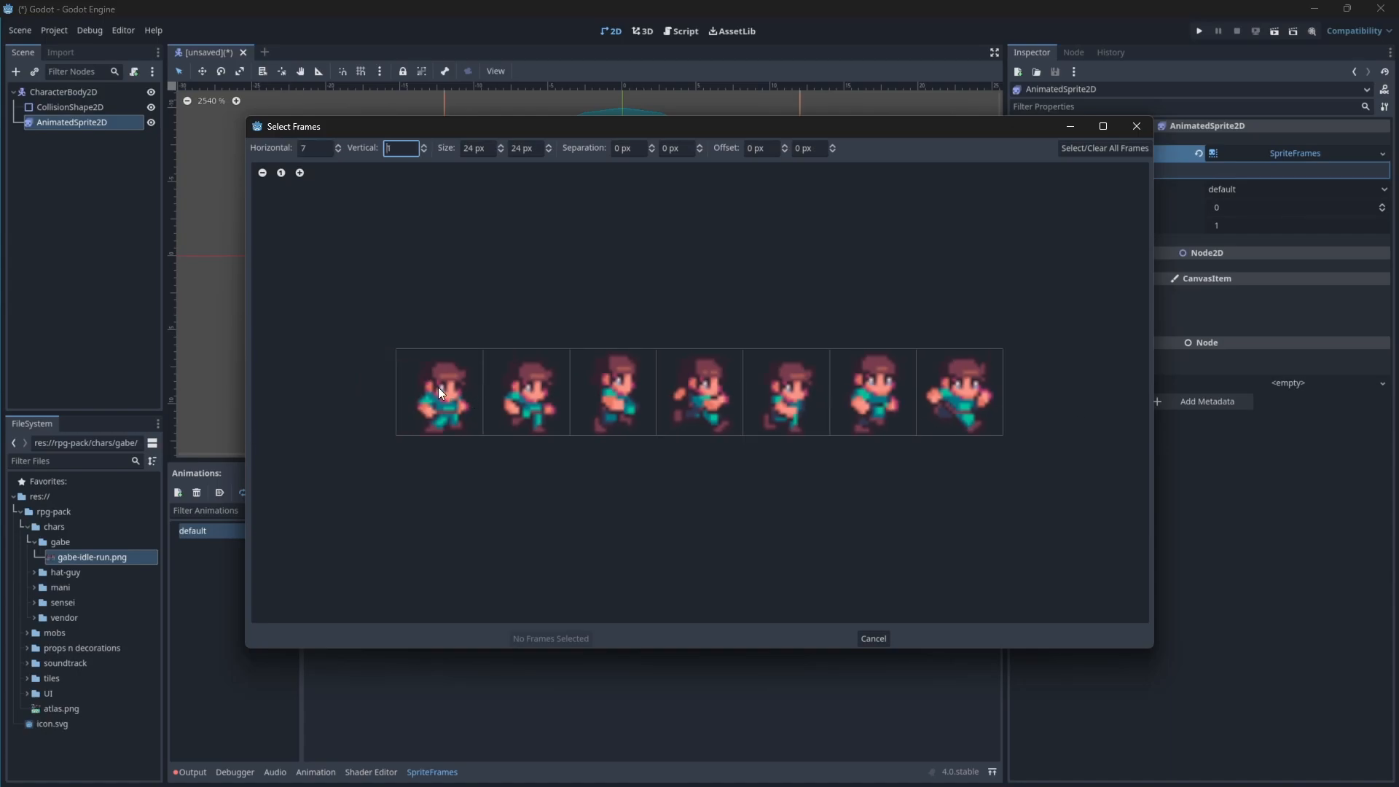
drag(437, 394, 929, 392)
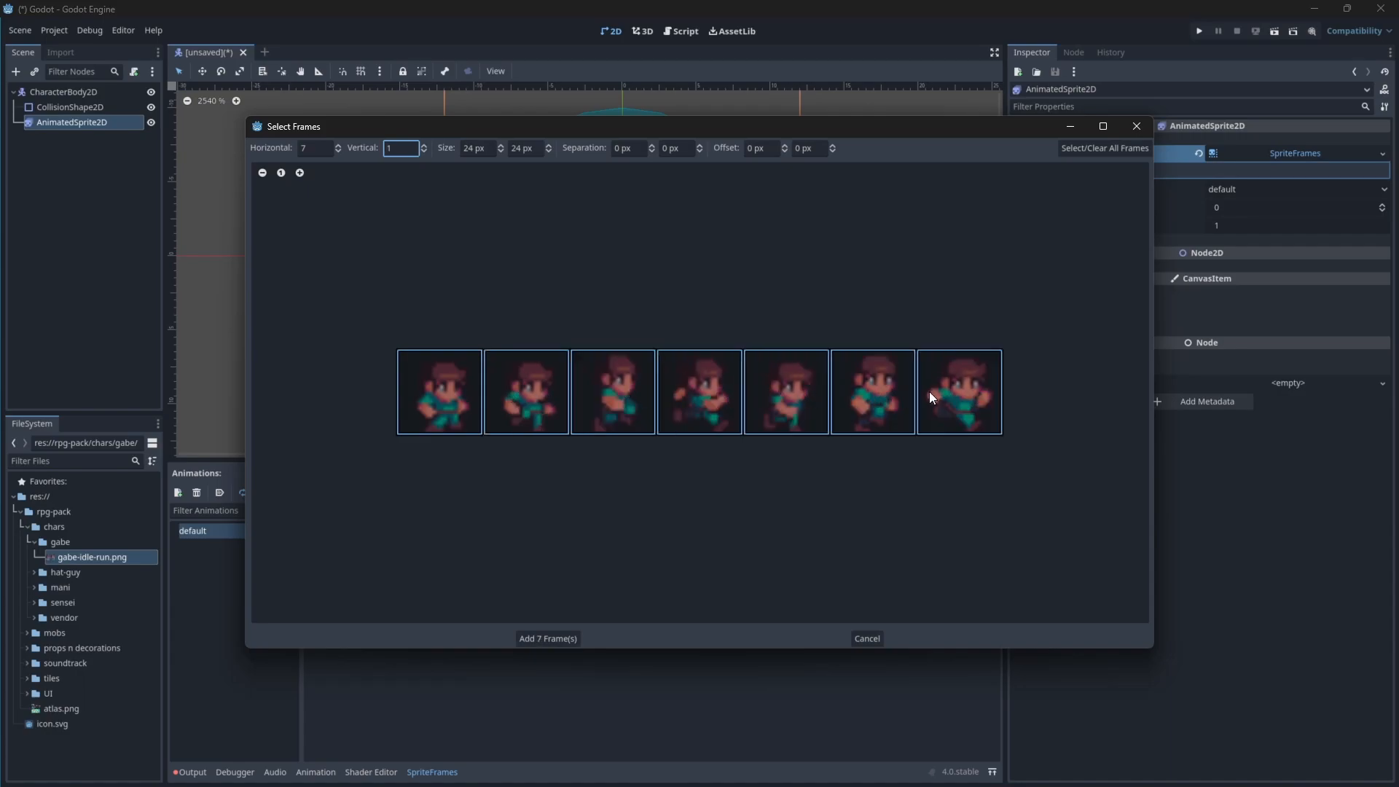
click(567, 641)
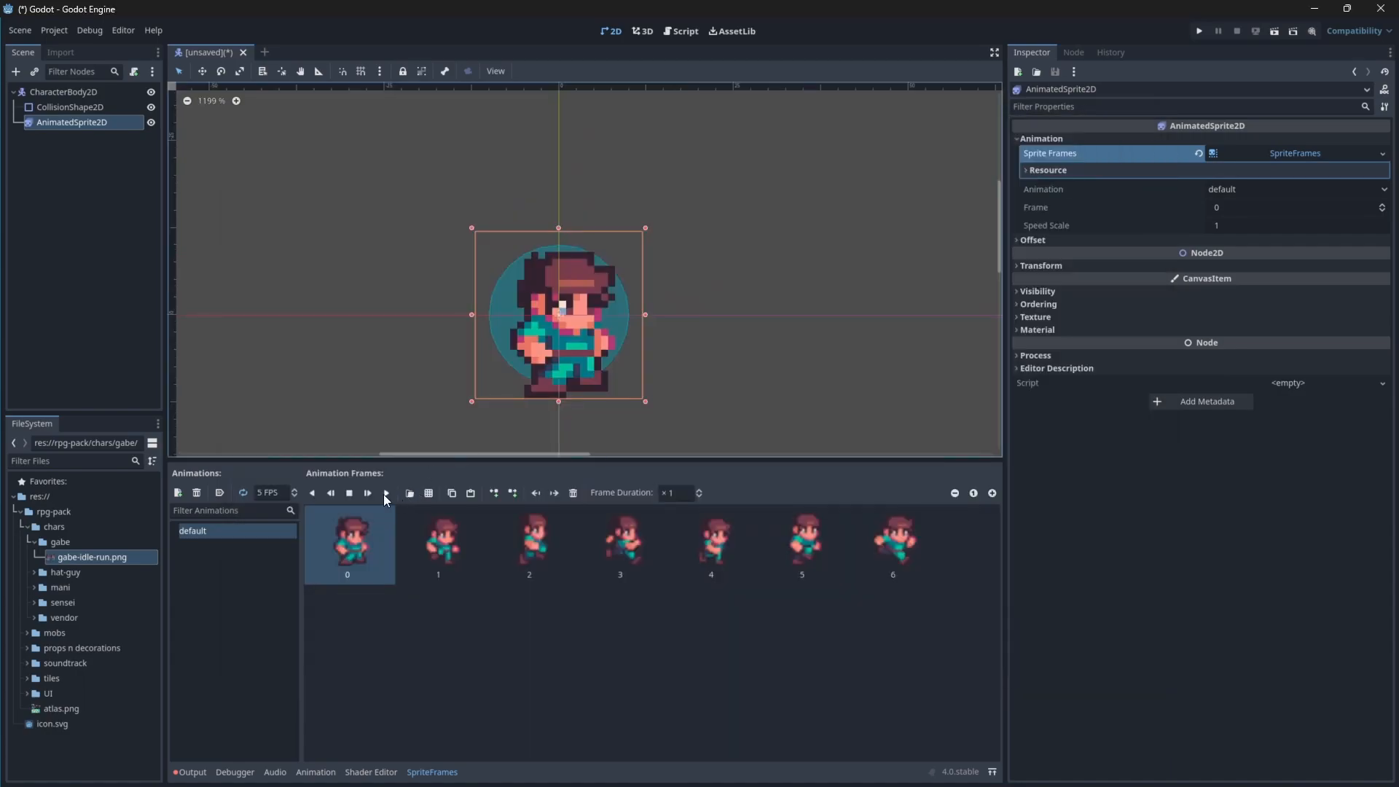
Play the default animation, set its speed to 7 FPS and halt the playback.
click(387, 494)
click(295, 488)
click(294, 488)
key(Return)
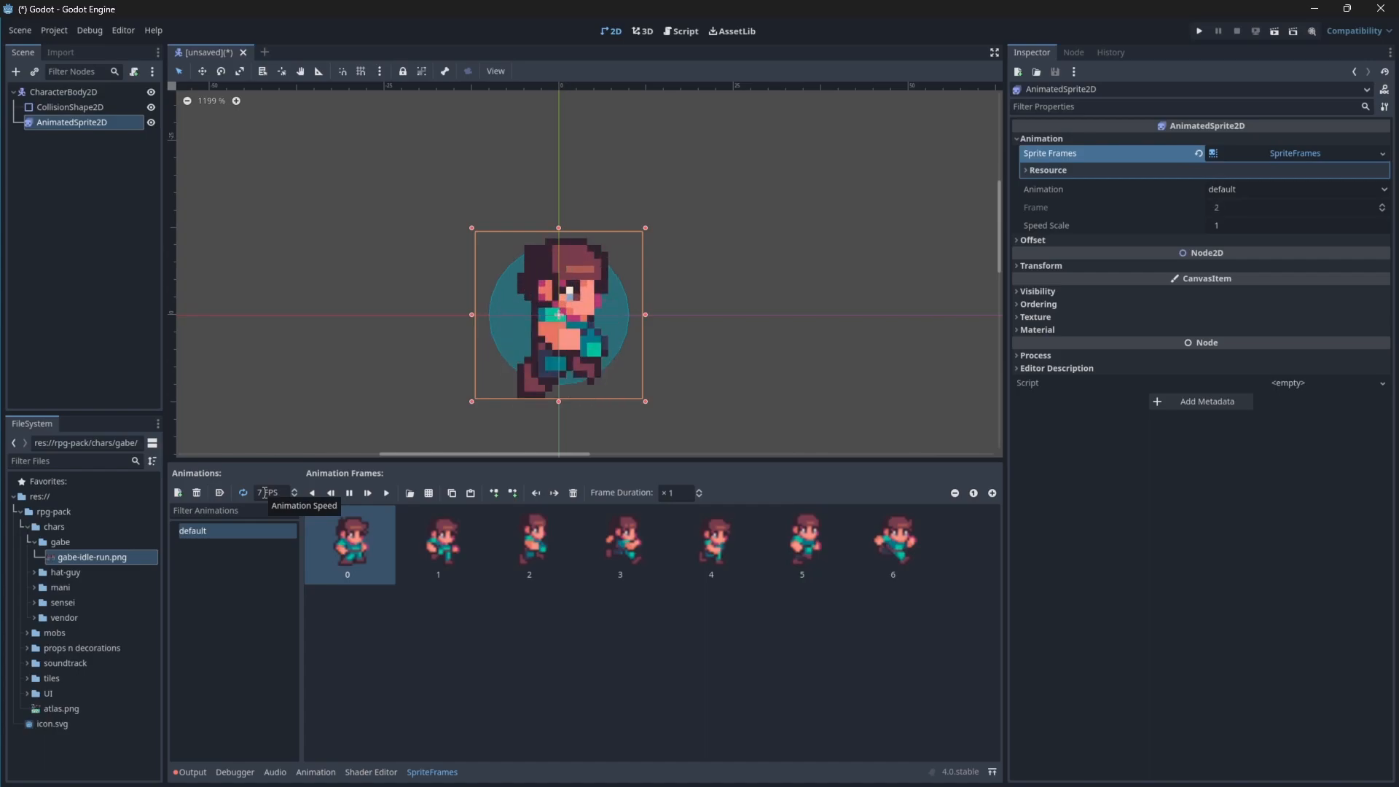
click(349, 493)
Move frame 4 one place later in the animation and back to its original place.
click(718, 548)
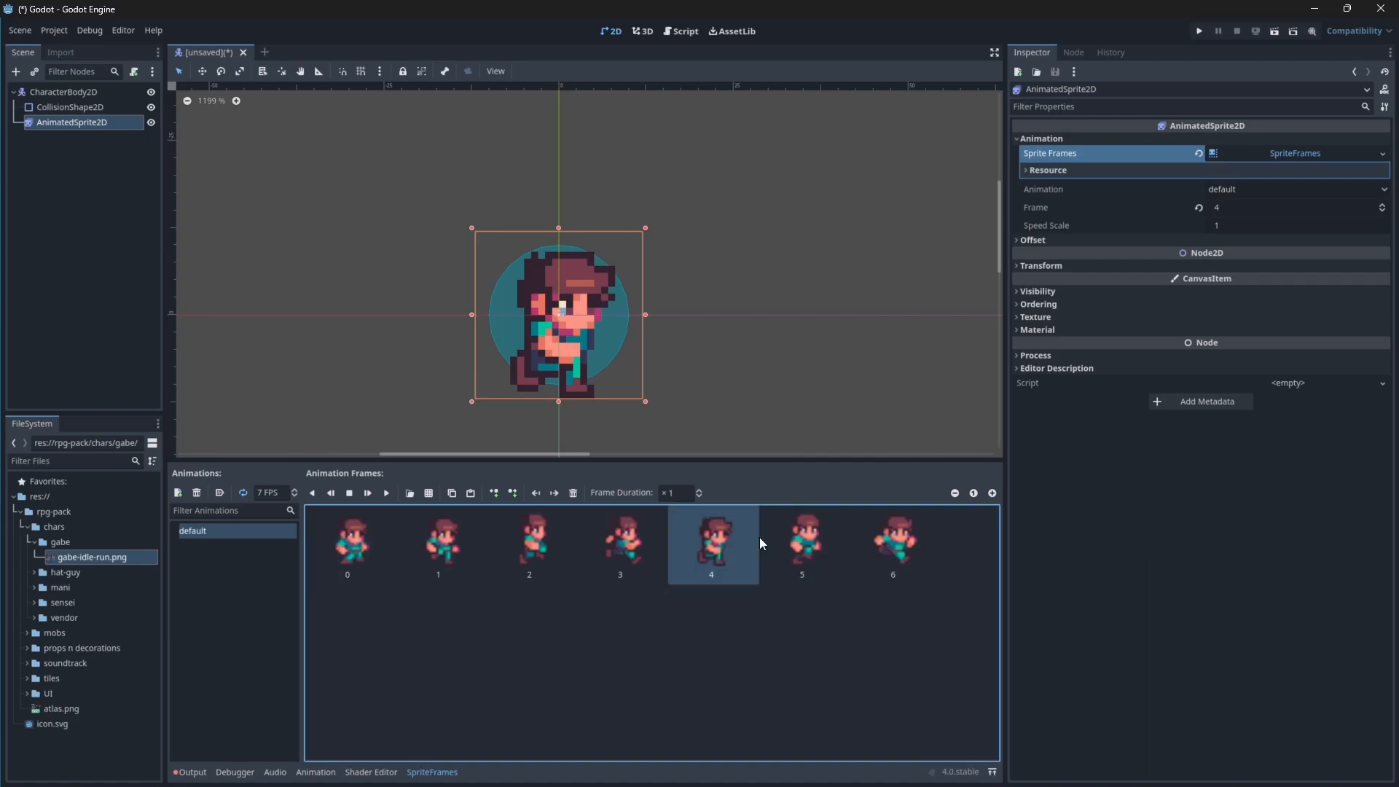
click(554, 493)
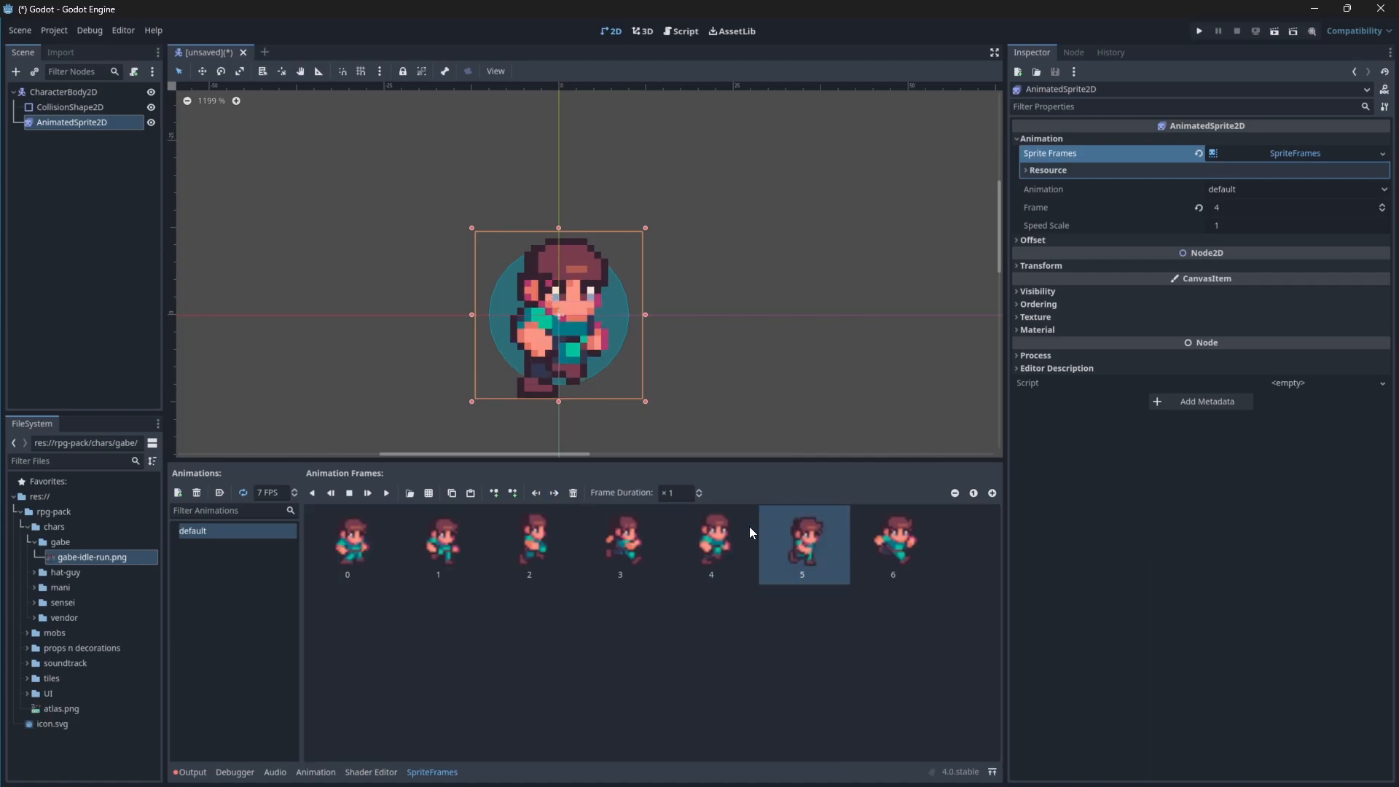
click(536, 493)
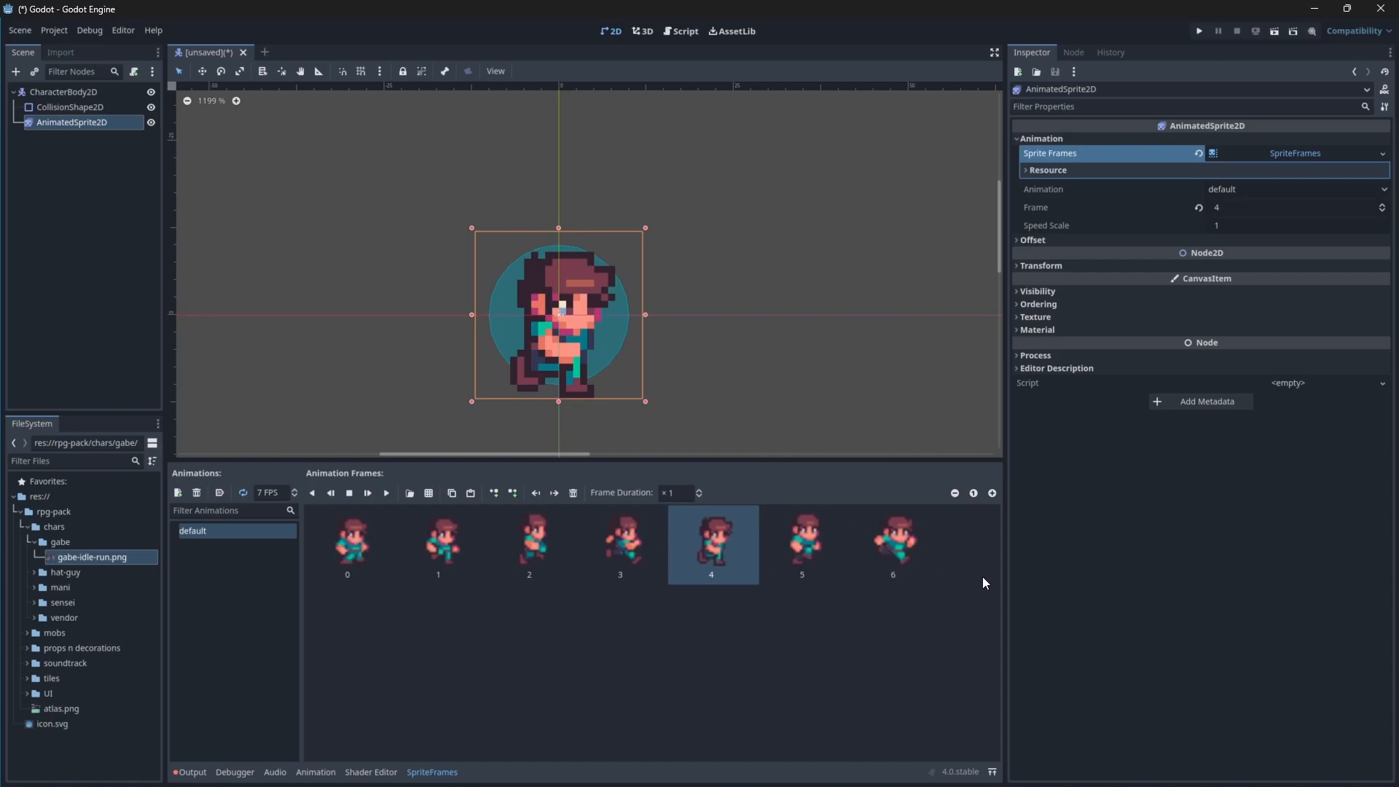
Insert empty frames after and before the selected frame 4 and undo both insertions.
click(511, 493)
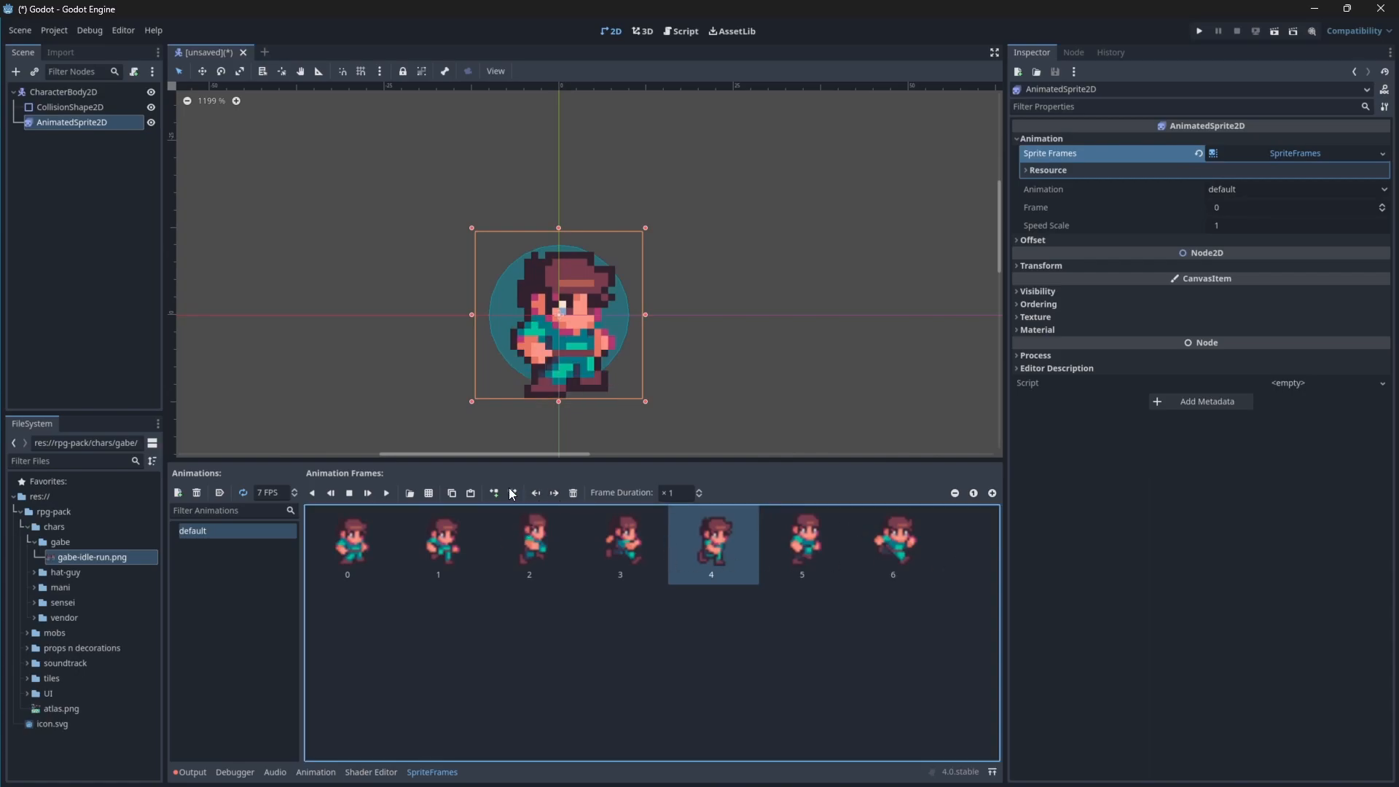
click(514, 492)
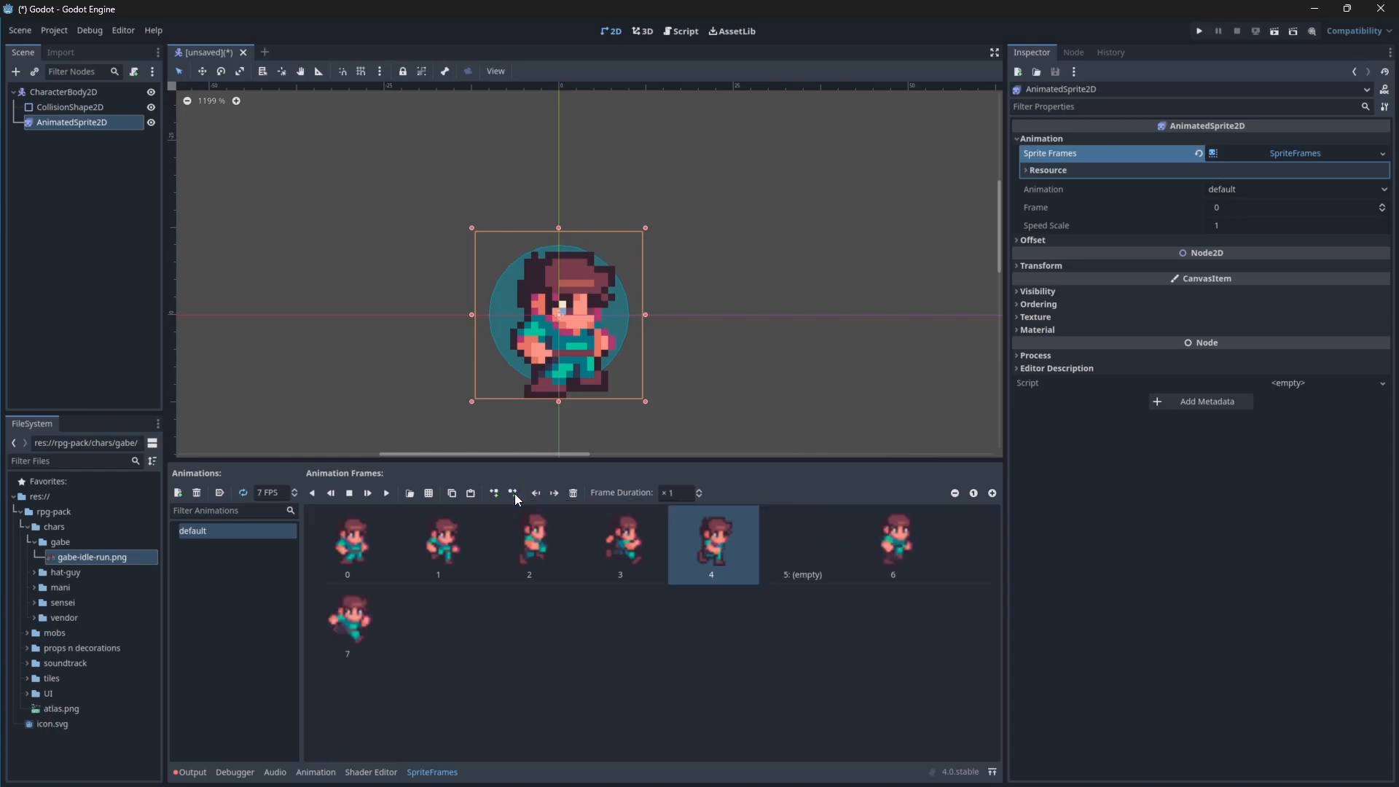
click(494, 493)
key(ctrl+z)
key(ctrl+z)
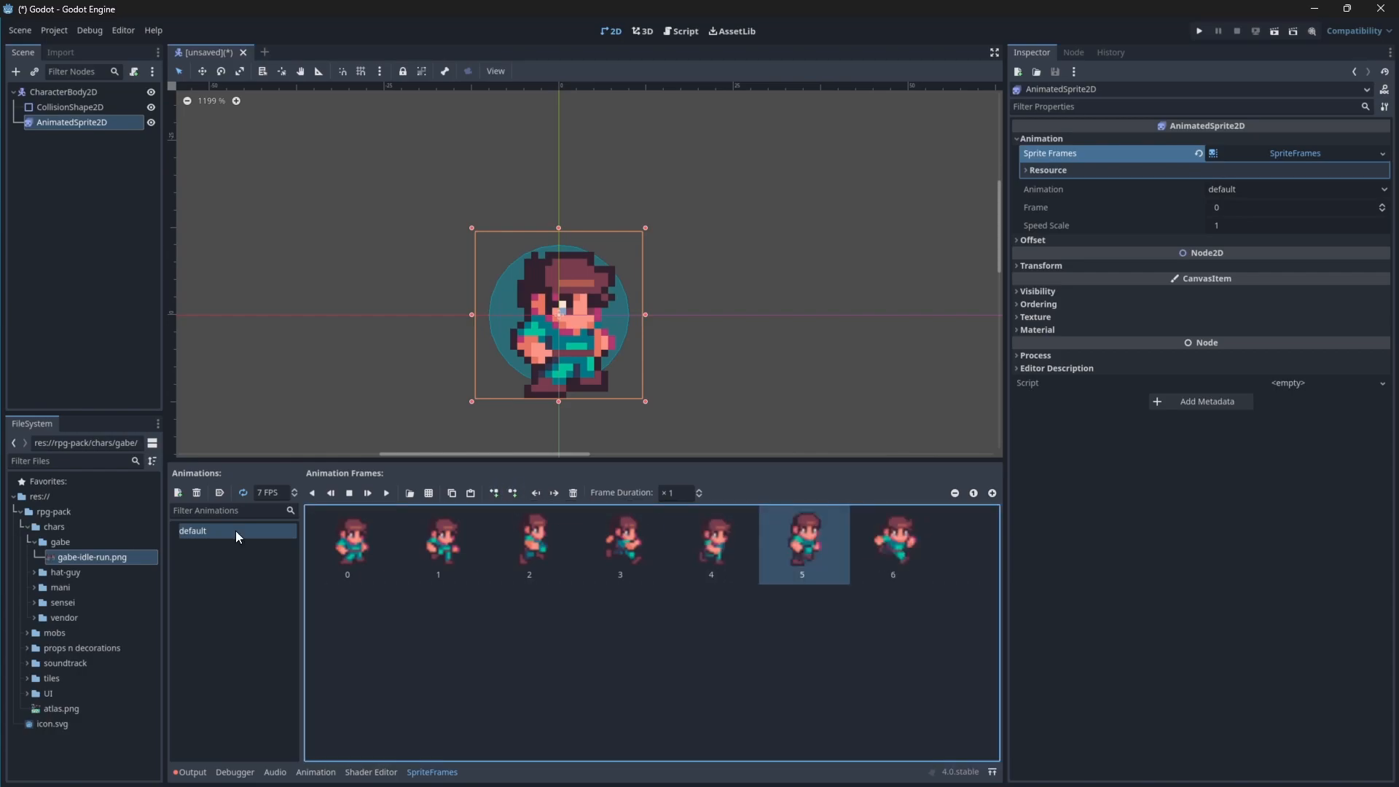
Rename the default animation of the sprite frames to "run" and deselect the sprite.
double_click(234, 530)
text(run)
key(Return)
click(315, 198)
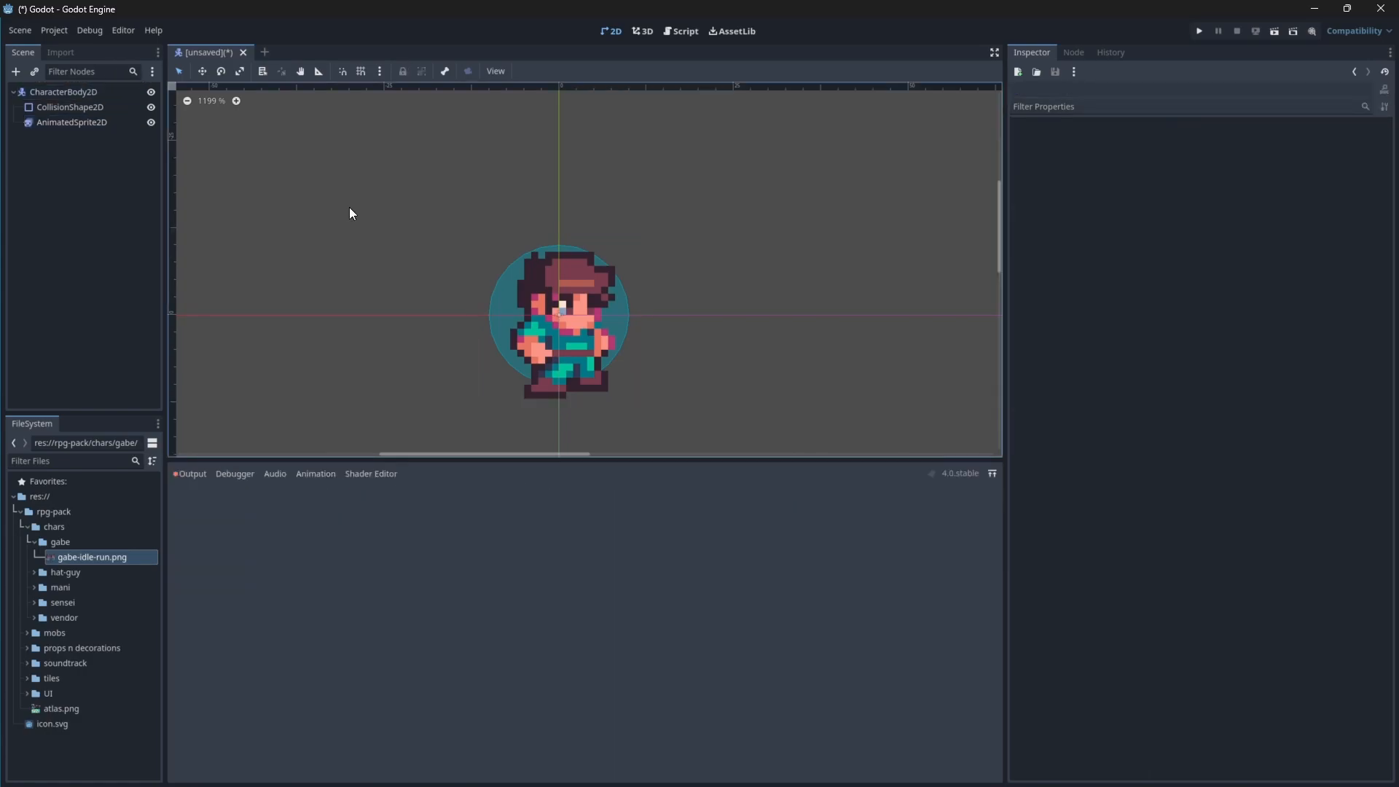
Save the scene as Player.tscn in the project's root folder.
key(ctrl+s)
text(Playe)
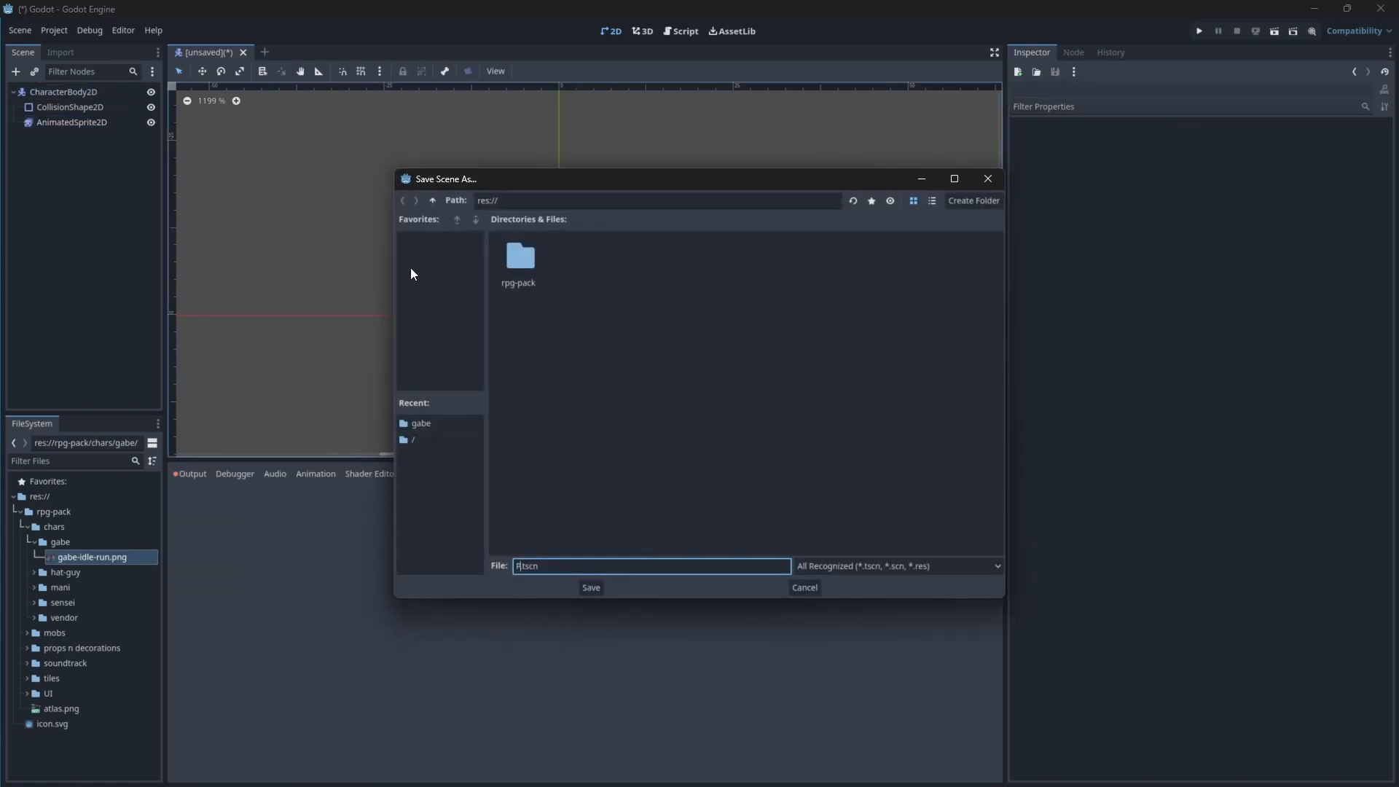
text(r)
key(Return)
Attach a new script, Player.gd, to the CharacterBody2D root node.
click(97, 98)
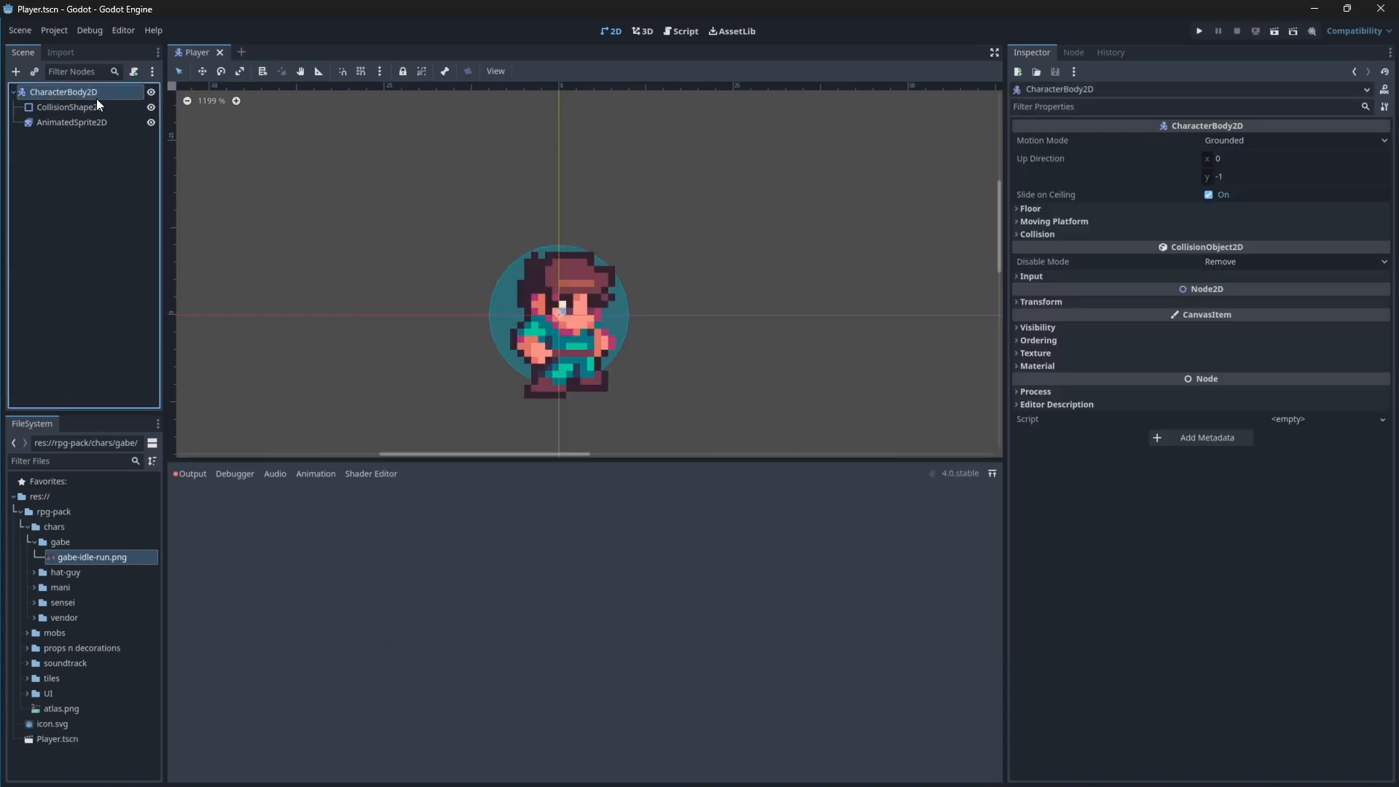
click(134, 75)
click(648, 509)
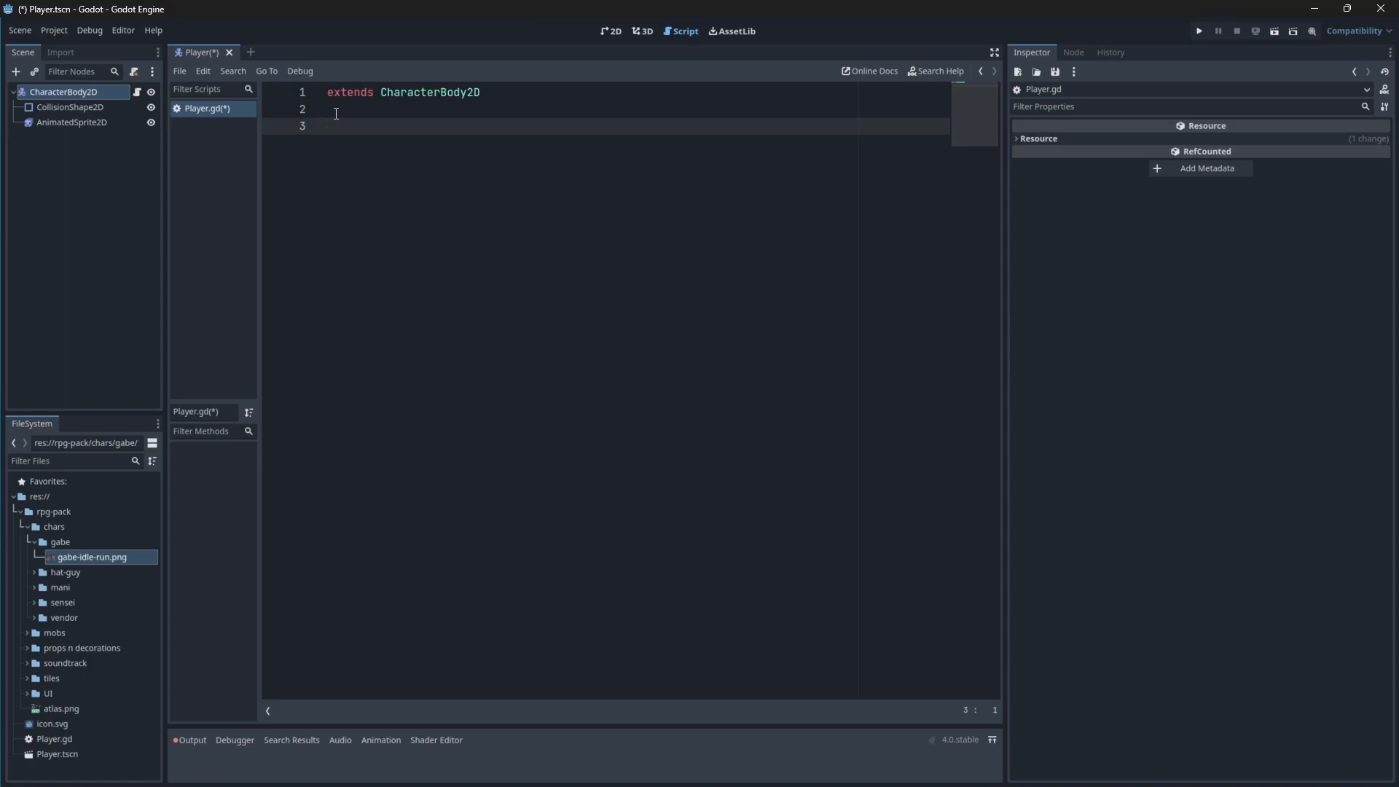
Write an _input(event) function in Player.gd with the condition if event.is_action_pressed("ui_down"):.
text(func _inp)
key(Return)
key(Return)
text(if event.is)
key(Down)
key(Return)
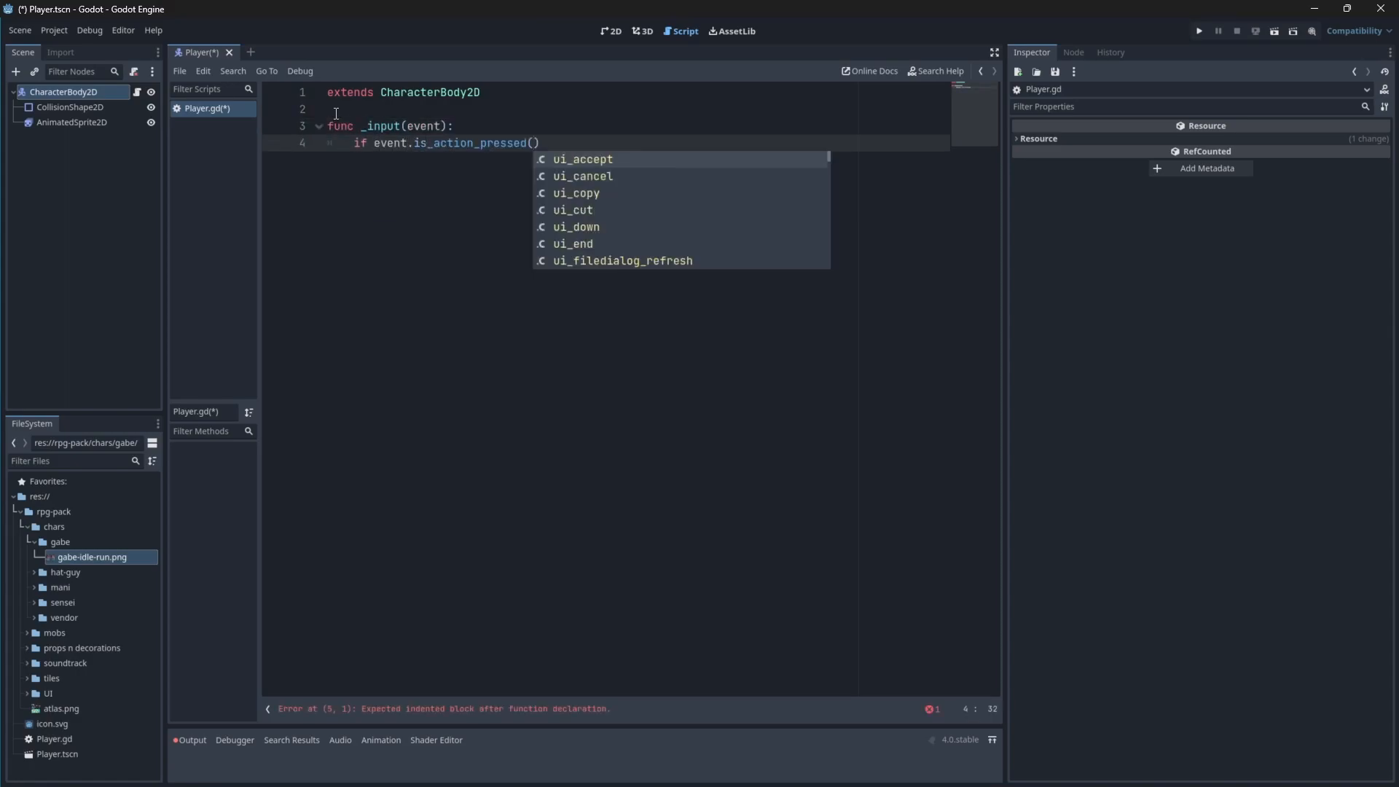
key(Down)
key(Down)
key(Down)
key(Down)
key(Return)
text():)
Inside the ui_down condition, reference $AnimatedSprite2D and call play("run") on it, adding its stop() and is_playing() calls as well.
key(Return)
text($)
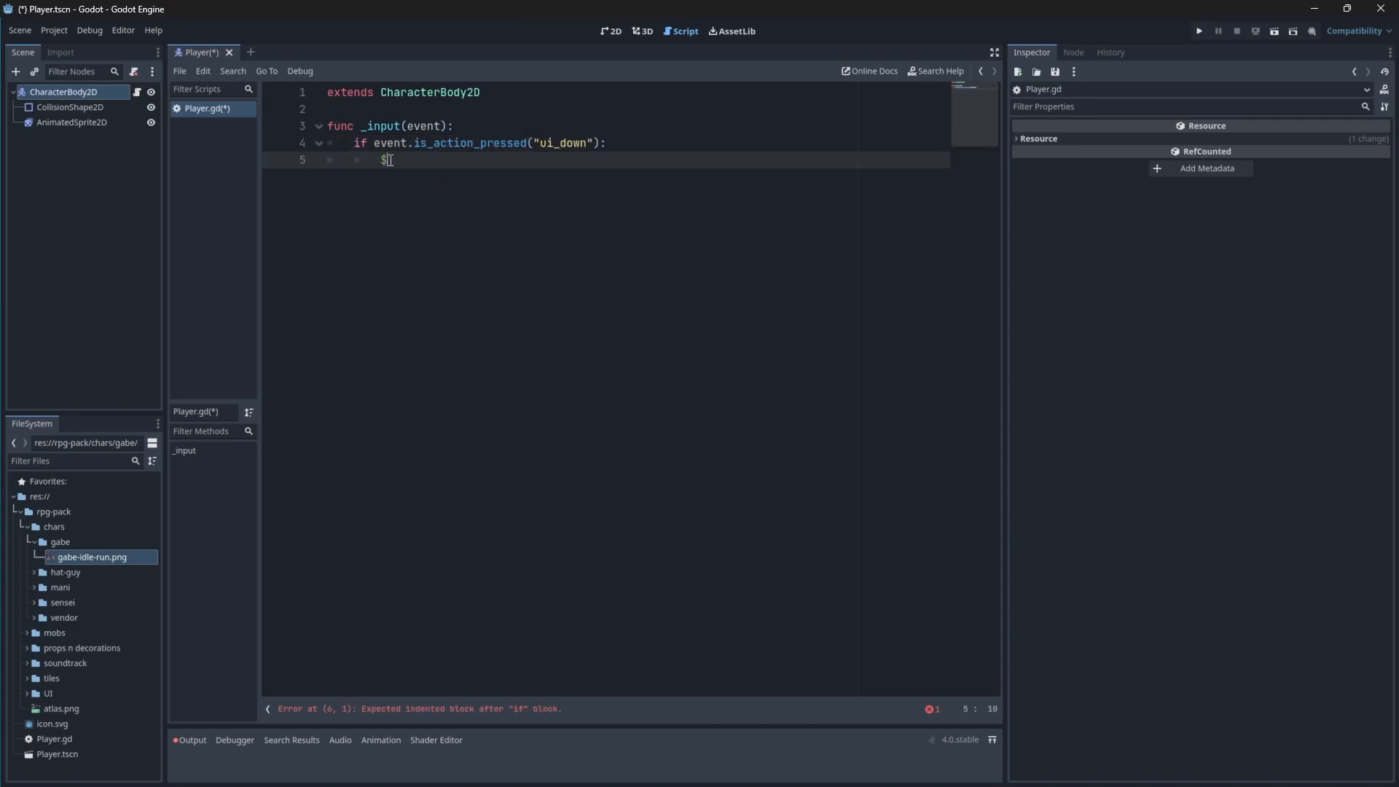
text(anim)
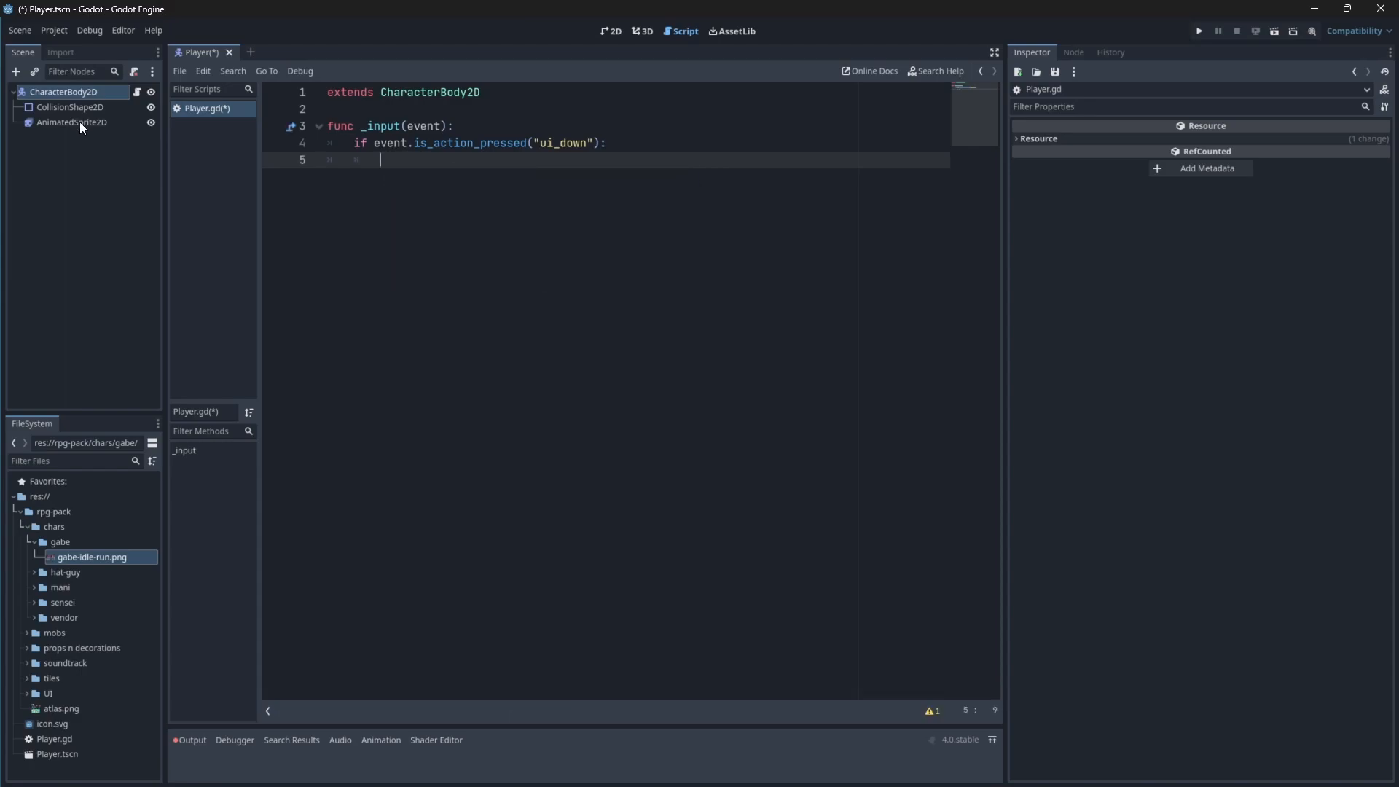
drag(80, 121, 510, 162)
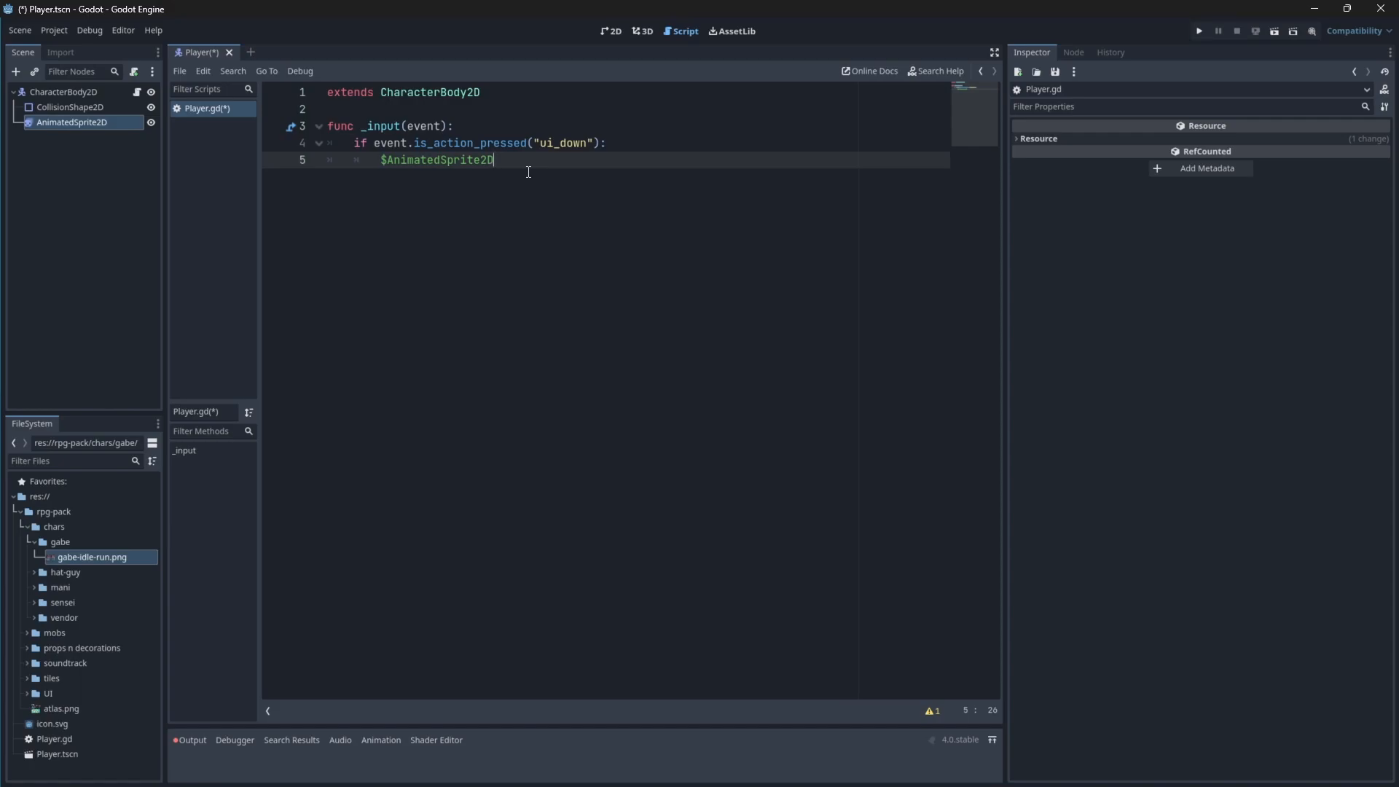
text(.play("run"))
text($AnimatedSprite2D.stop() $AnimatedSprite2D.is_playing())
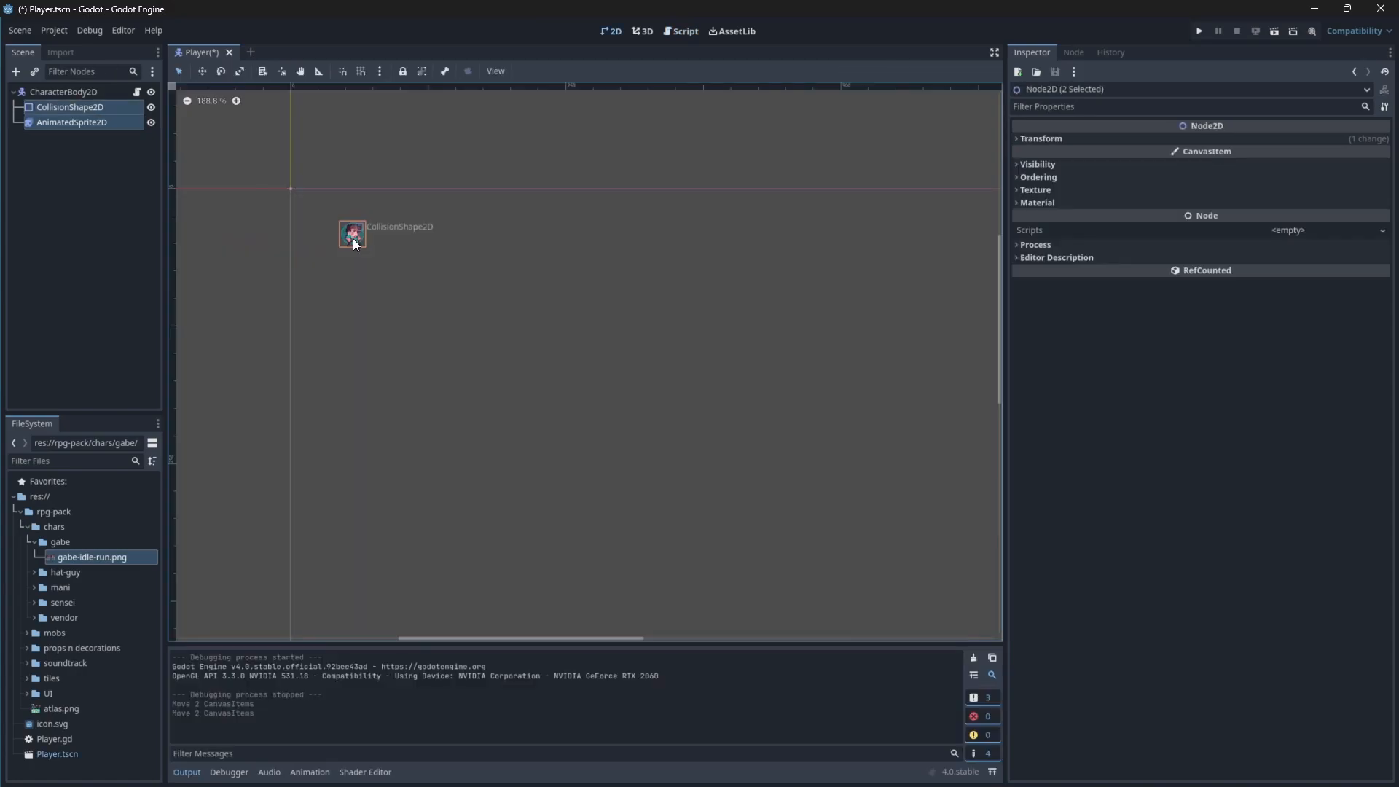
Move the collision shape and sprite together to about (140, 103) and run the project with the game window maximized.
drag(353, 238, 445, 311)
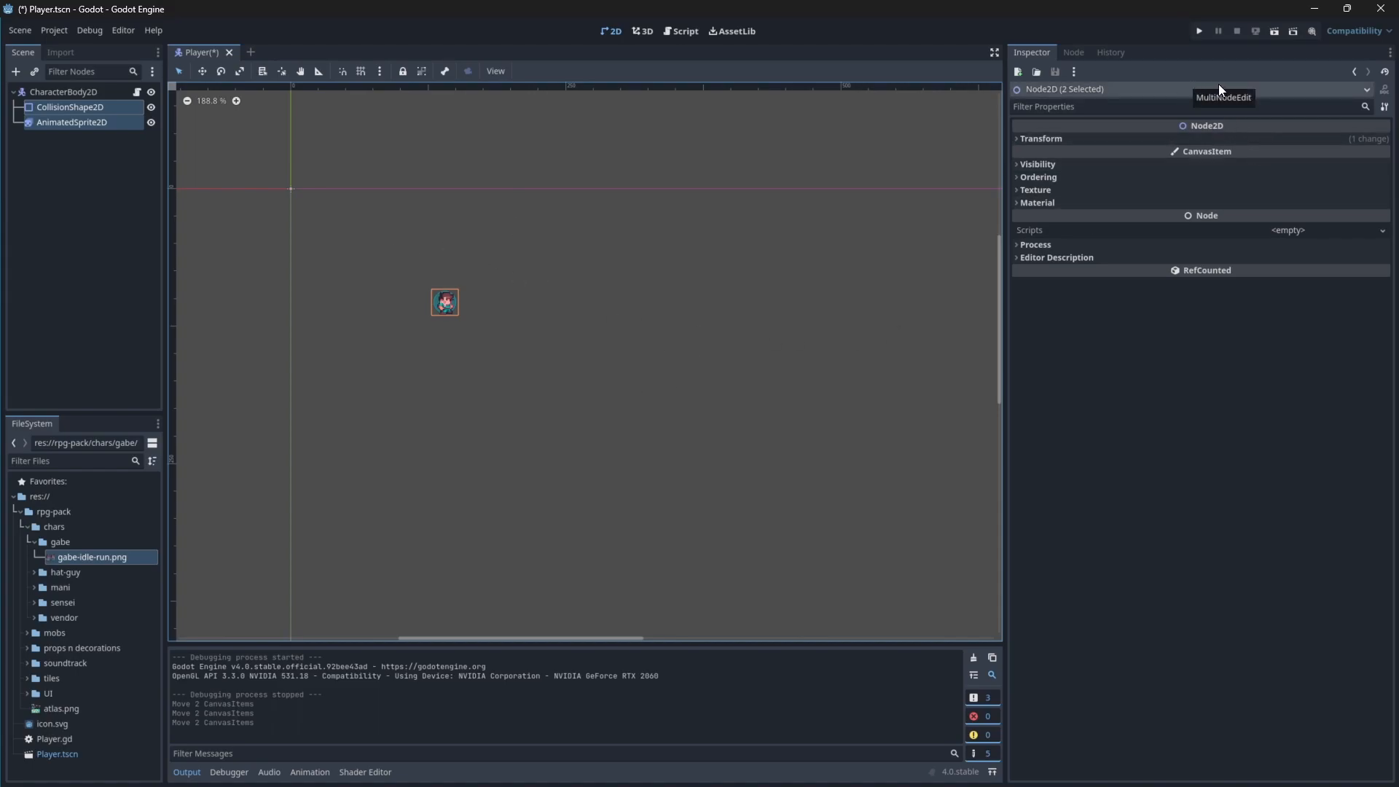
click(1198, 32)
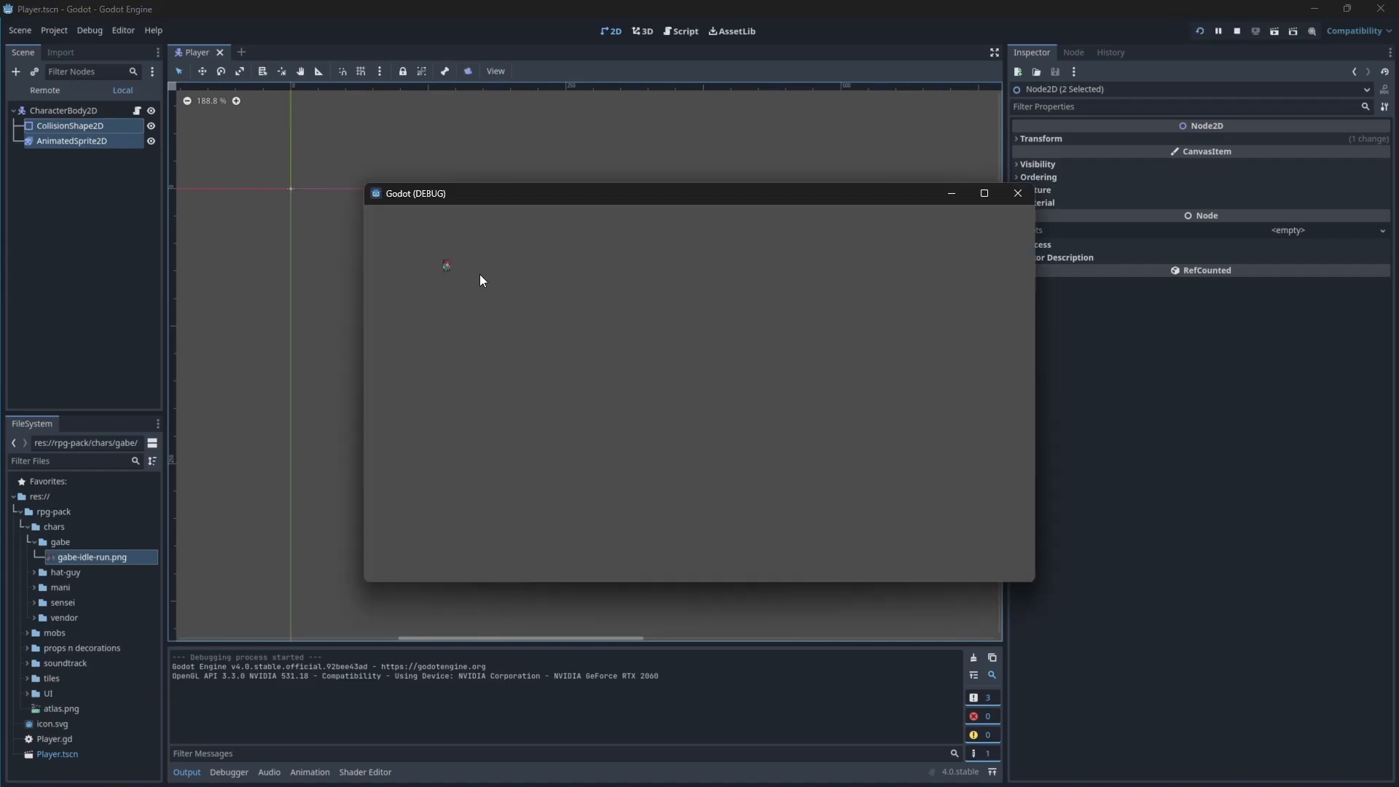
click(984, 193)
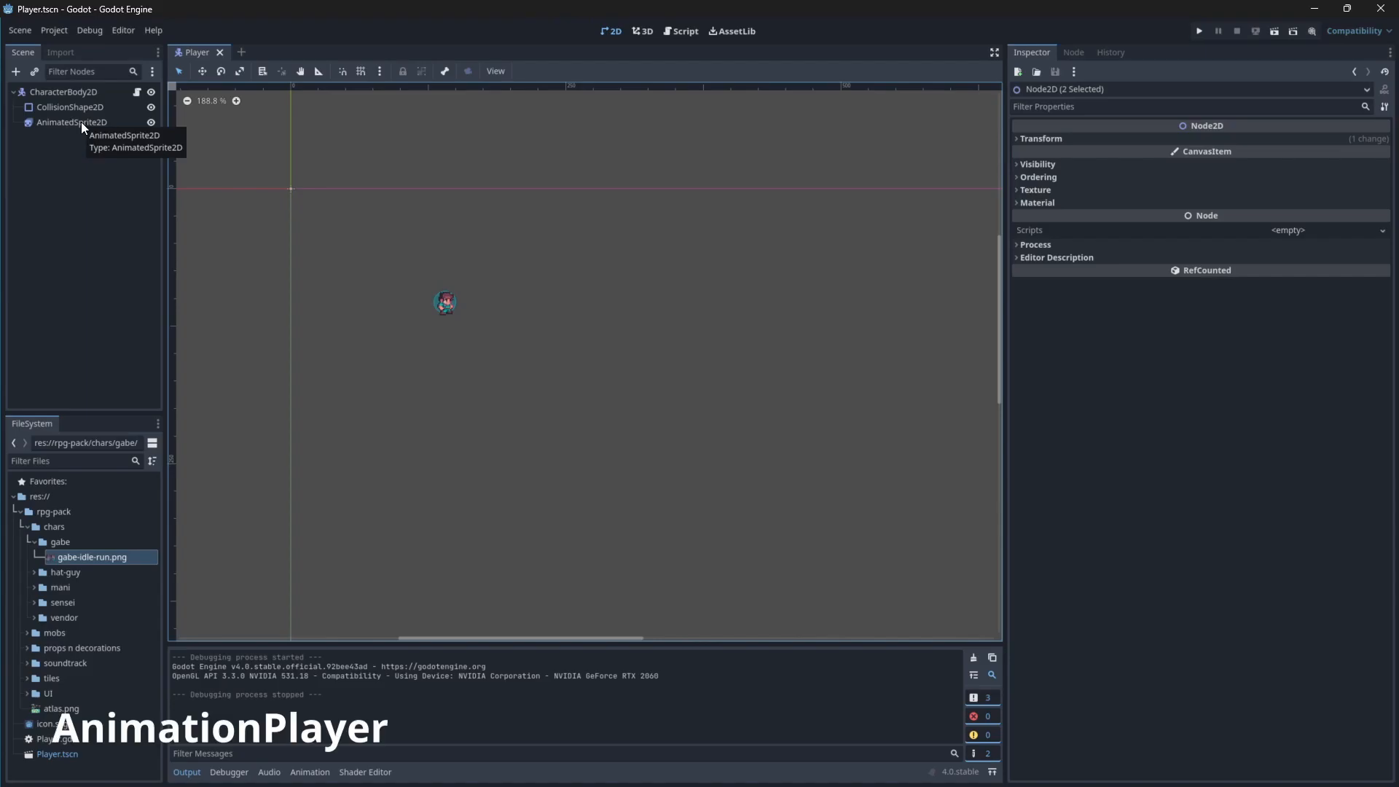
Delete the AnimatedSprite2D node and add an AnimationPlayer node to the player scene.
click(81, 121)
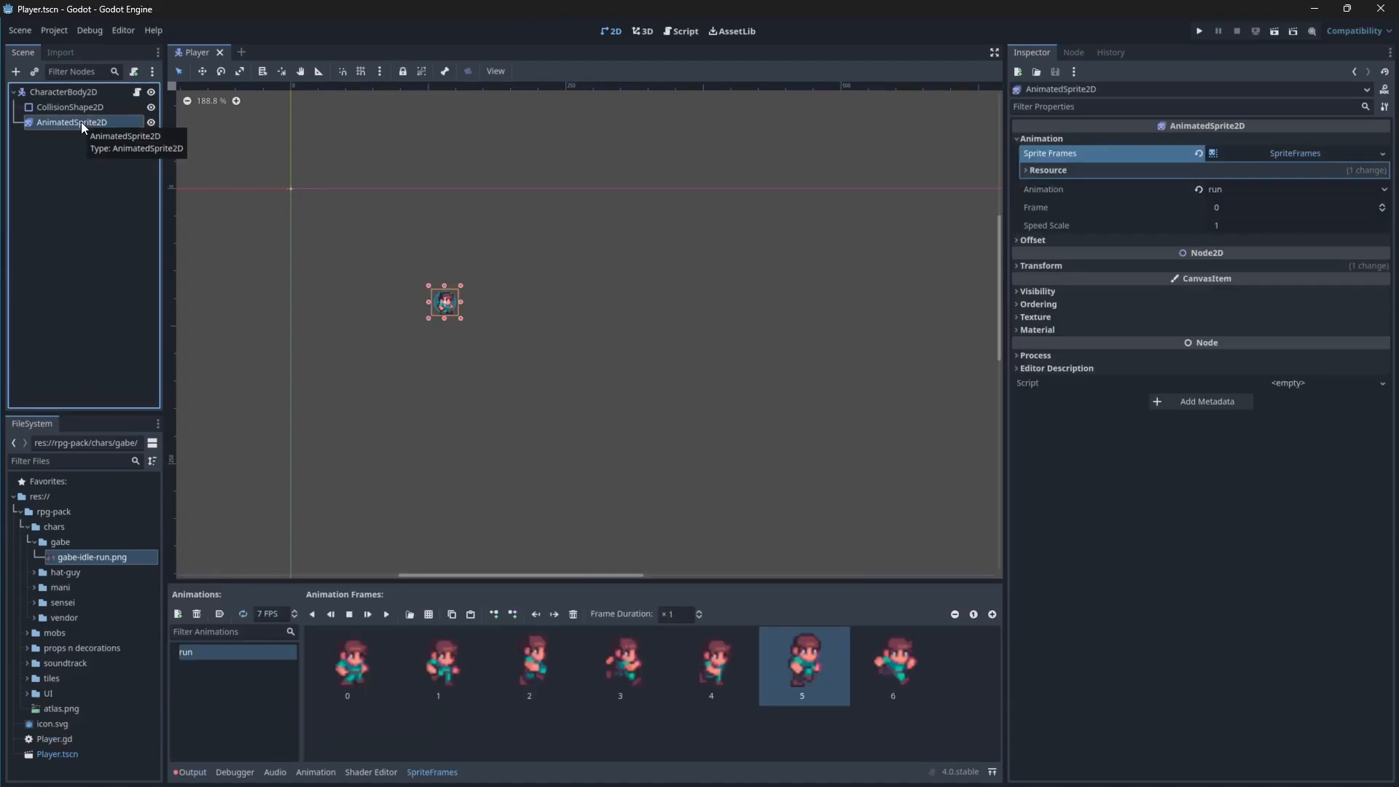
key(Delete)
click(672, 403)
key(ctrl+a)
text(animationplayer)
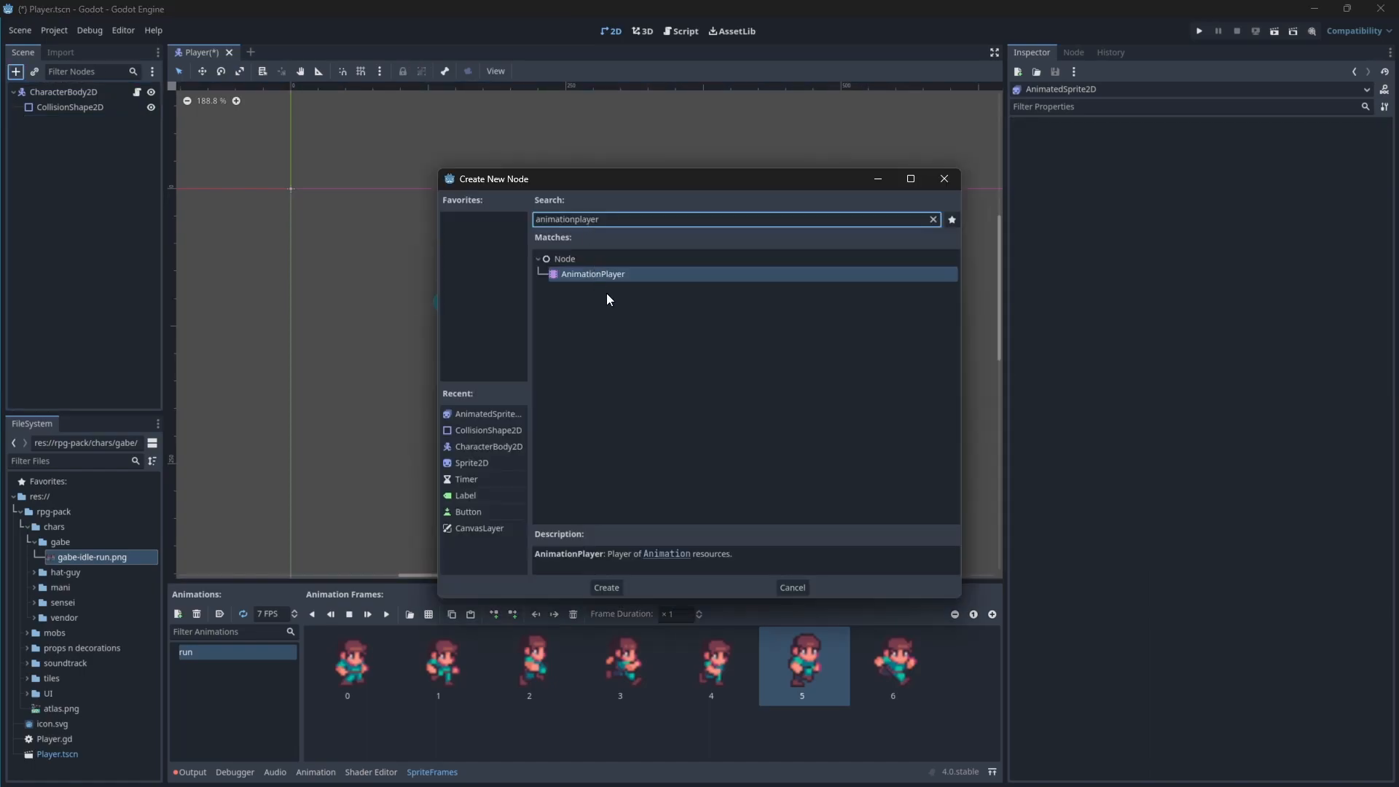
double_click(612, 274)
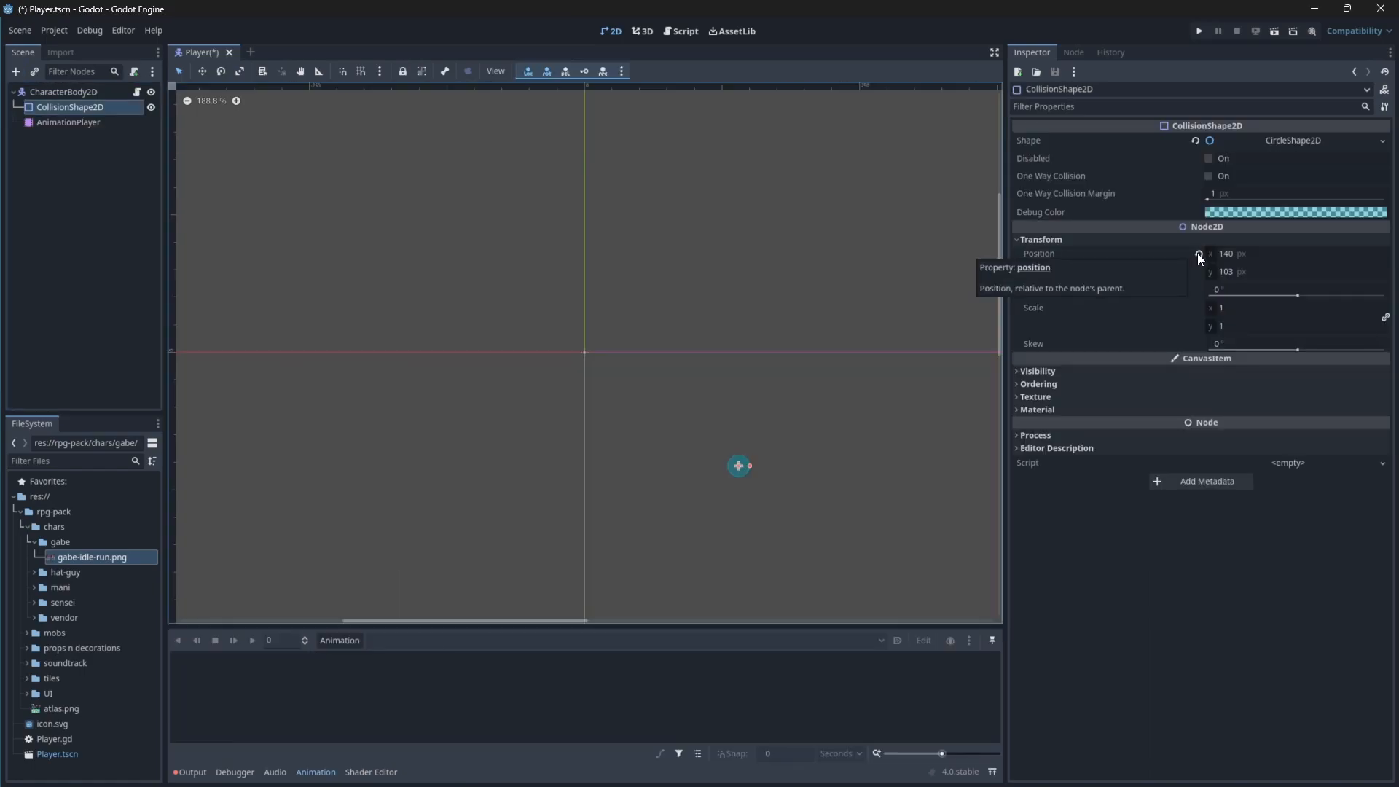
Reset the collision shape's position to the origin and create a new animation named "run" in the AnimationPlayer.
key(f)
click(68, 123)
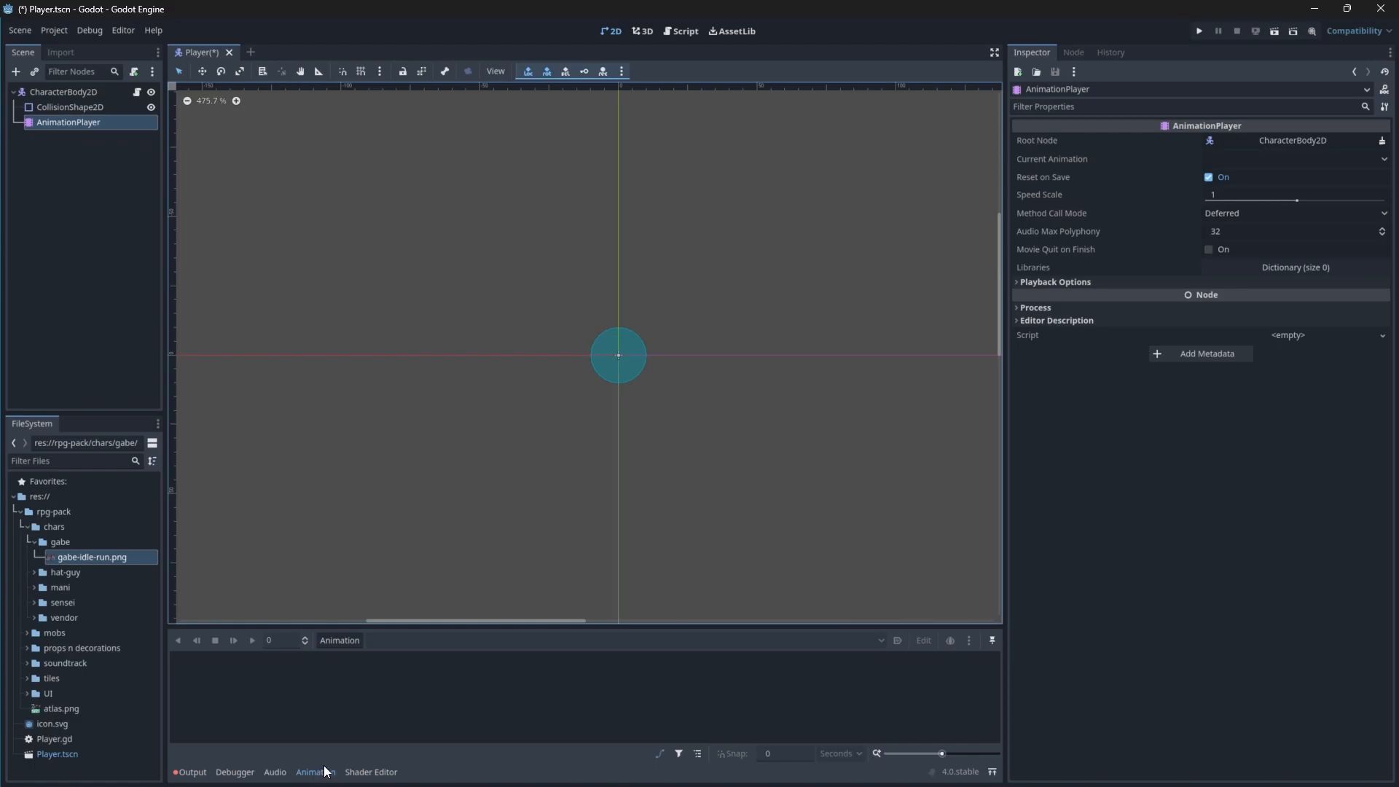
click(339, 643)
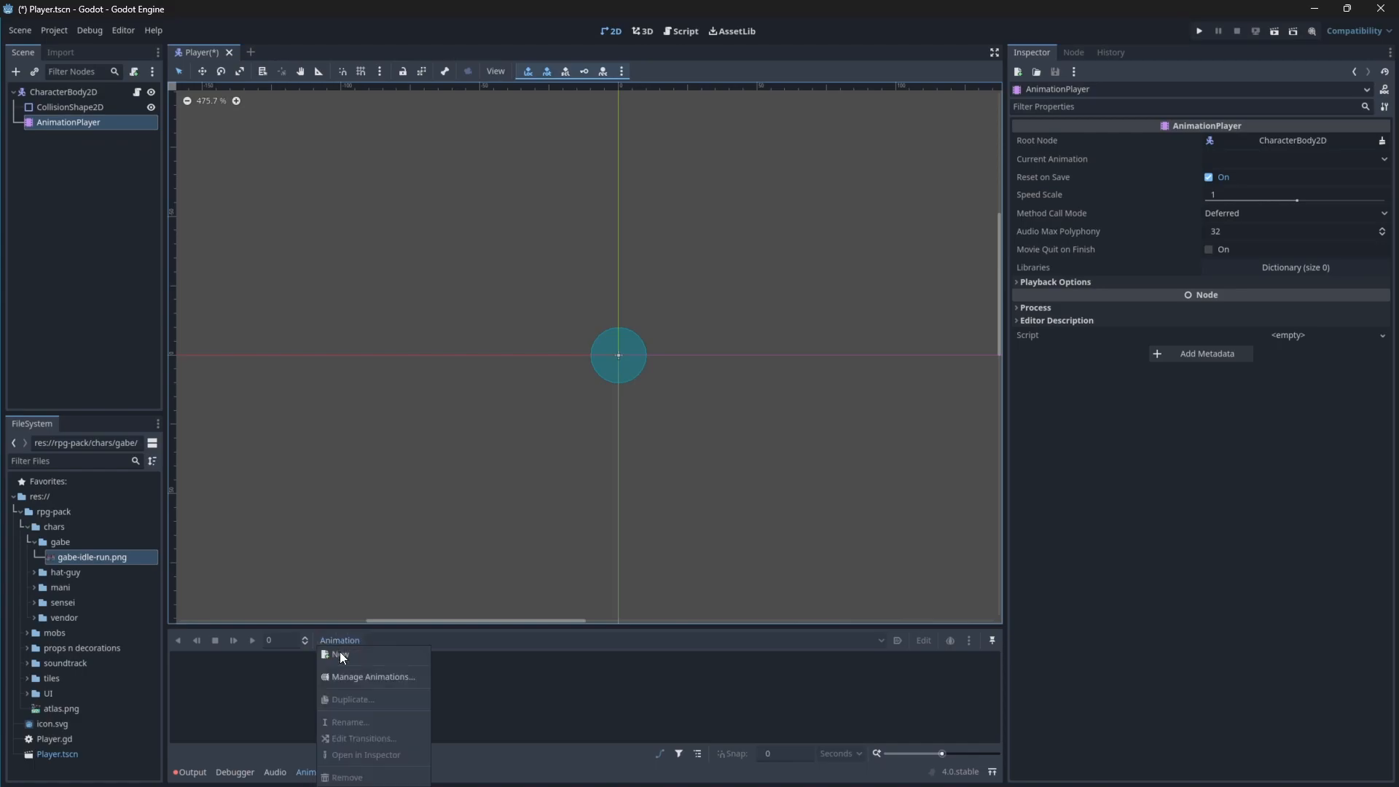
click(343, 657)
text(run)
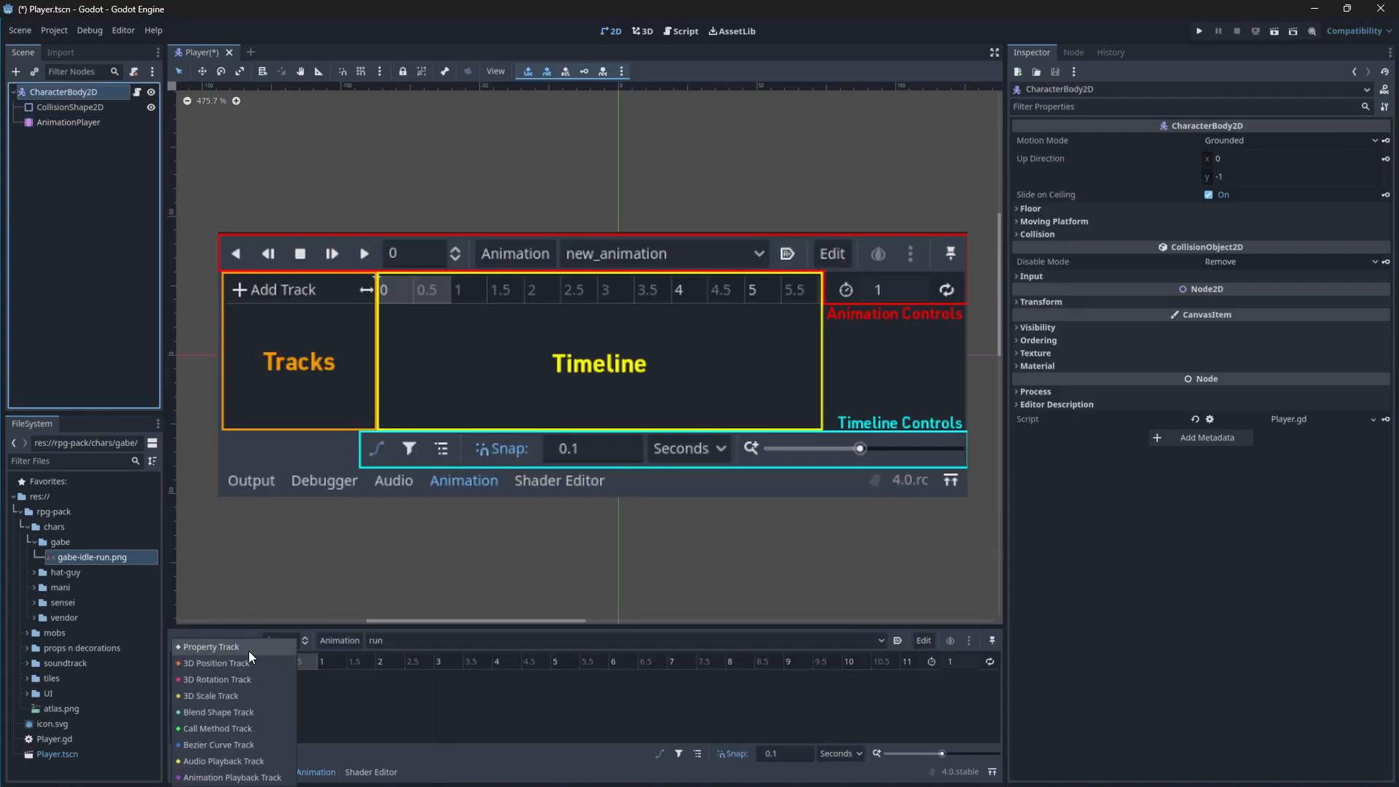
Add a Sprite2D child node to the CharacterBody2D and assign gabe-idle-run.png as its texture.
click(248, 649)
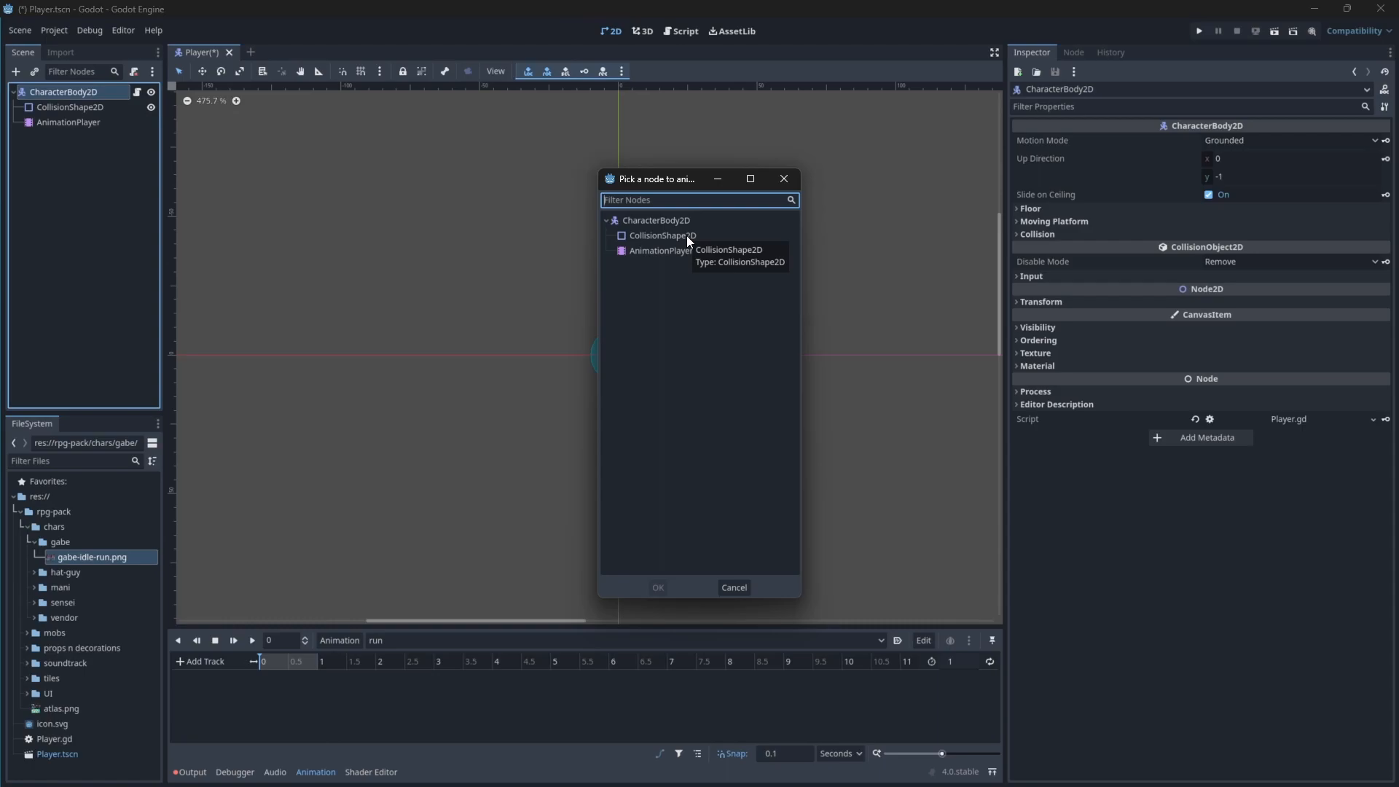
key(Escape)
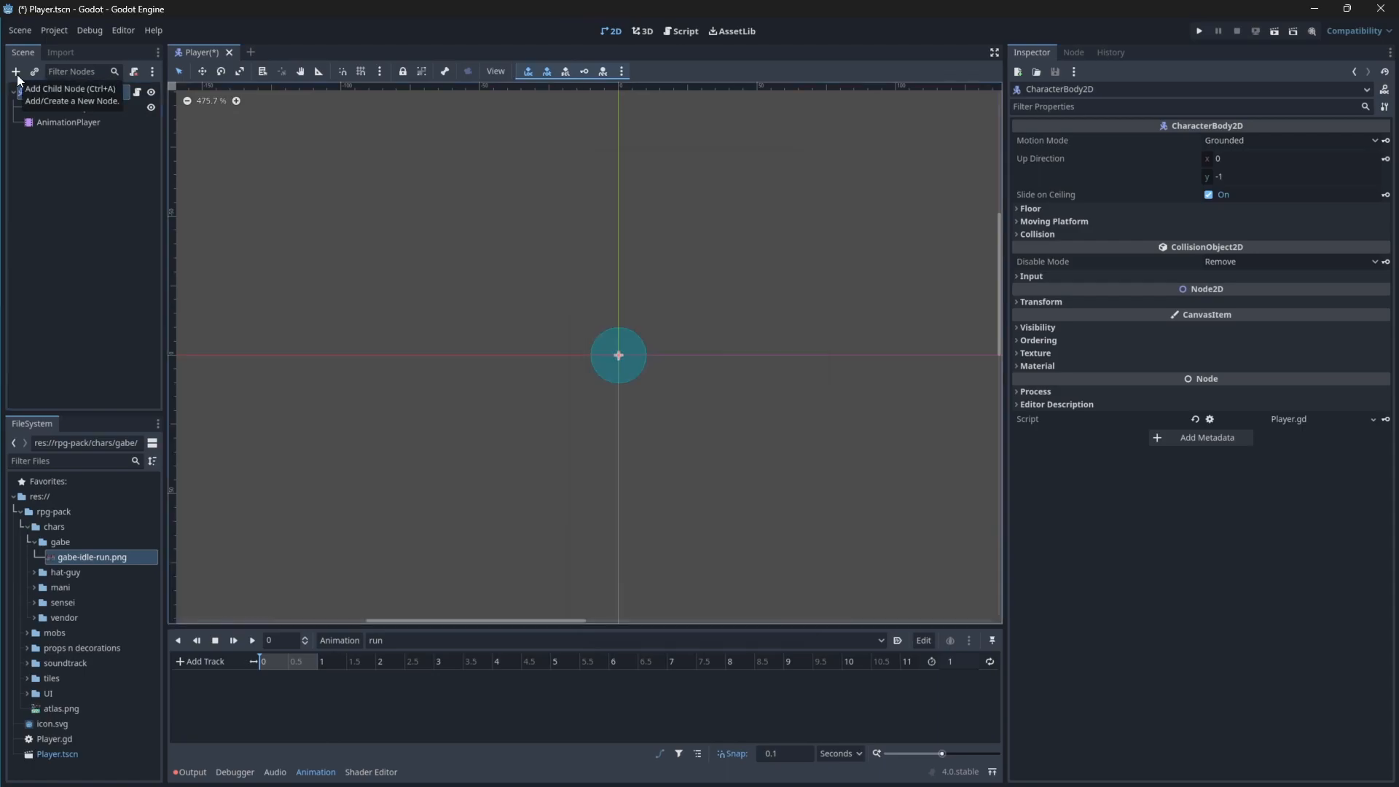
click(16, 72)
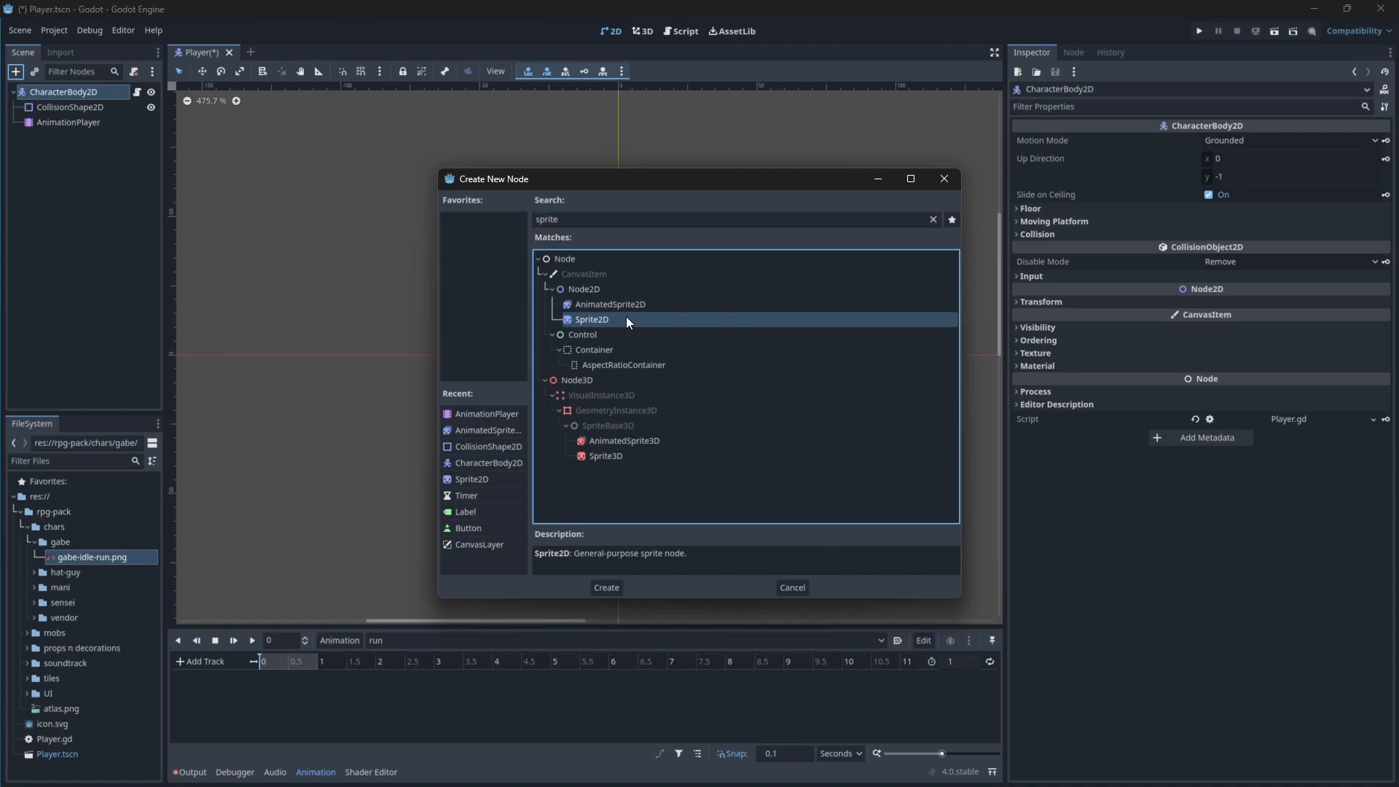
double_click(627, 319)
drag(1298, 142, 1268, 146)
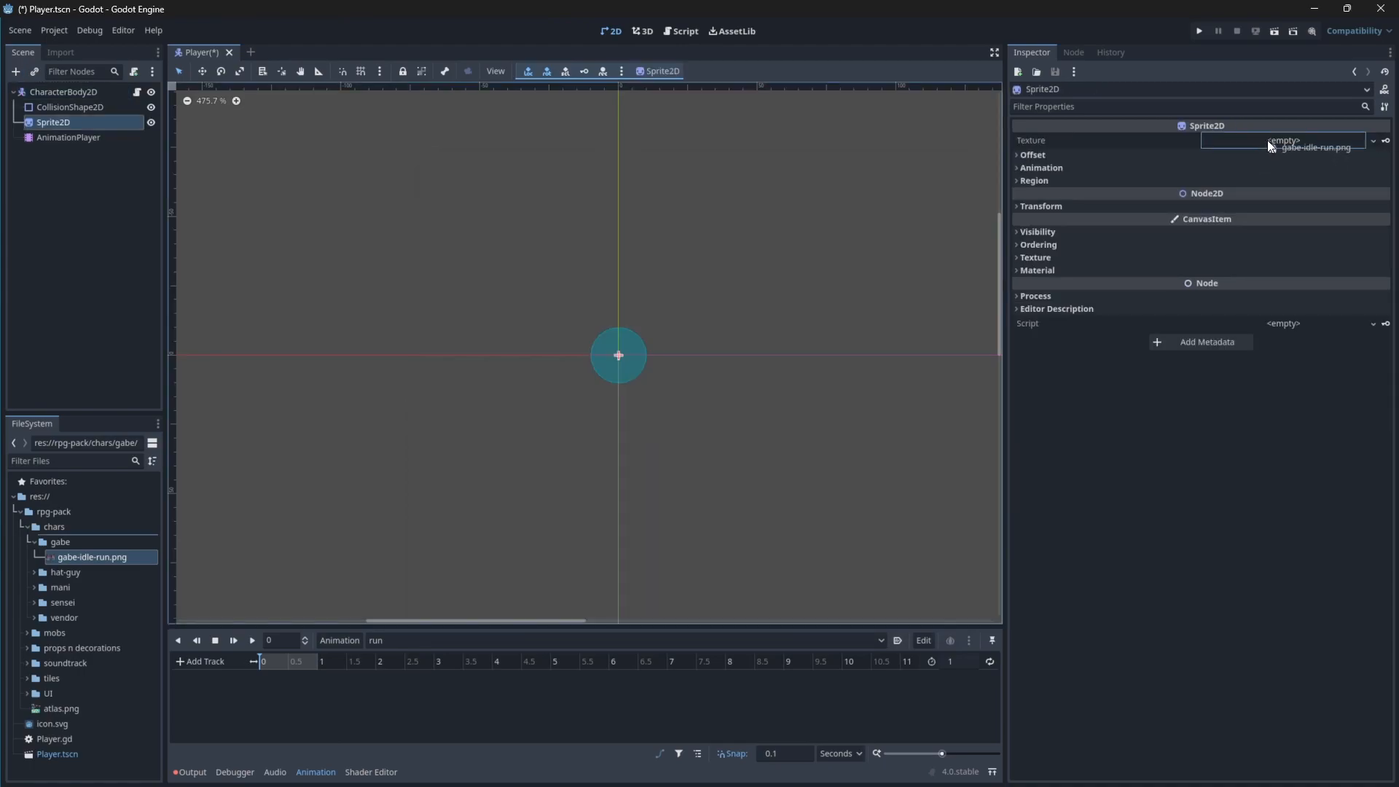
drag(1266, 140, 1266, 141)
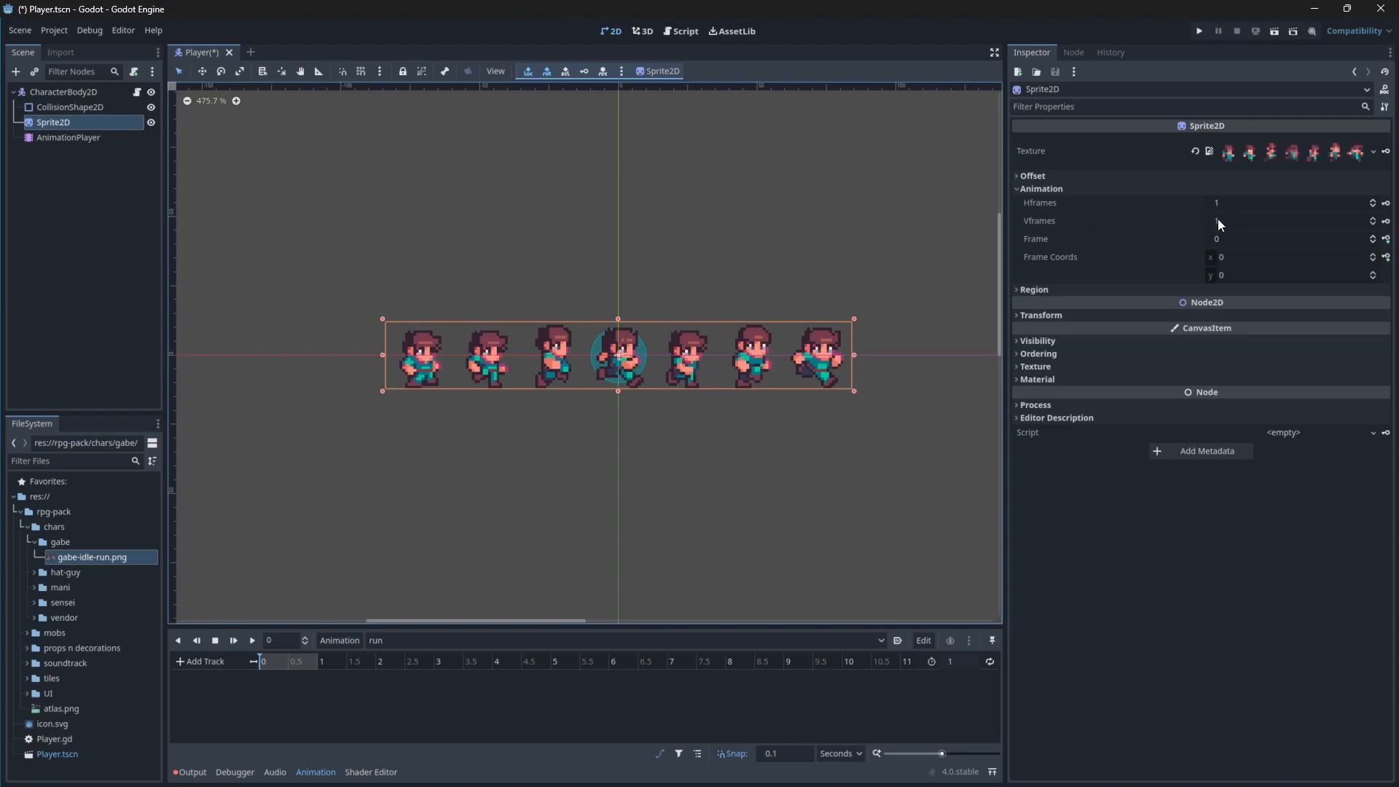
Set the Sprite2D's Hframes to 7.
click(1337, 203)
text(7)
key(Return)
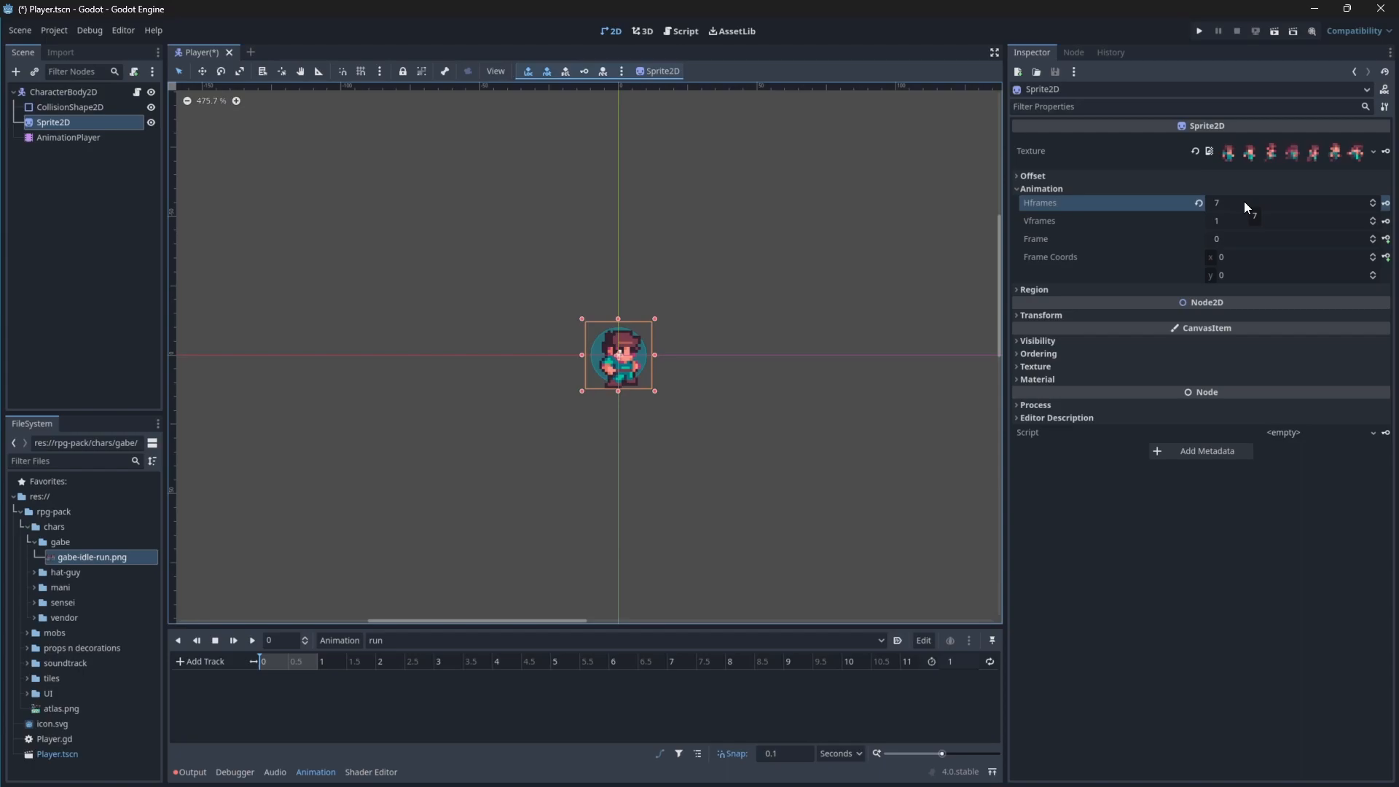
drag(1370, 243, 1375, 242)
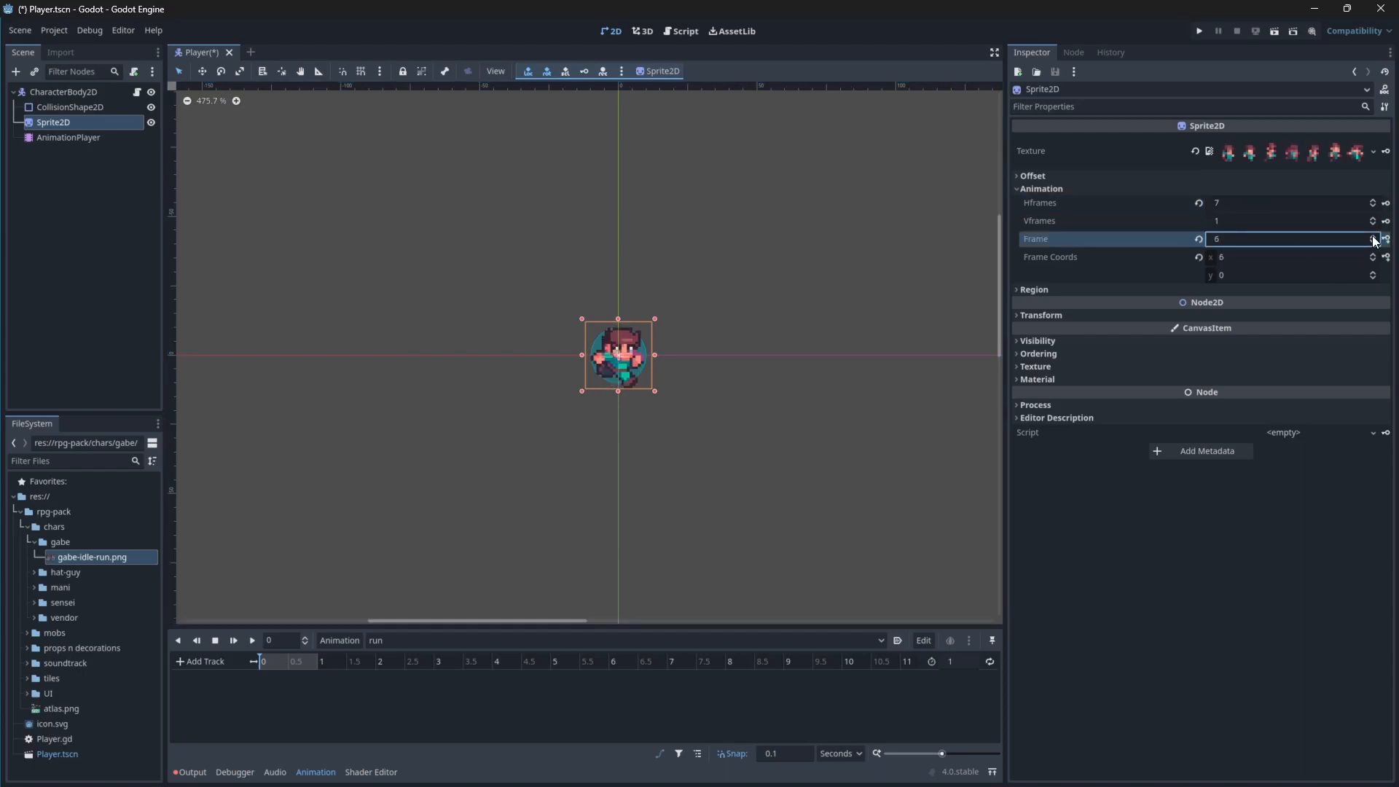
click(201, 661)
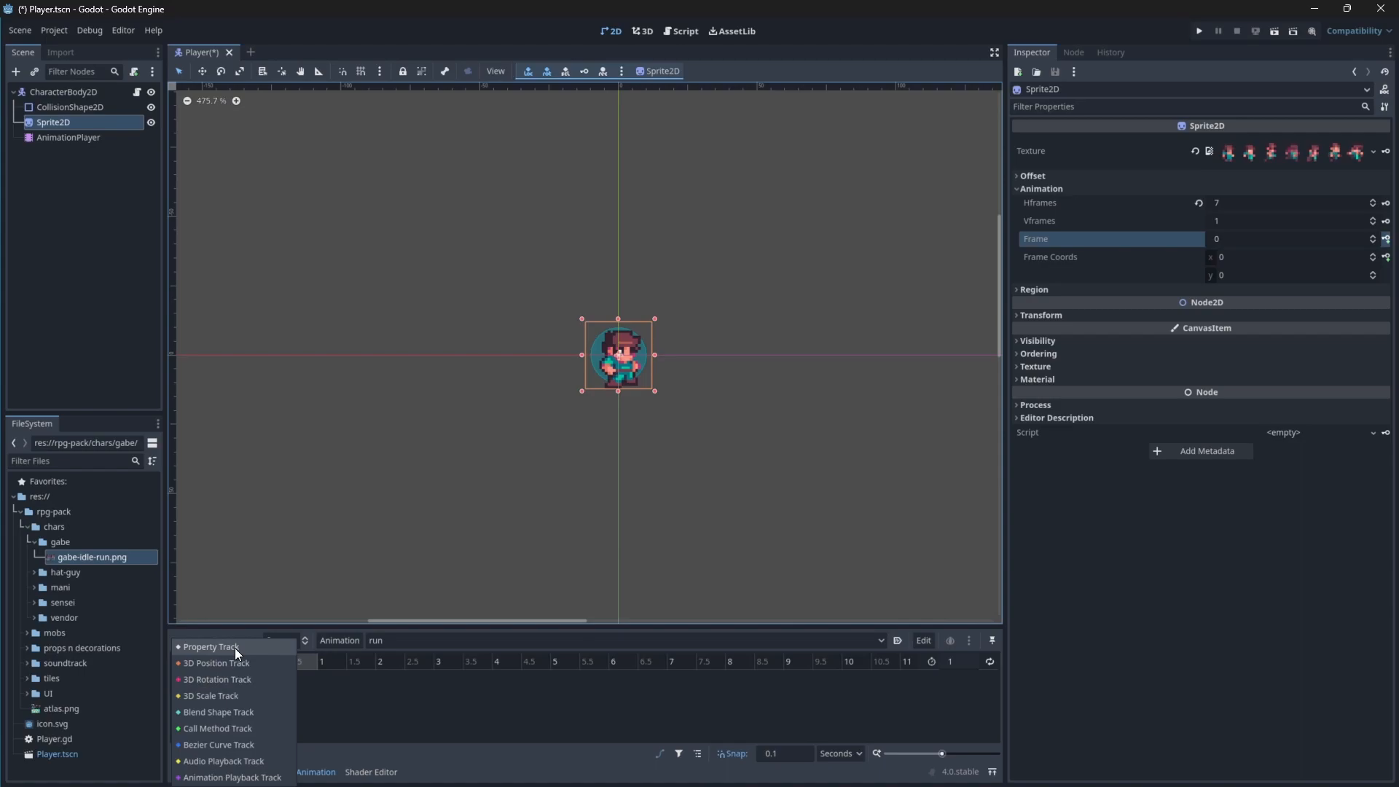
click(234, 648)
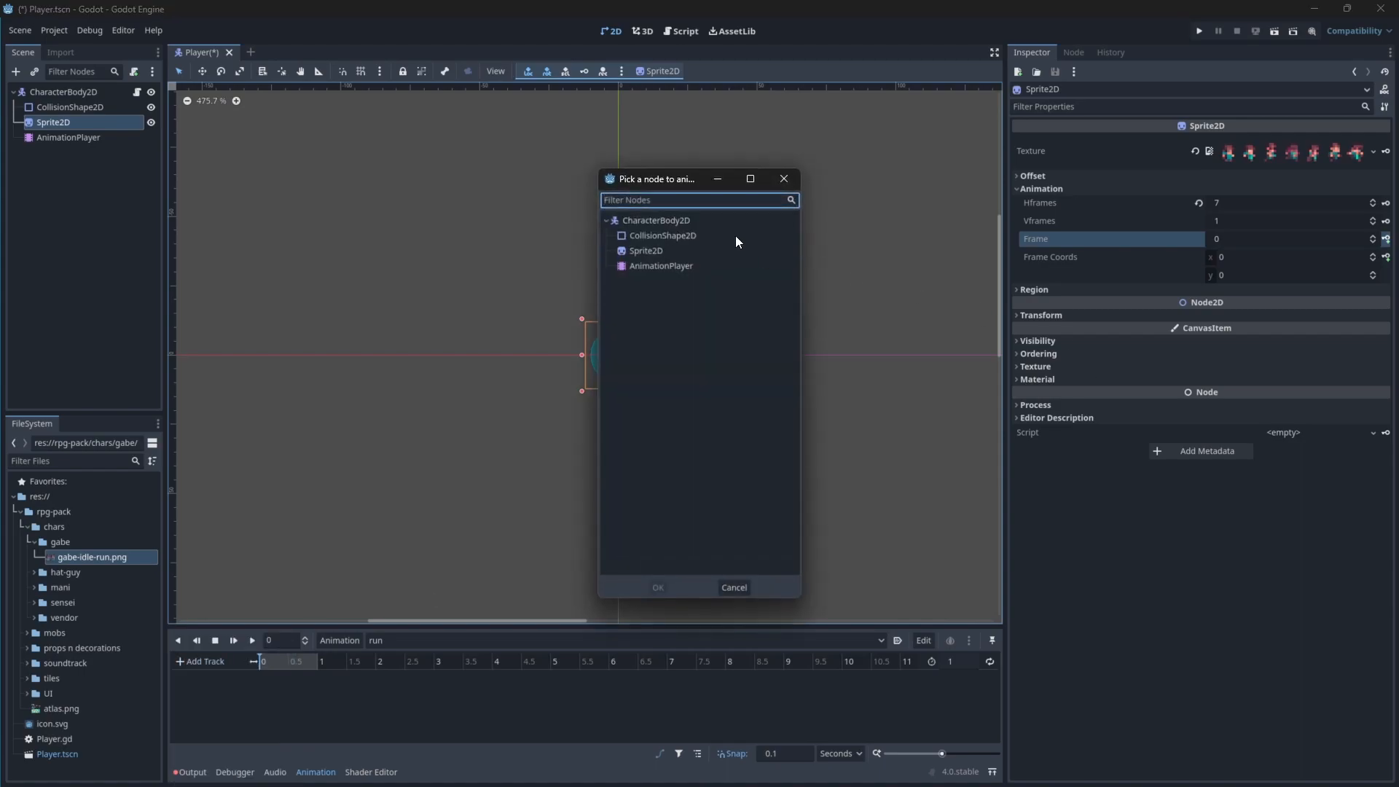
click(792, 182)
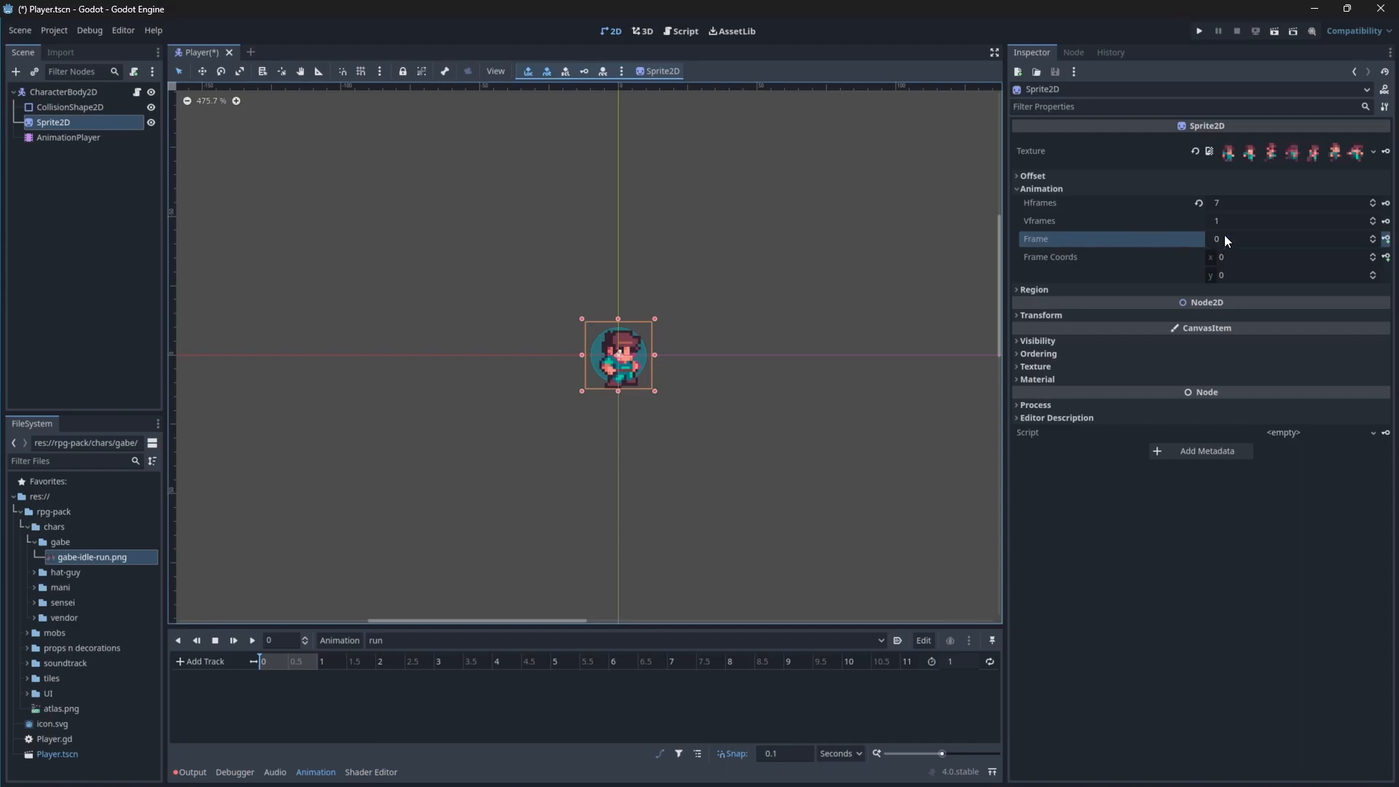
Key the Sprite2D's Frame 0 at the start of the run animation, creating a new frame track with a RESET track.
click(1386, 239)
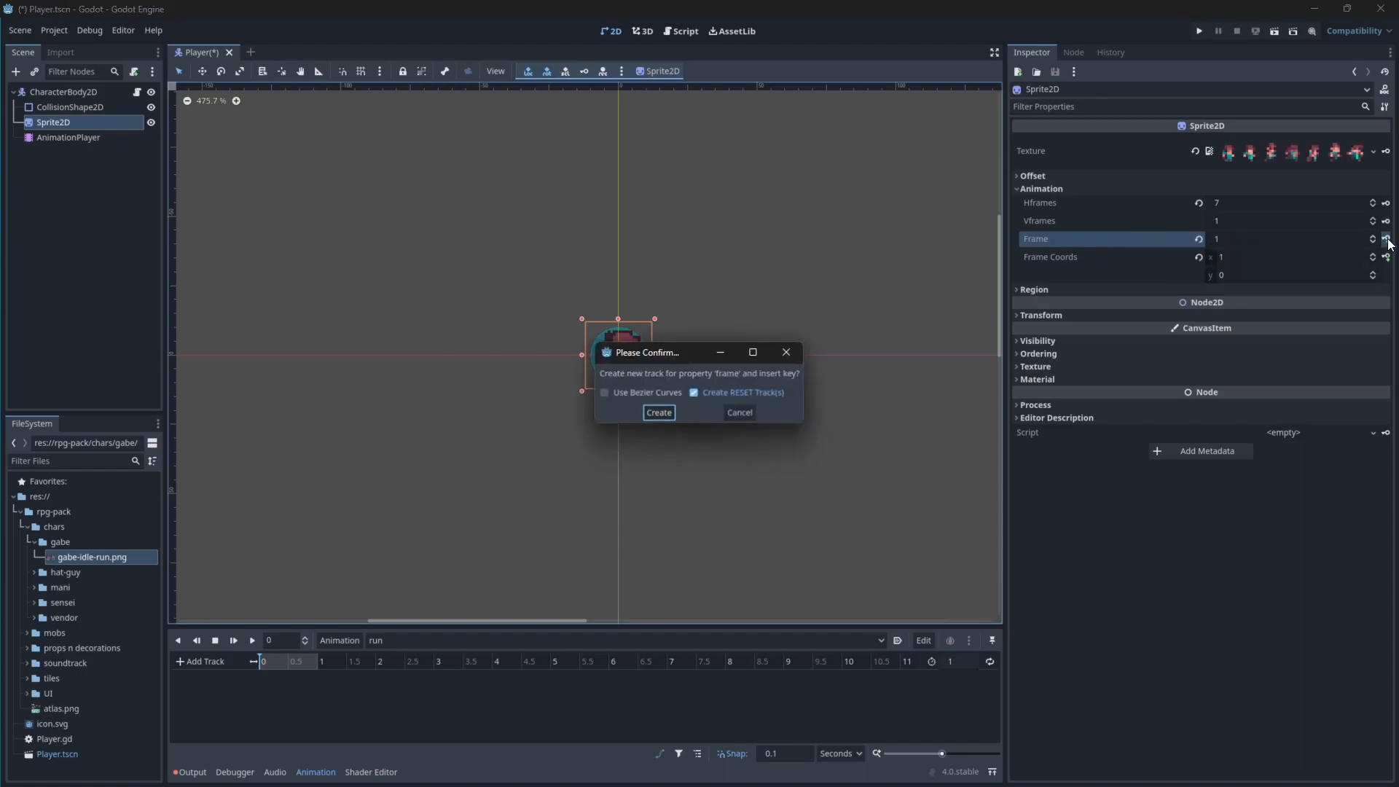
click(660, 413)
click(265, 661)
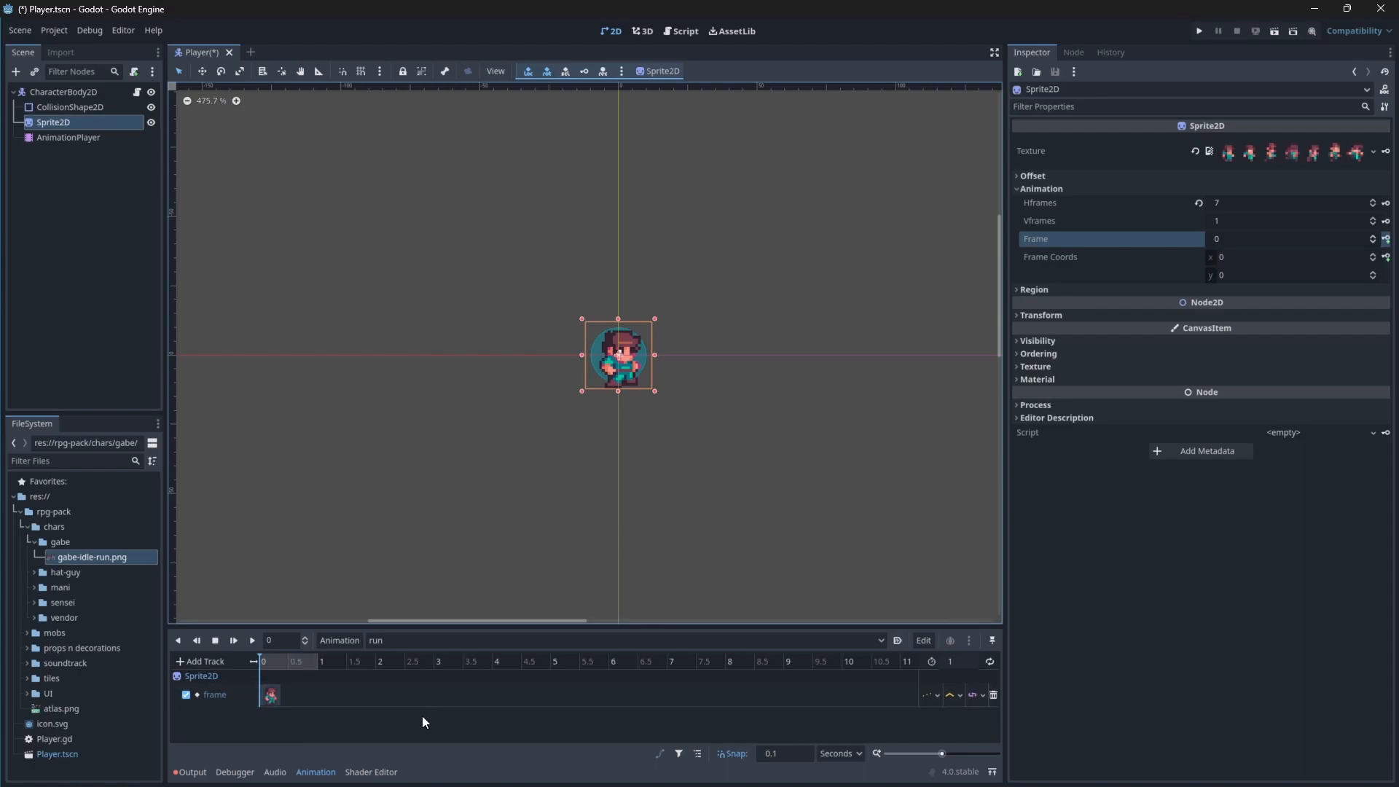
Key the Sprite2D's frames 1 through 6 on the frame track at 0.1-second intervals from 0.1 to 0.6 seconds.
ctrl+scroll(448, 719, up, 4)
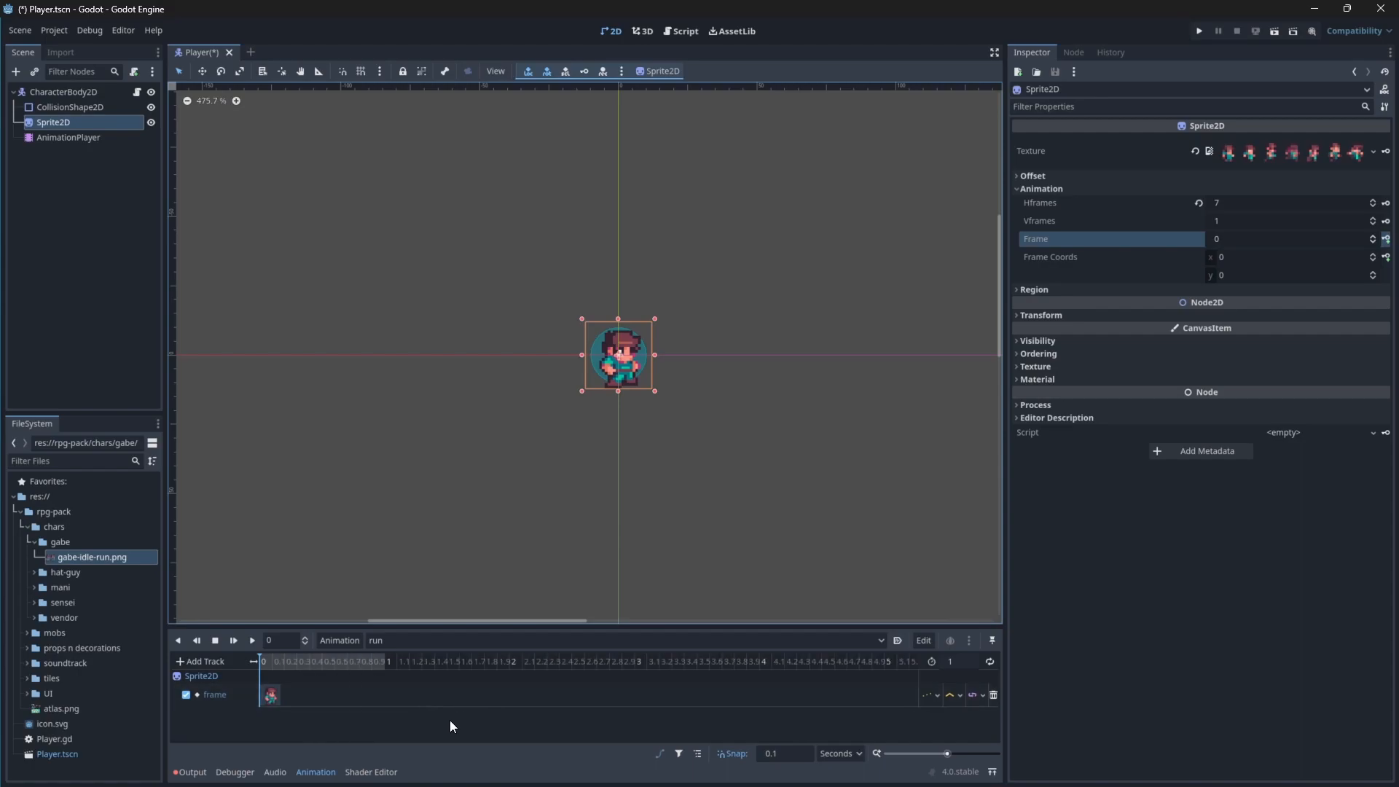
click(825, 698)
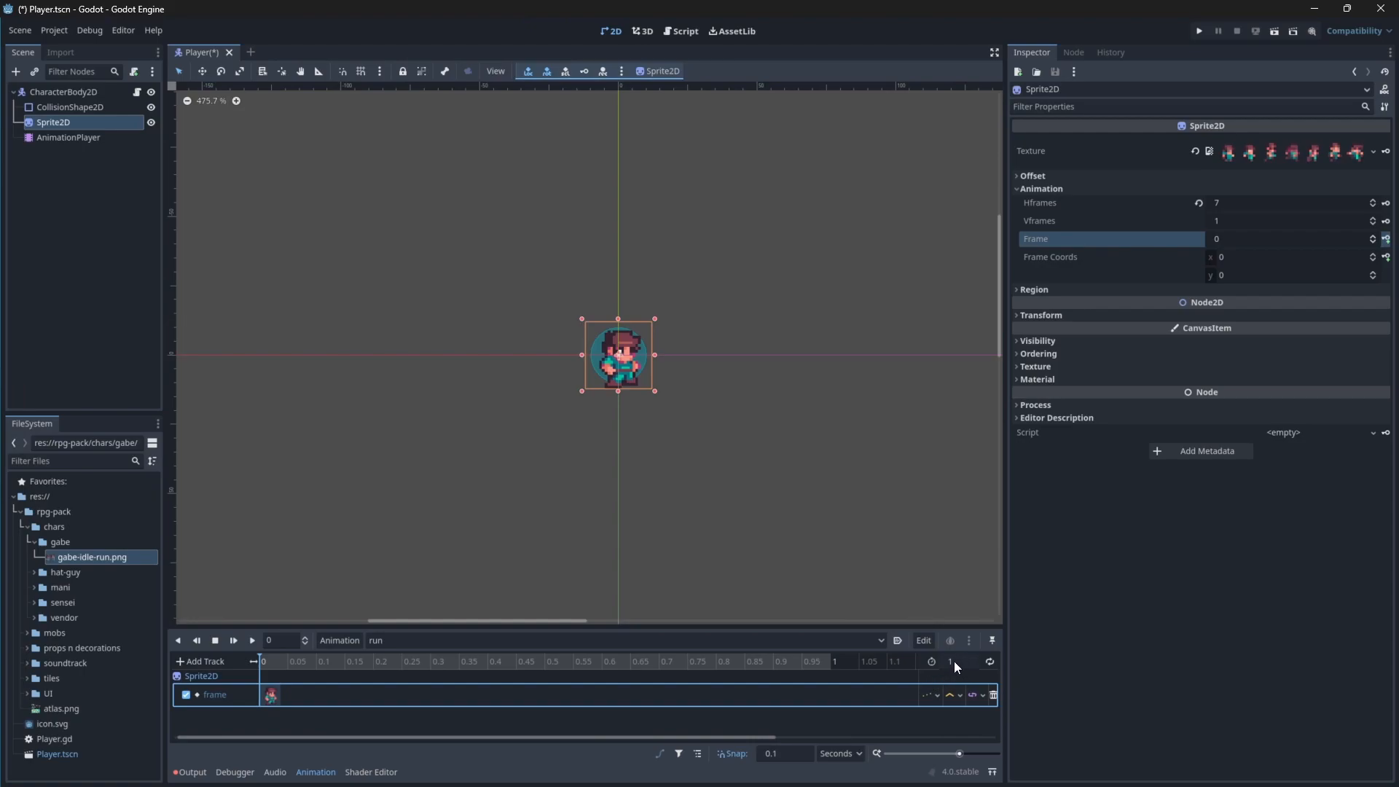
click(324, 663)
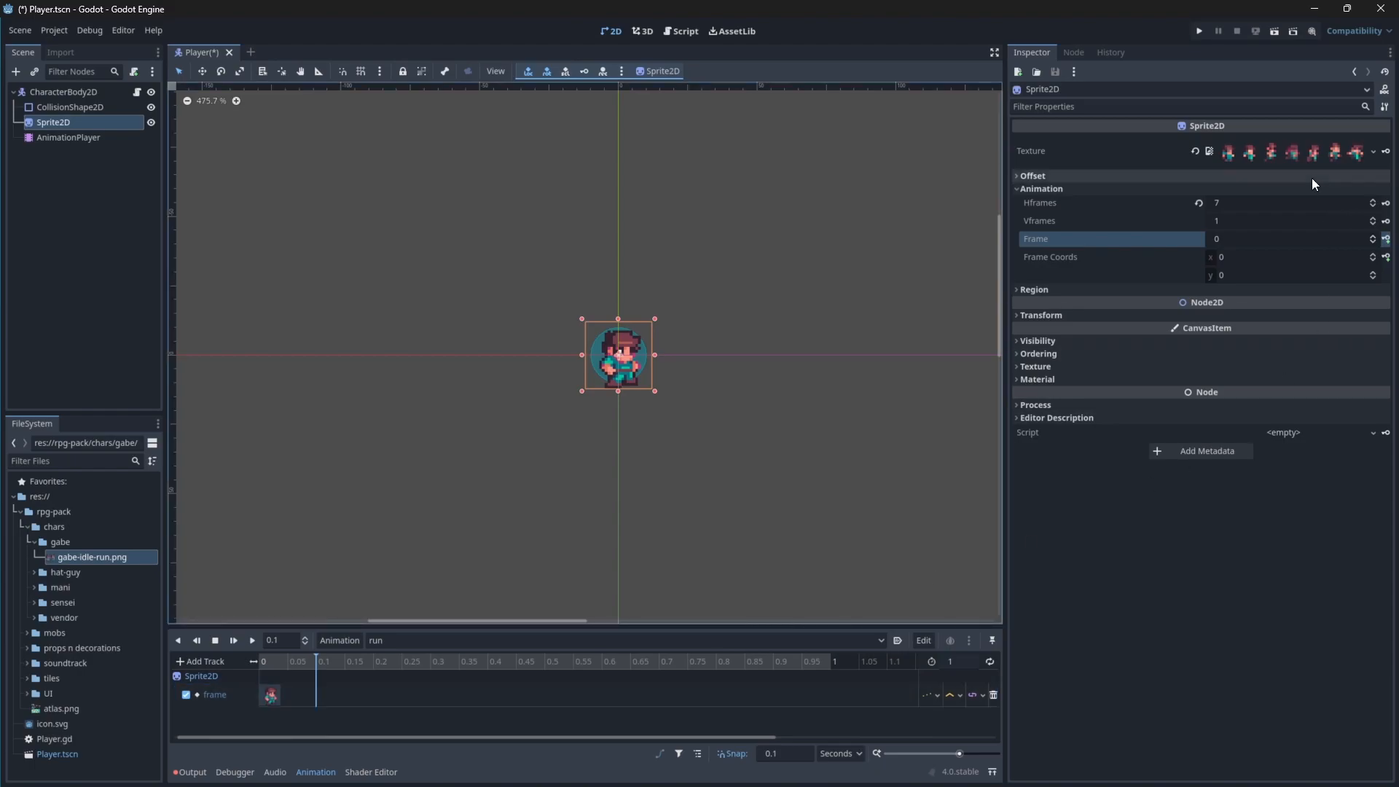
click(1374, 236)
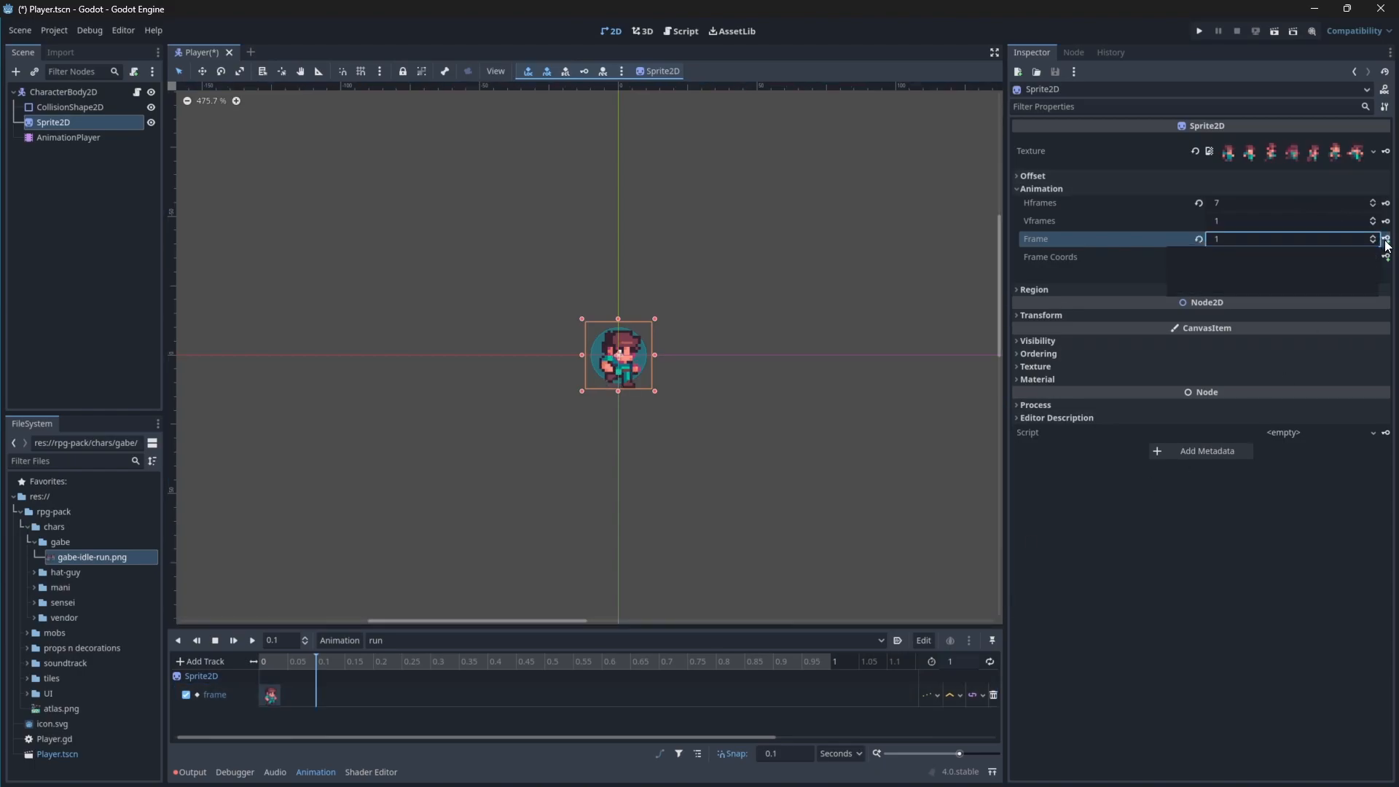
click(1386, 241)
click(1387, 240)
click(1386, 241)
click(1386, 242)
click(1386, 241)
click(1386, 240)
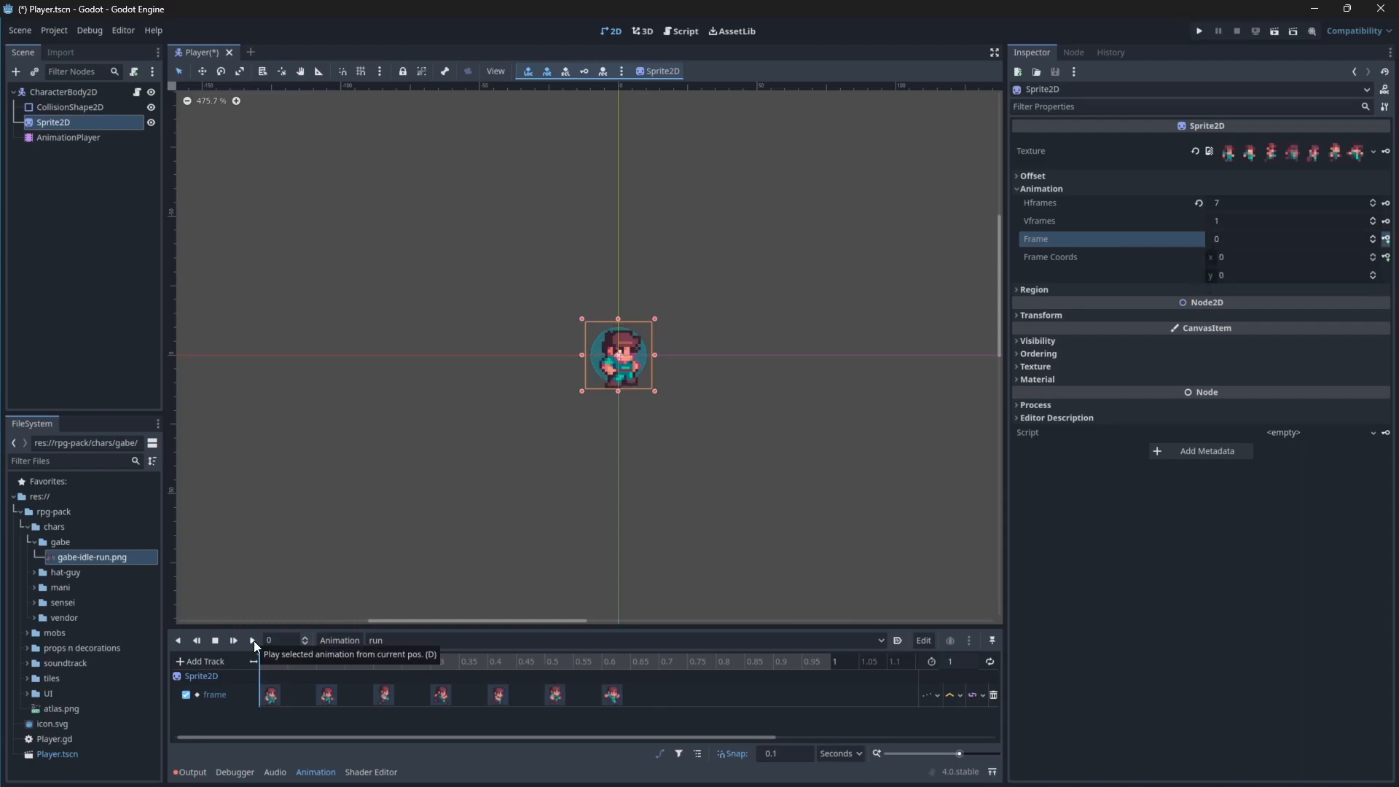
Set the run animation's length to 0.6 seconds and turn on looping, previewing the playback.
click(252, 641)
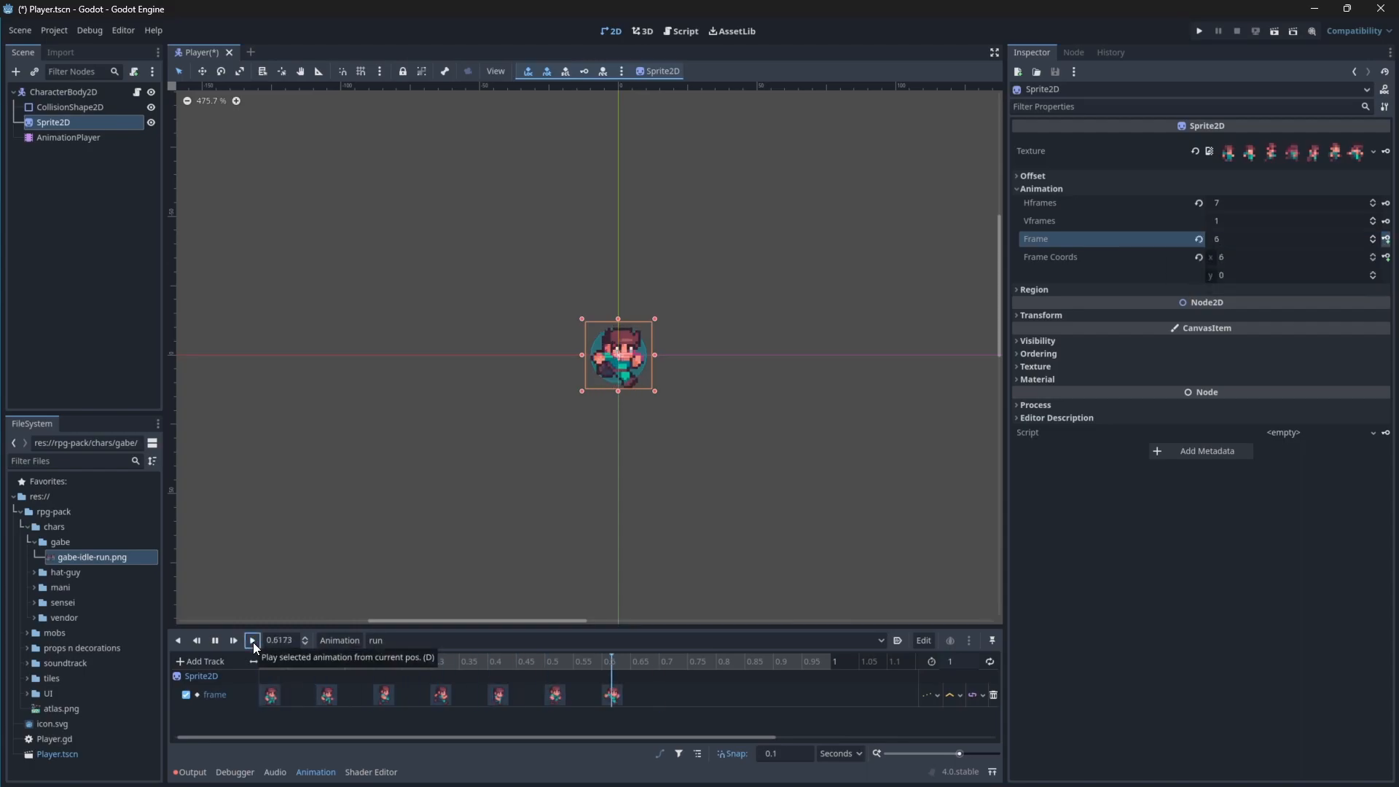
click(970, 662)
text(0.6)
click(619, 665)
click(252, 641)
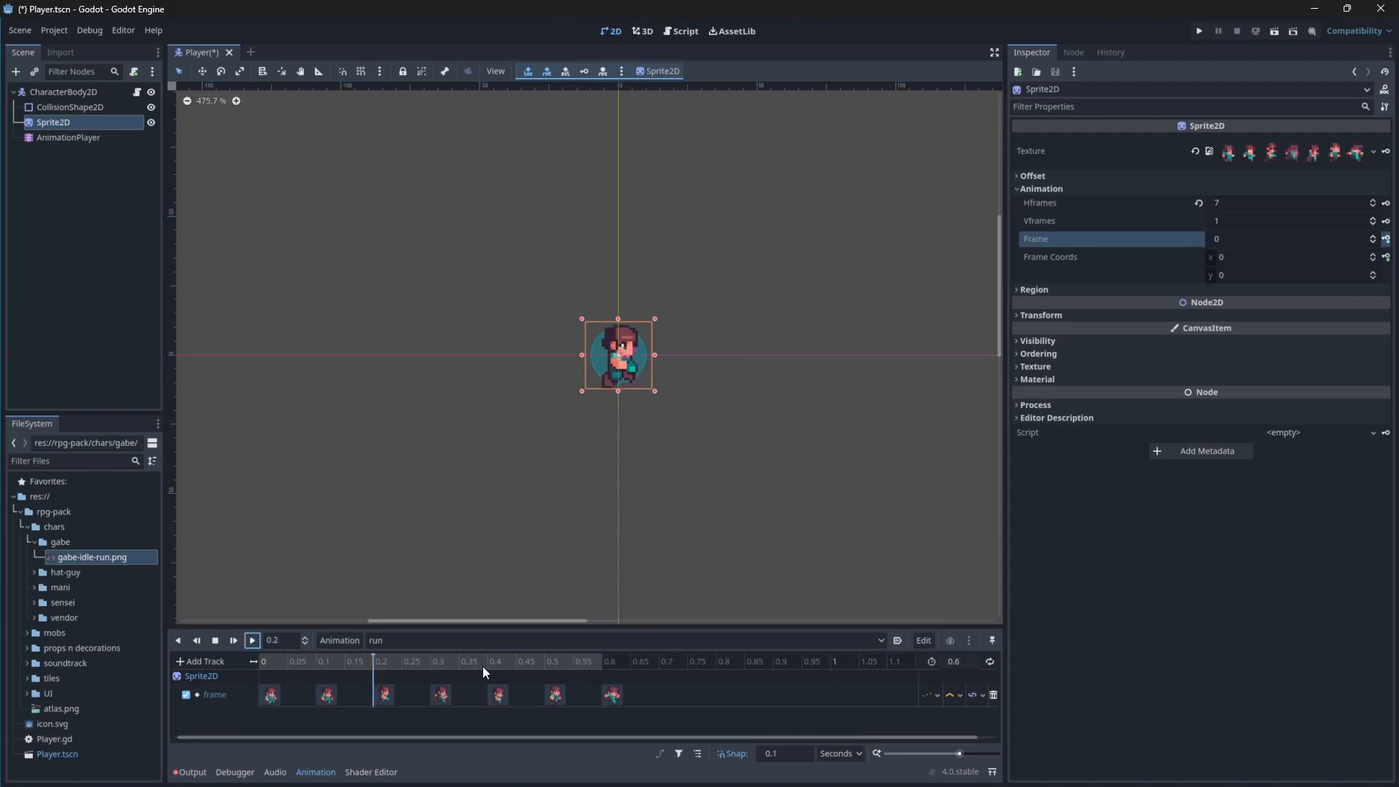
click(990, 662)
click(252, 641)
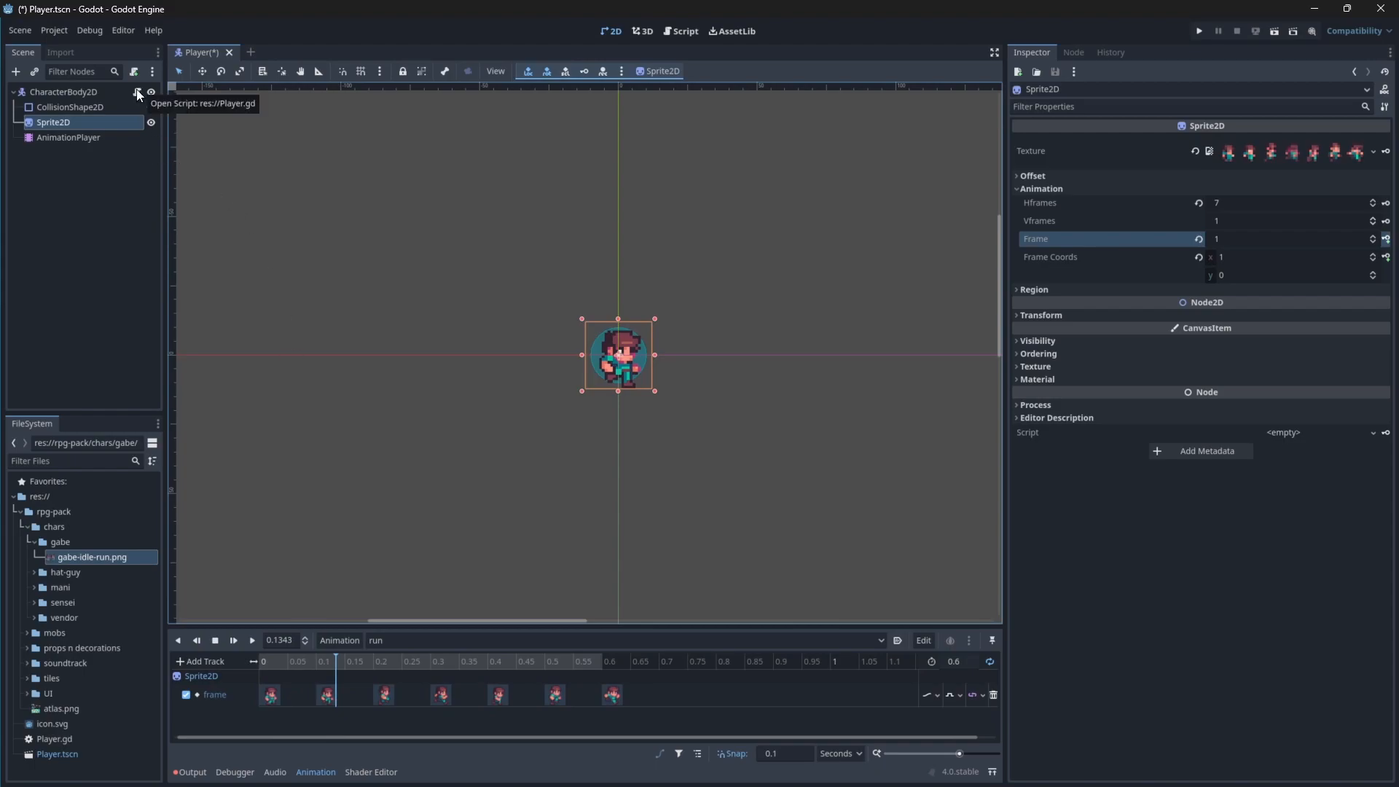
In Player.gd, add $AnimationPlayer.play("run") inside the ui_down if block.
click(138, 92)
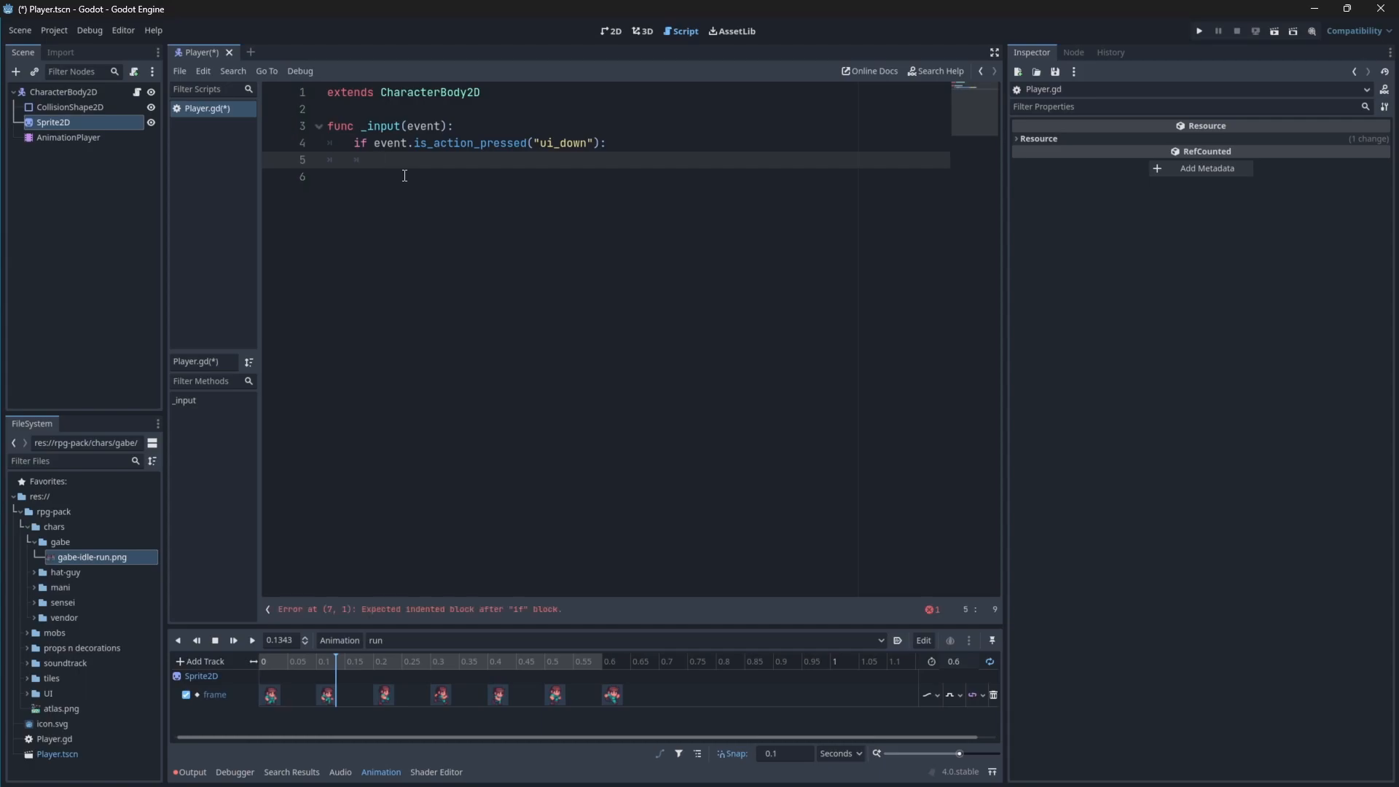
drag(88, 136, 392, 163)
text(.pl)
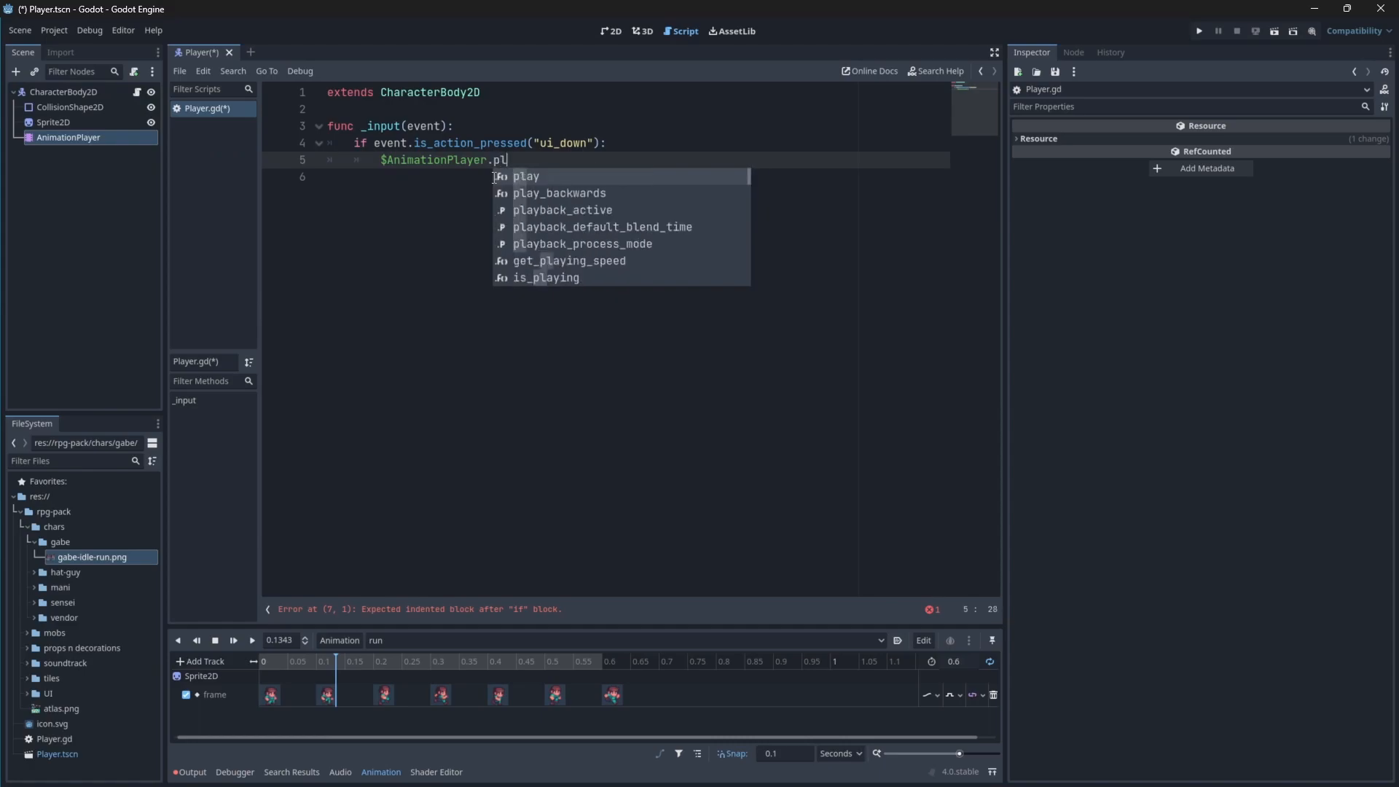
key(Return)
text("run")
click(463, 185)
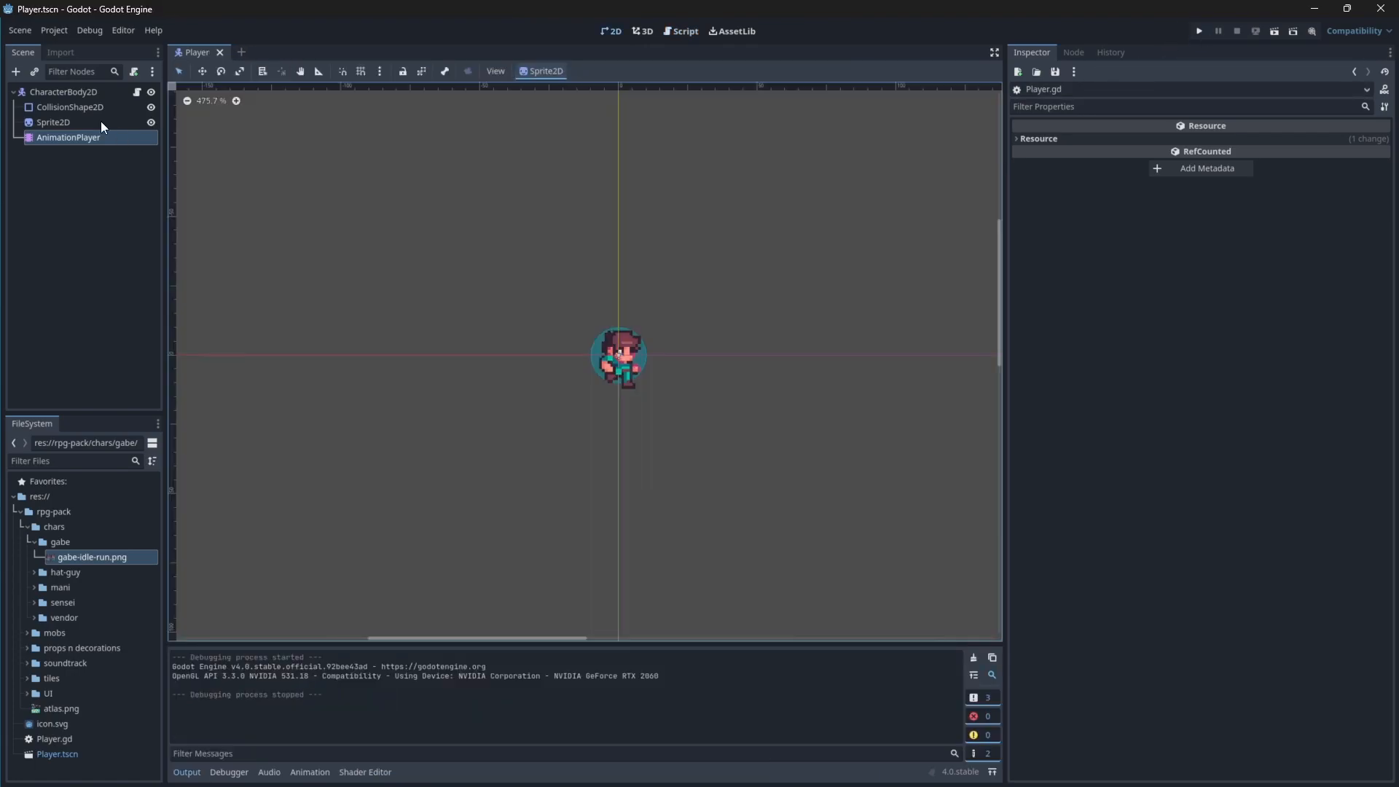
Move the CollisionShape2D and Sprite2D together down and to the right of the origin, and run the project.
shift+click(101, 121)
shift+click(91, 139)
scroll(655, 342, down, 3)
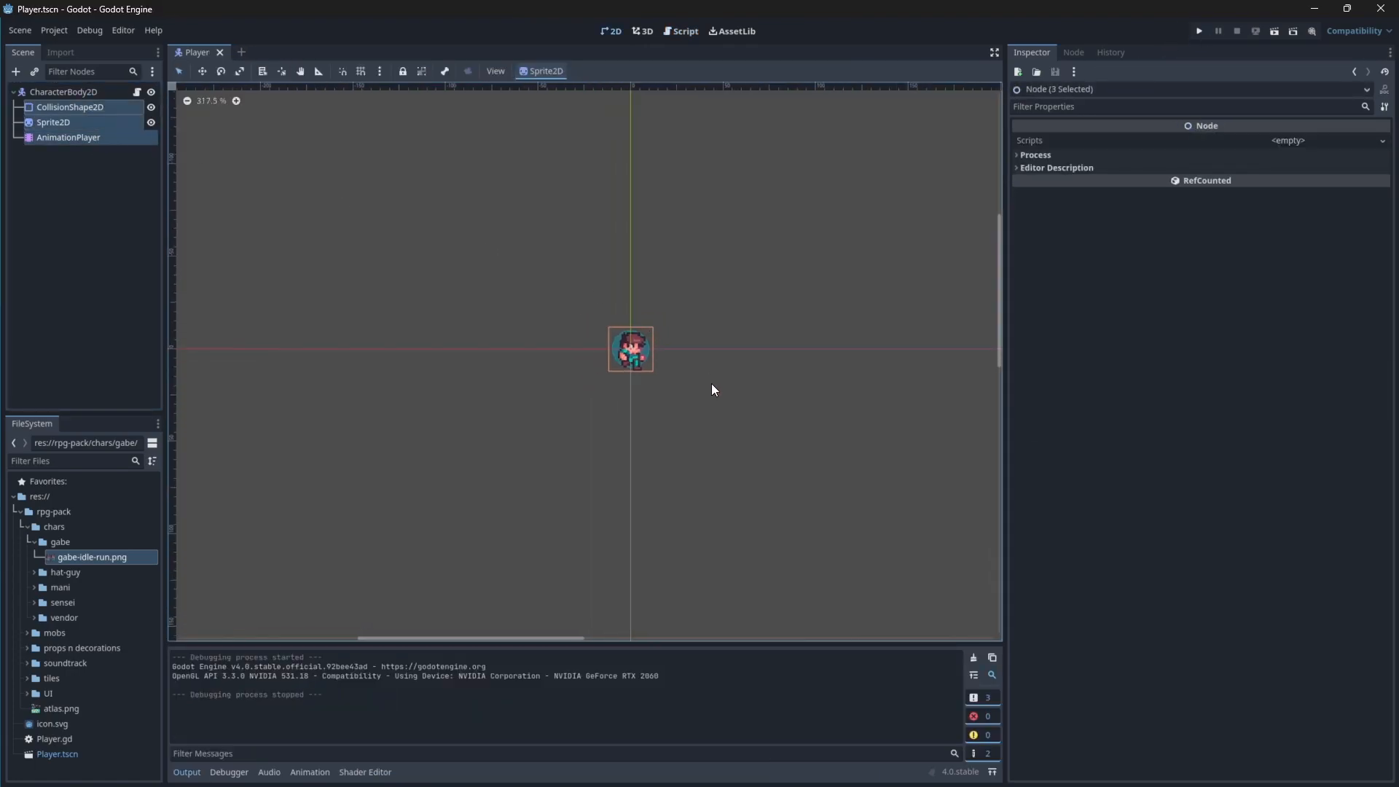
middle_drag(597, 327, 386, 250)
drag(386, 250, 615, 457)
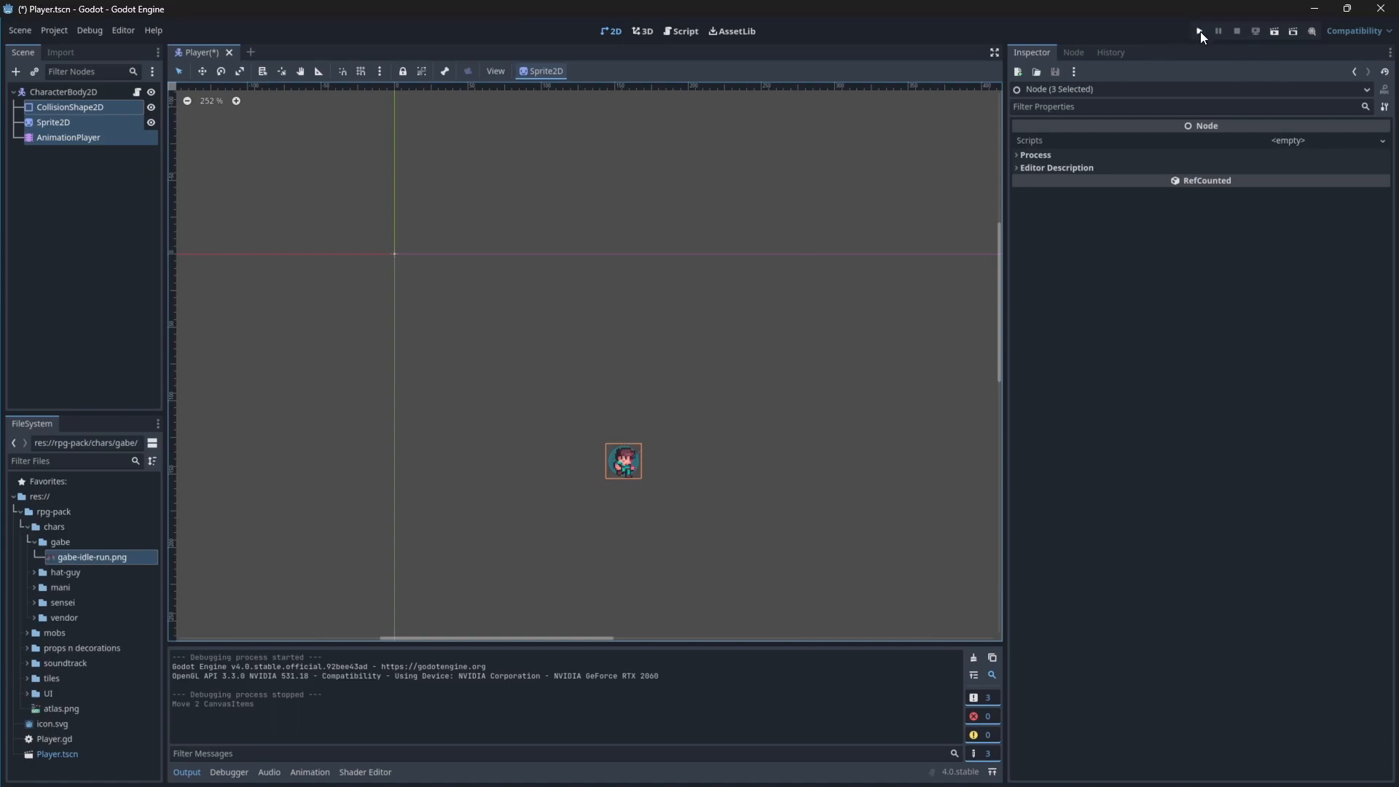
click(1200, 32)
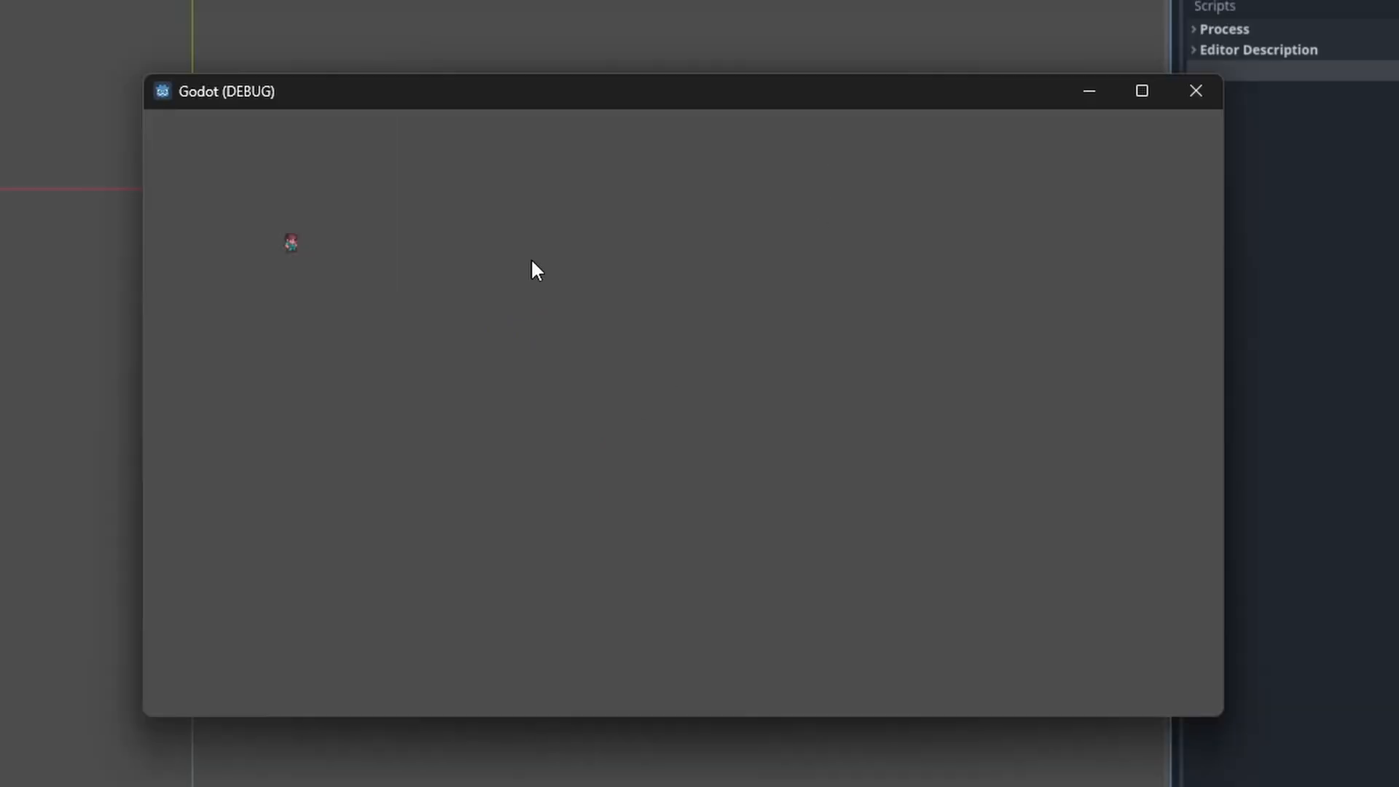